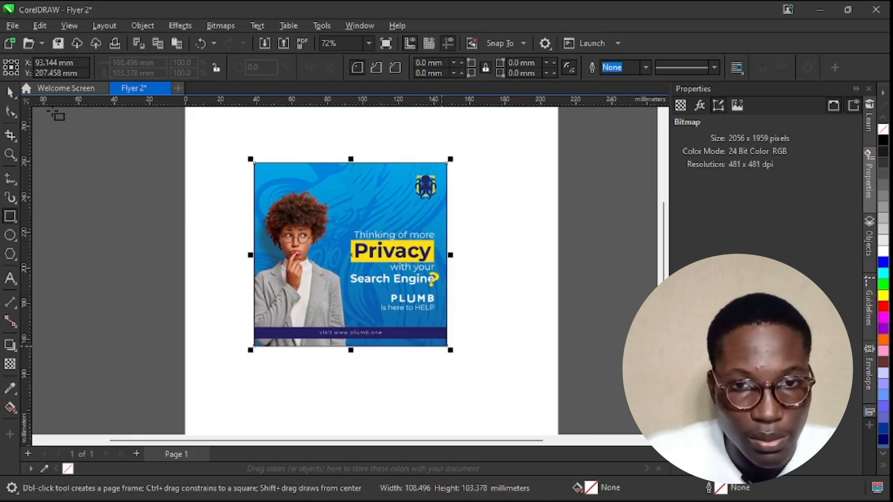
Step: Move the outlined rectangle off the flyer image, and place the flyer image left of the page
{"action": "key", "text": "space"}
{"action": "left_click_drag", "start_coordinate": [458, 270], "coordinate": [615, 286]}
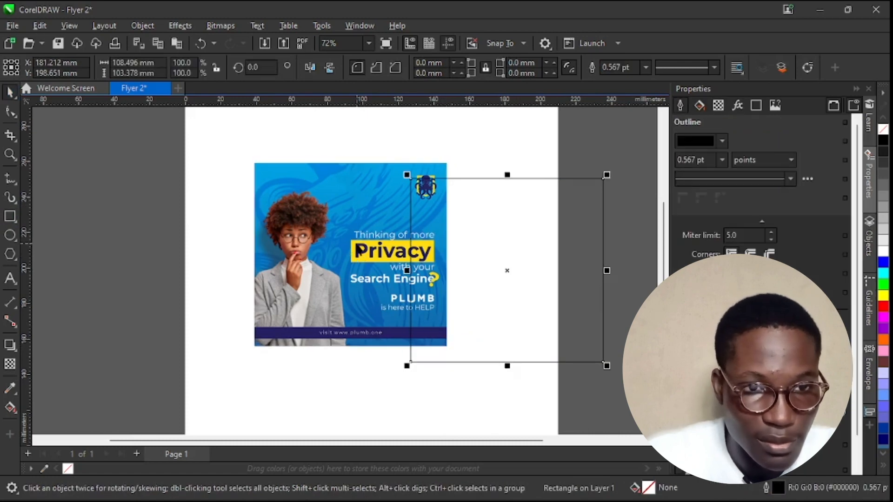
{"action": "left_click", "coordinate": [332, 258]}
{"action": "left_click_drag", "start_coordinate": [332, 259], "coordinate": [72, 254]}
Step: Place the rectangle on the page beside the flyer image and scale it up to about 155 × 148 mm
{"action": "left_click", "coordinate": [486, 239]}
{"action": "left_click_drag", "start_coordinate": [486, 238], "coordinate": [331, 201]}
{"action": "left_click_drag", "start_coordinate": [453, 327], "coordinate": [532, 401]}
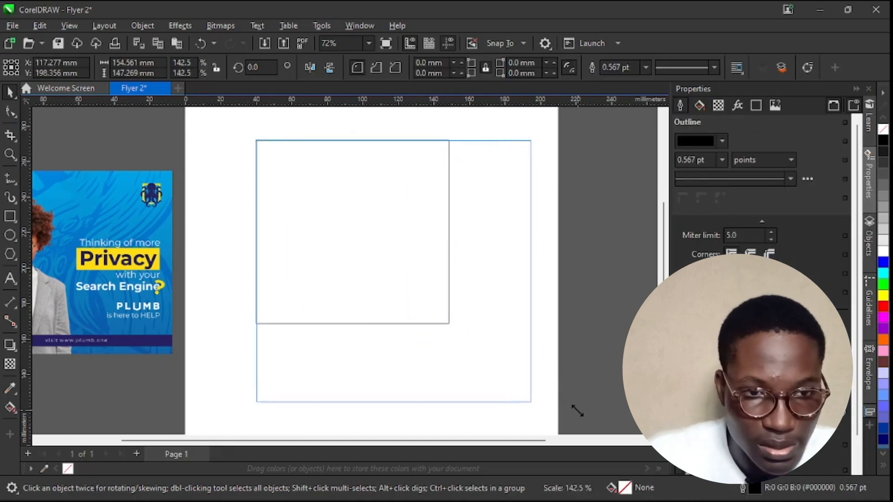
Step: Enlarge the reference flyer image to about 149 mm wide and keep it just outside the page's left edge
{"action": "scroll", "coordinate": [528, 209], "scroll_direction": "down", "scroll_amount": 3}
{"action": "left_click", "coordinate": [186, 279]}
{"action": "left_click_drag", "start_coordinate": [163, 309], "coordinate": [116, 354]}
{"action": "left_click_drag", "start_coordinate": [265, 288], "coordinate": [270, 277]}
{"action": "scroll", "coordinate": [448, 184], "scroll_direction": "up", "scroll_amount": 1}
Step: Reposition the large rectangle nearer the page's middle, with its centre at about X 107.6 mm, Y 193.3 mm
{"action": "left_click", "coordinate": [441, 239]}
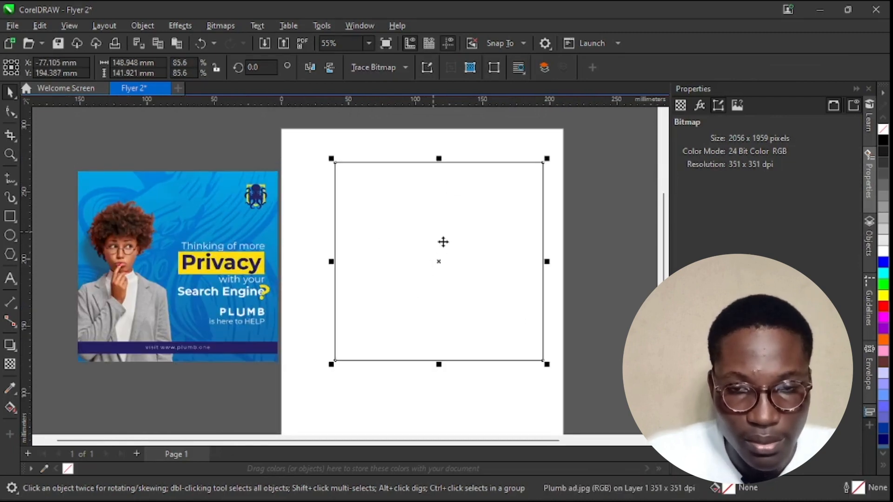
{"action": "left_click_drag", "start_coordinate": [441, 261], "coordinate": [428, 268]}
{"action": "scroll", "coordinate": [480, 255], "scroll_direction": "up", "scroll_amount": 2}
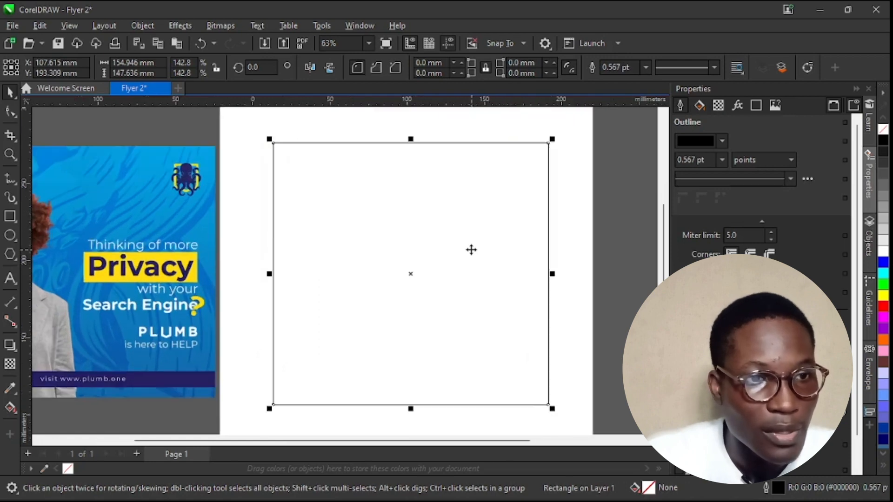
Step: Draw a square about 11.8 mm wide in the rectangle's upper-left corner and place guidelines along its bottom and right edges
{"action": "left_click", "coordinate": [9, 216]}
{"action": "left_click_drag", "start_coordinate": [272, 142], "coordinate": [294, 164]}
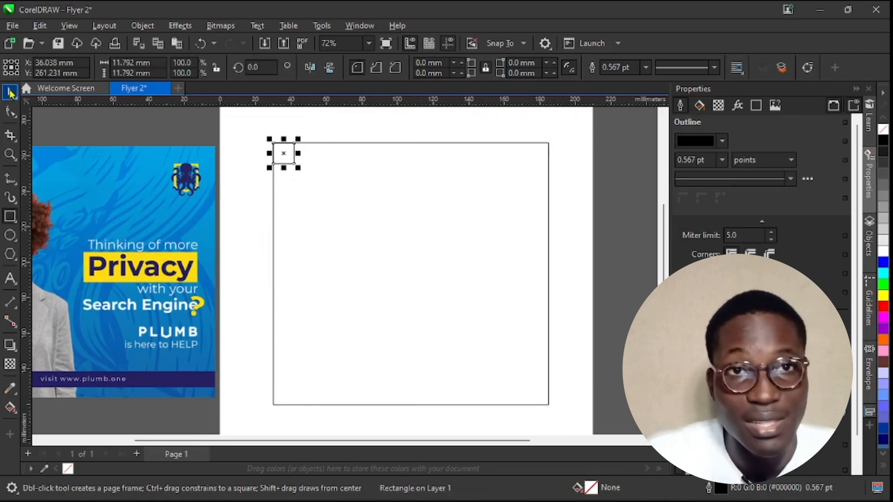
{"action": "left_click", "coordinate": [10, 92]}
{"action": "left_click_drag", "start_coordinate": [332, 106], "coordinate": [287, 168]}
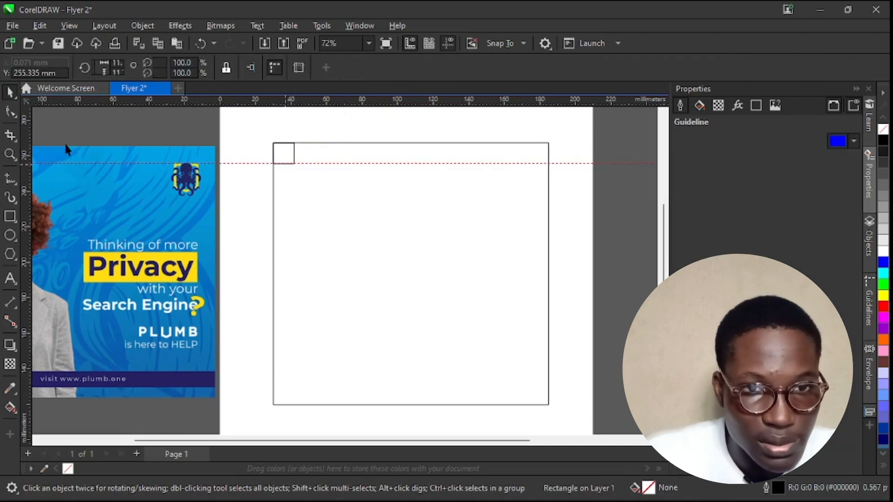
{"action": "left_click_drag", "start_coordinate": [25, 134], "coordinate": [293, 151]}
Step: Move the small square into the rectangle's lower-right corner and place guidelines along its top and left edges
{"action": "left_click", "coordinate": [283, 158]}
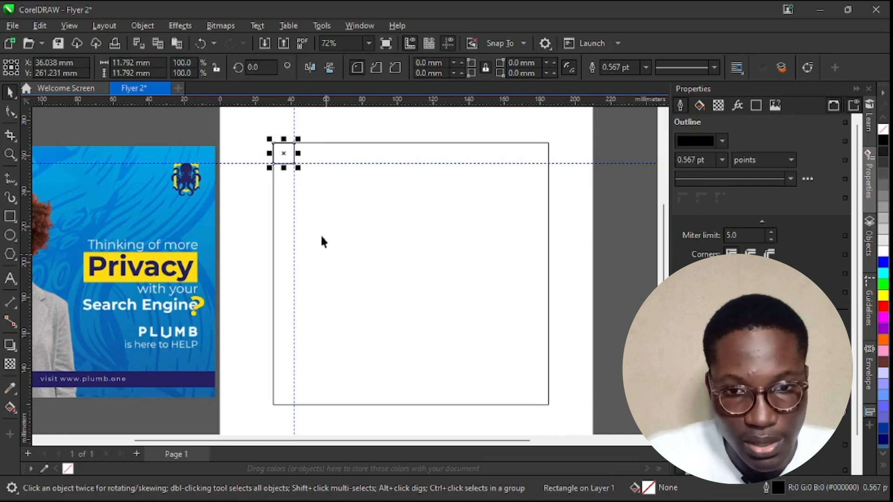
{"action": "left_click_drag", "start_coordinate": [283, 154], "coordinate": [549, 405]}
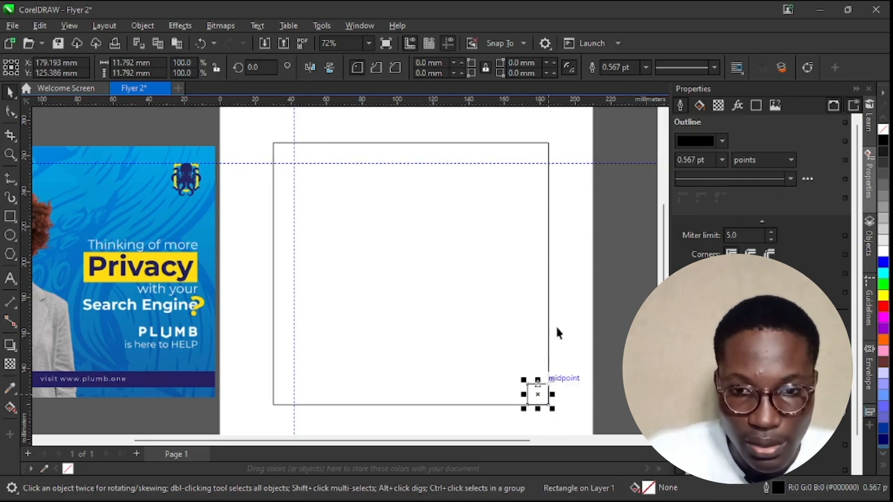
{"action": "left_click_drag", "start_coordinate": [553, 106], "coordinate": [554, 385]}
{"action": "left_click_drag", "start_coordinate": [25, 279], "coordinate": [528, 394]}
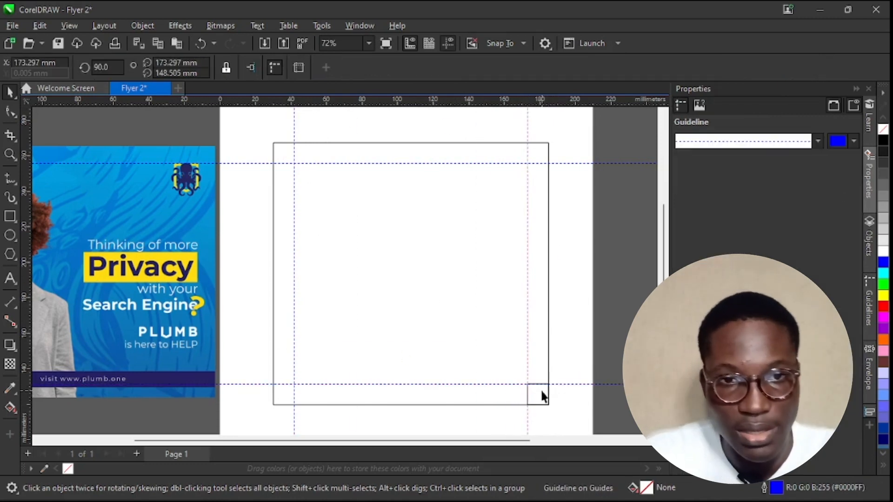
Step: Delete the small square and add a horizontal and a vertical guideline through the large rectangle's centre
{"action": "left_click", "coordinate": [542, 394]}
{"action": "key", "text": "Escape"}
{"action": "left_click", "coordinate": [424, 175]}
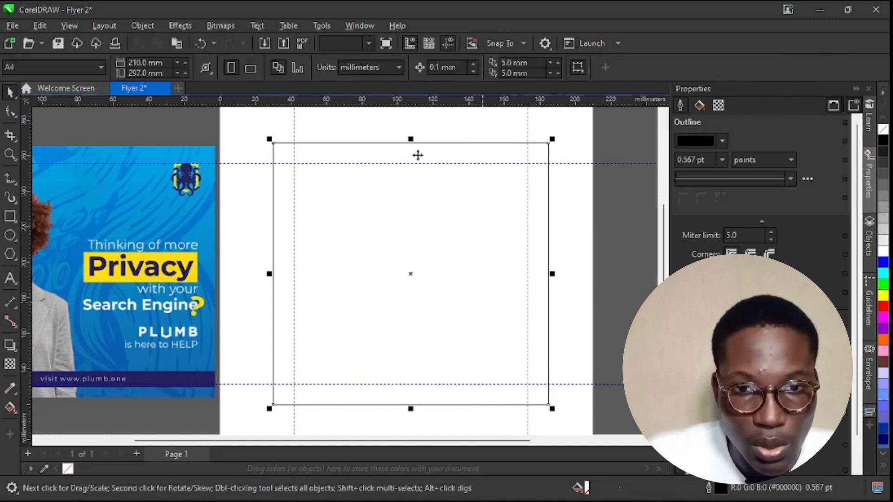
{"action": "left_click_drag", "start_coordinate": [399, 106], "coordinate": [409, 274]}
{"action": "left_click_drag", "start_coordinate": [27, 234], "coordinate": [411, 275]}
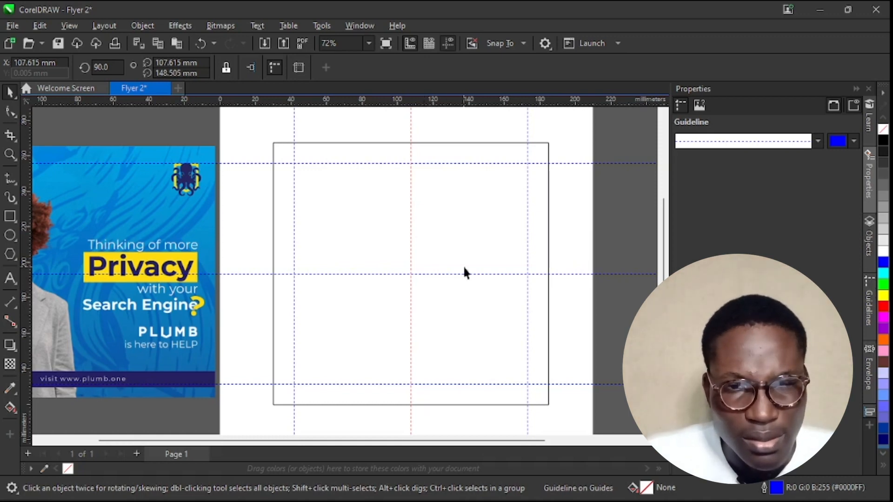
Step: Add a second page and import the asian-woman-smiling-with-hand-touching-face photo onto it at about 183 × 122 mm
{"action": "scroll", "coordinate": [463, 265], "scroll_direction": "down", "scroll_amount": 1}
{"action": "scroll", "coordinate": [398, 270], "scroll_direction": "up", "scroll_amount": 1}
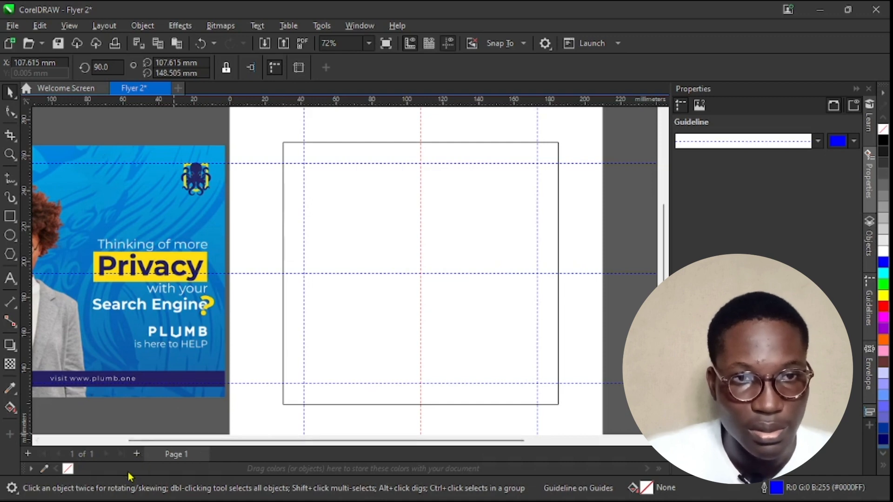
{"action": "left_click", "coordinate": [136, 453]}
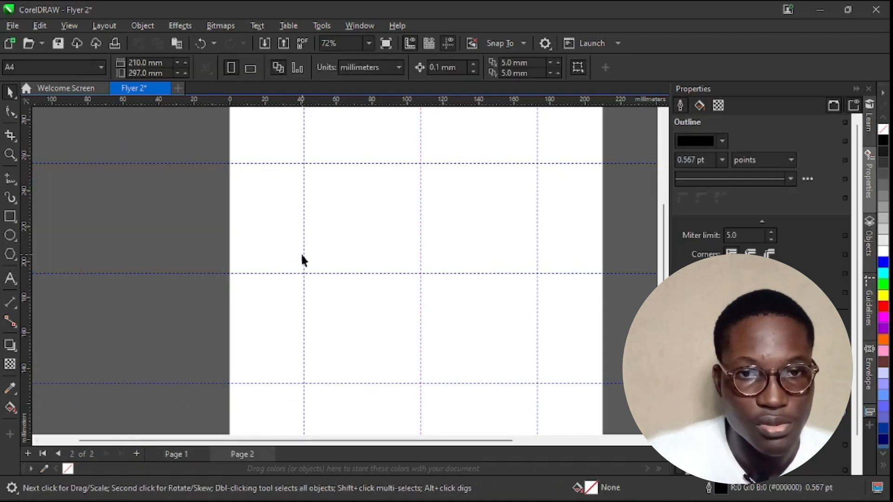
{"action": "key", "text": "ctrl+i"}
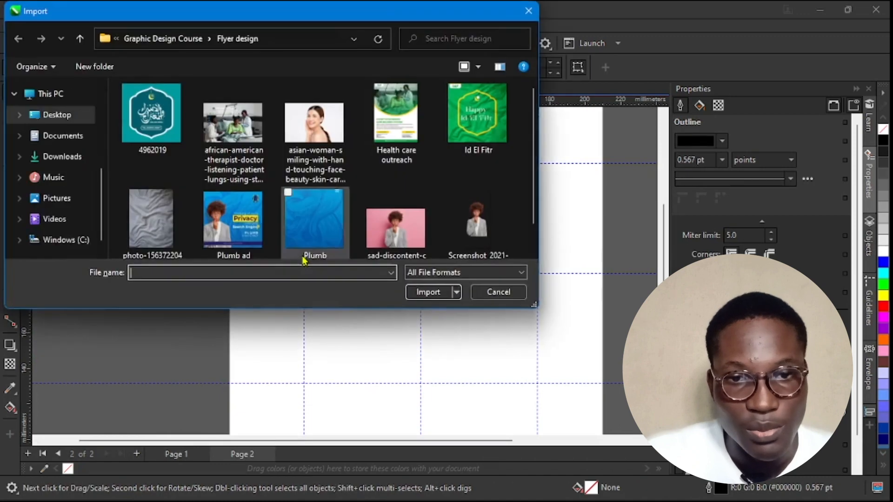
{"action": "left_click", "coordinate": [324, 112]}
{"action": "left_click", "coordinate": [427, 291]}
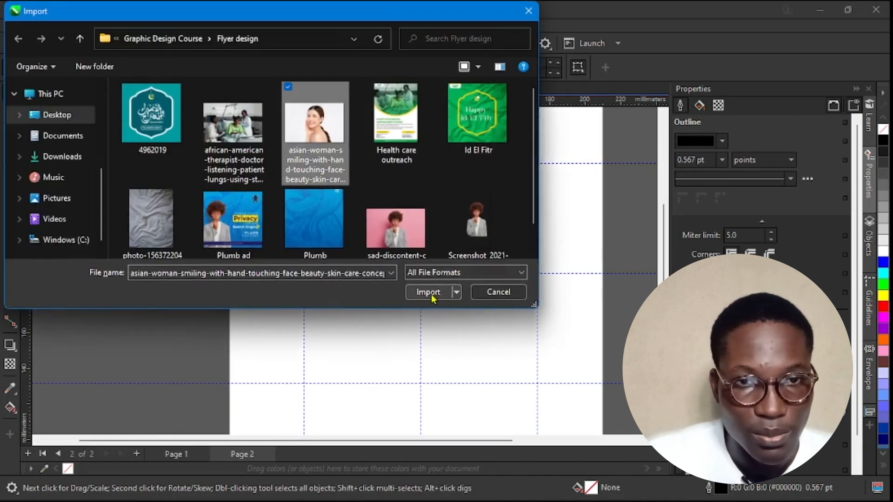
{"action": "left_click_drag", "start_coordinate": [247, 138], "coordinate": [593, 359]}
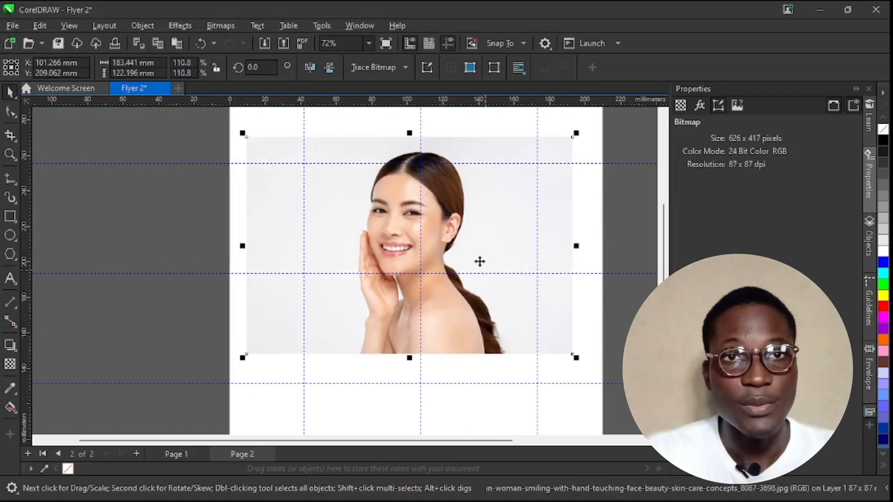
Step: Compare the cut-out woman in the reference flyer on Page 1 with the photo and its background on Page 2
{"action": "scroll", "coordinate": [479, 261], "scroll_direction": "up", "scroll_amount": 1}
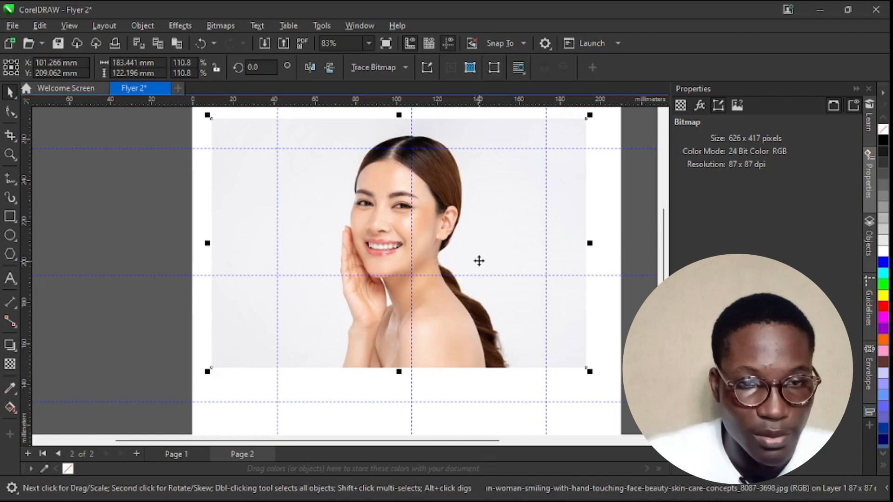
{"action": "left_click", "coordinate": [174, 455]}
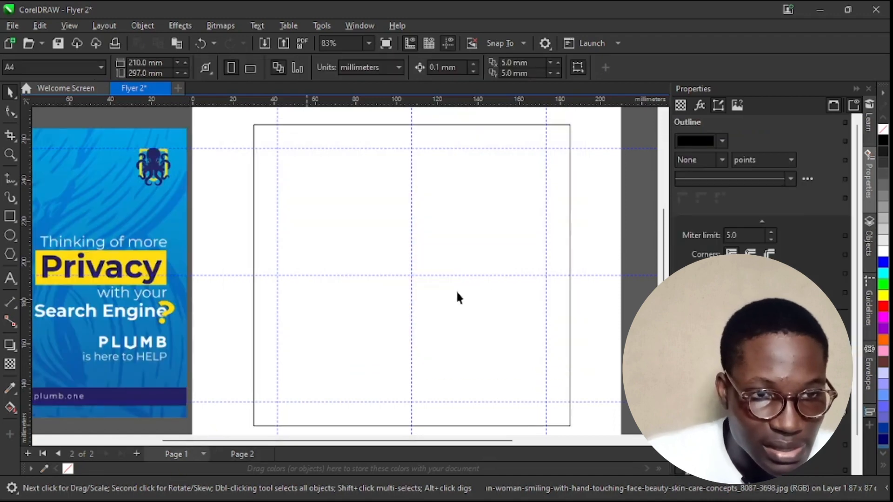
{"action": "scroll", "coordinate": [487, 280], "scroll_direction": "down", "scroll_amount": 2}
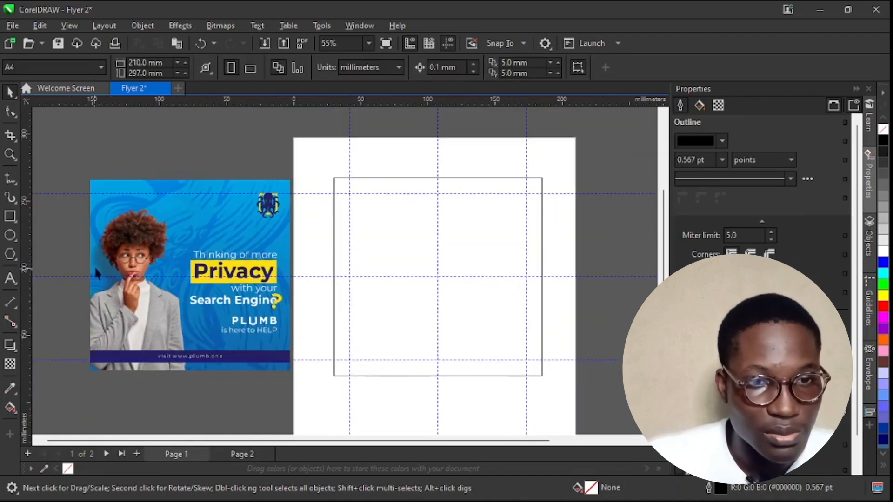
{"action": "scroll", "coordinate": [98, 266], "scroll_direction": "up", "scroll_amount": 3}
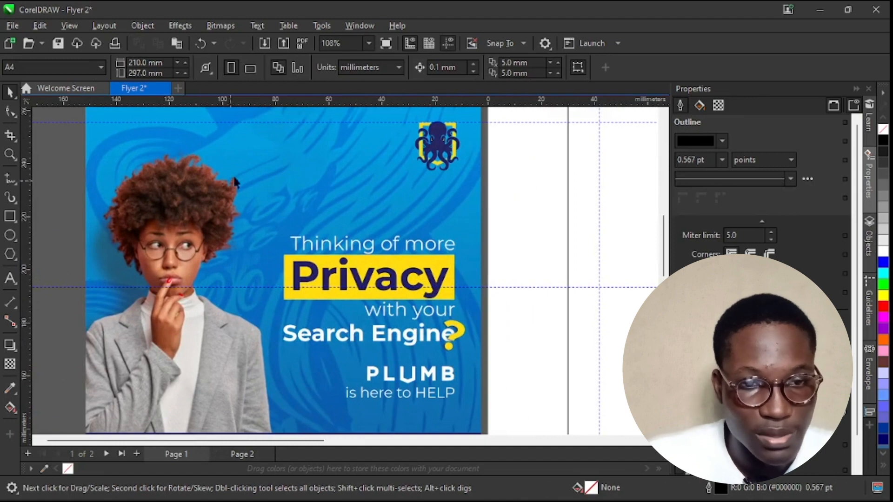
{"action": "left_click", "coordinate": [240, 454]}
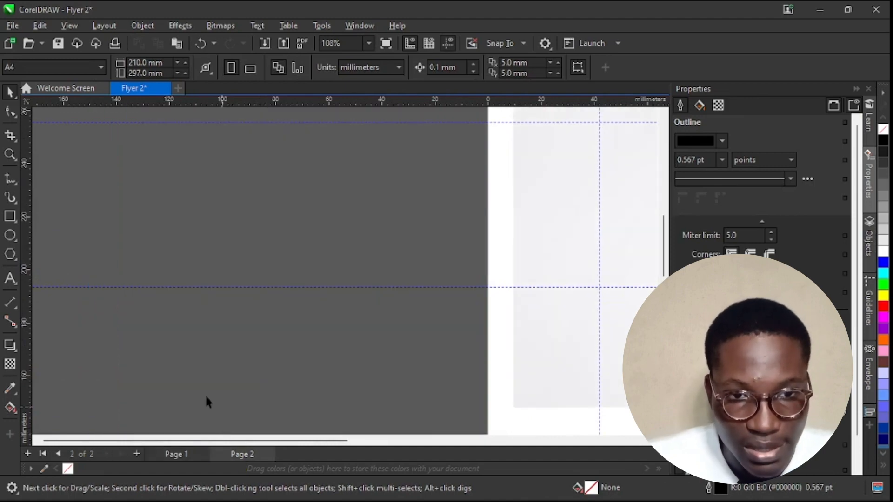
{"action": "scroll", "coordinate": [177, 354], "scroll_direction": "down", "scroll_amount": 5}
{"action": "scroll", "coordinate": [483, 291], "scroll_direction": "up", "scroll_amount": 4}
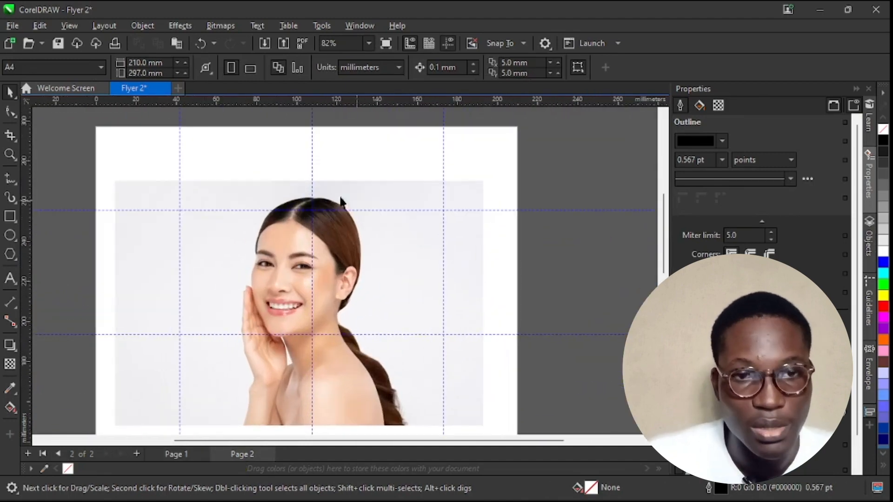
{"action": "scroll", "coordinate": [335, 193], "scroll_direction": "down", "scroll_amount": 1}
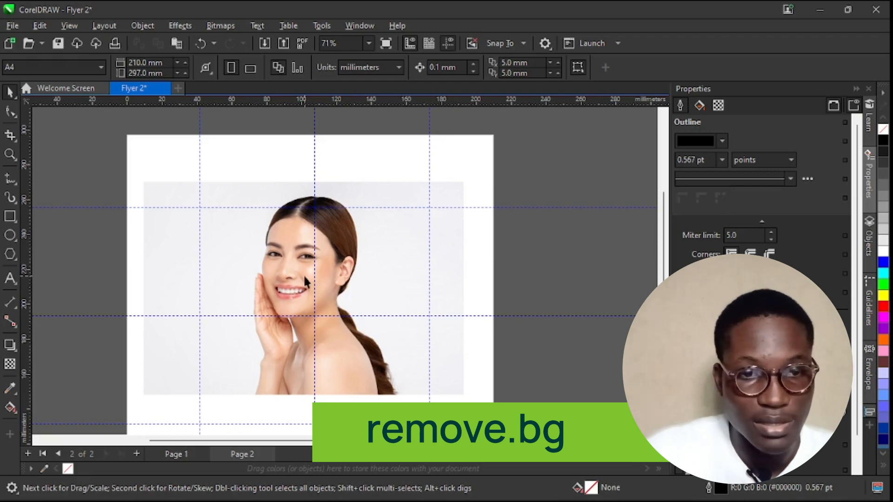
{"action": "left_click", "coordinate": [195, 460]}
{"action": "scroll", "coordinate": [316, 260], "scroll_direction": "down", "scroll_amount": 1}
{"action": "scroll", "coordinate": [48, 199], "scroll_direction": "down", "scroll_amount": 1}
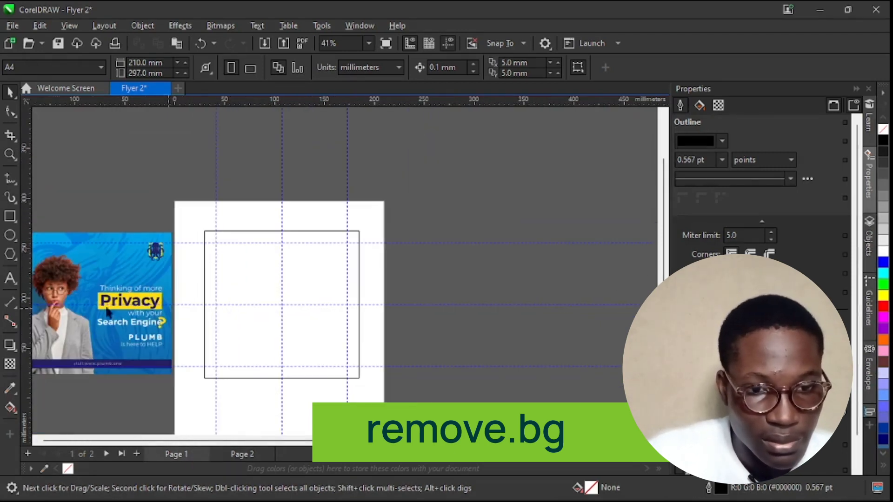
{"action": "left_click", "coordinate": [230, 454]}
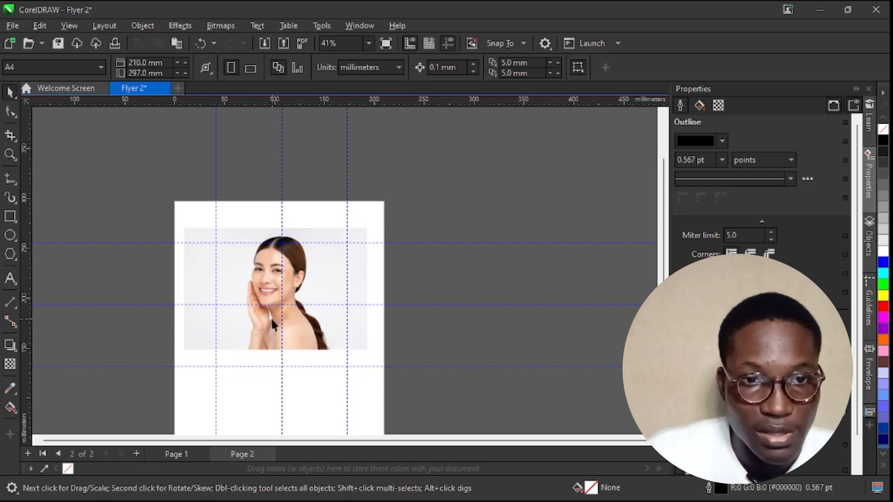
{"action": "scroll", "coordinate": [279, 305], "scroll_direction": "up", "scroll_amount": 3}
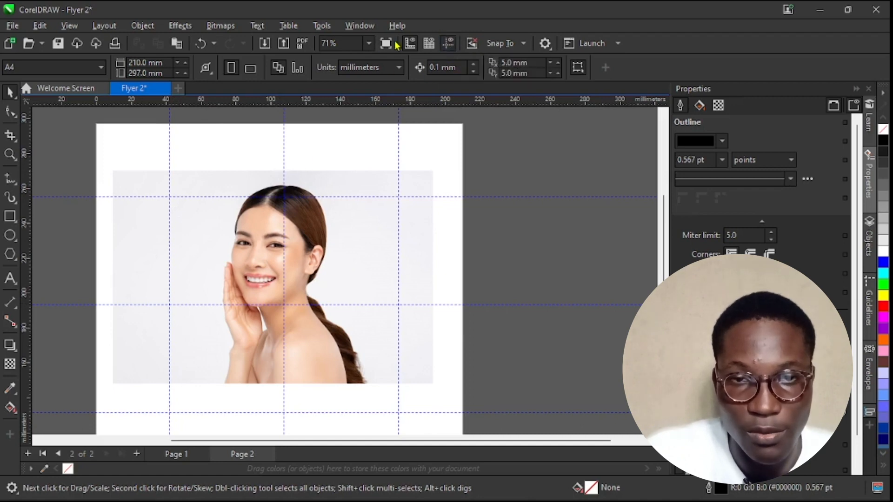
Step: Hide the guidelines so the photo on Page 2 is unobstructed
{"action": "left_click", "coordinate": [450, 47]}
{"action": "scroll", "coordinate": [463, 219], "scroll_direction": "down", "scroll_amount": 1}
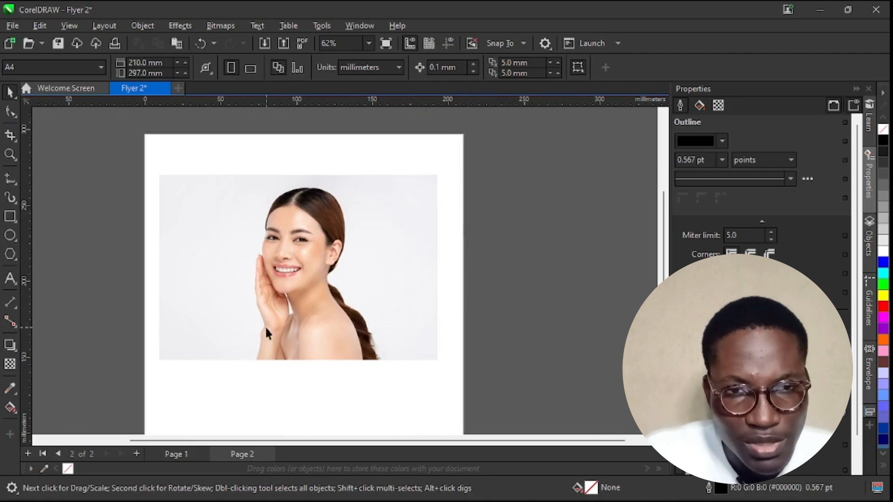
{"action": "scroll", "coordinate": [266, 329], "scroll_direction": "up", "scroll_amount": 2}
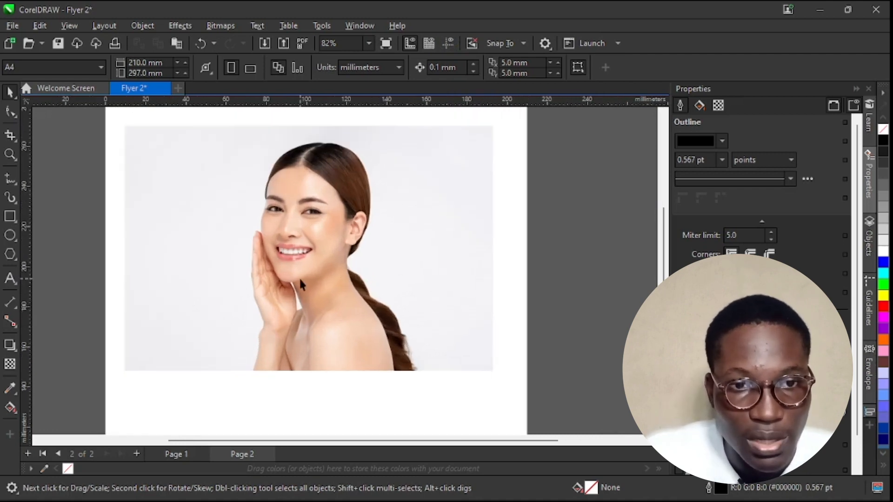
Step: Convert the woman photo to a vector object with Quick Trace
{"action": "left_click", "coordinate": [347, 249]}
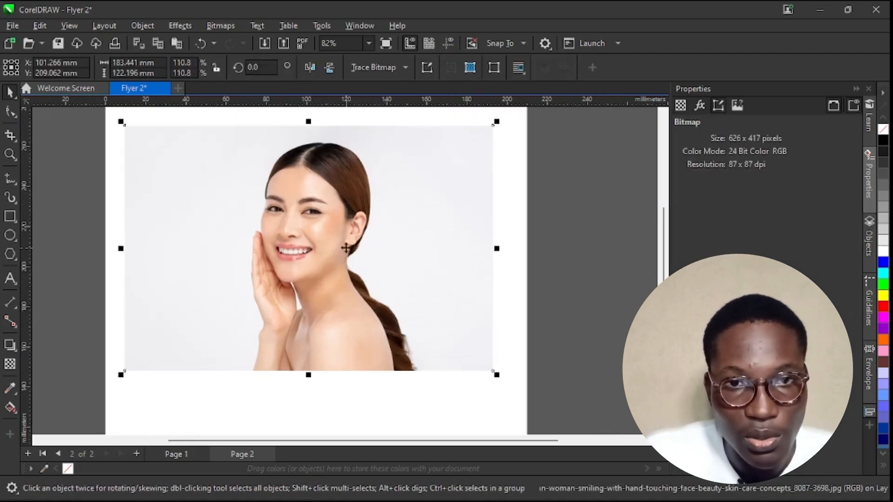
{"action": "left_click", "coordinate": [504, 158]}
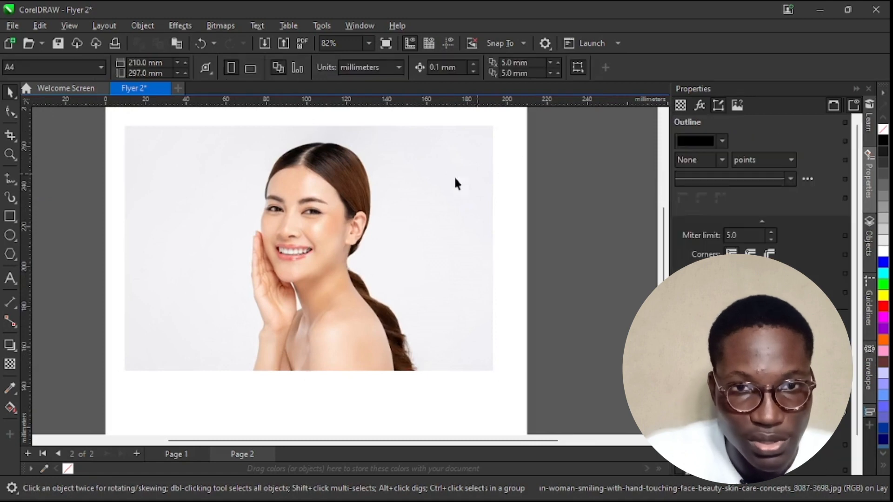
{"action": "left_click", "coordinate": [418, 192]}
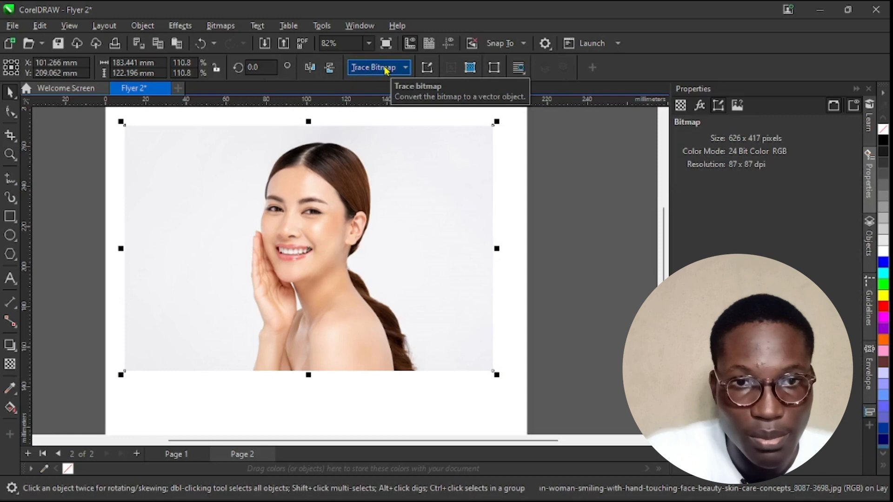
{"action": "left_click", "coordinate": [385, 70]}
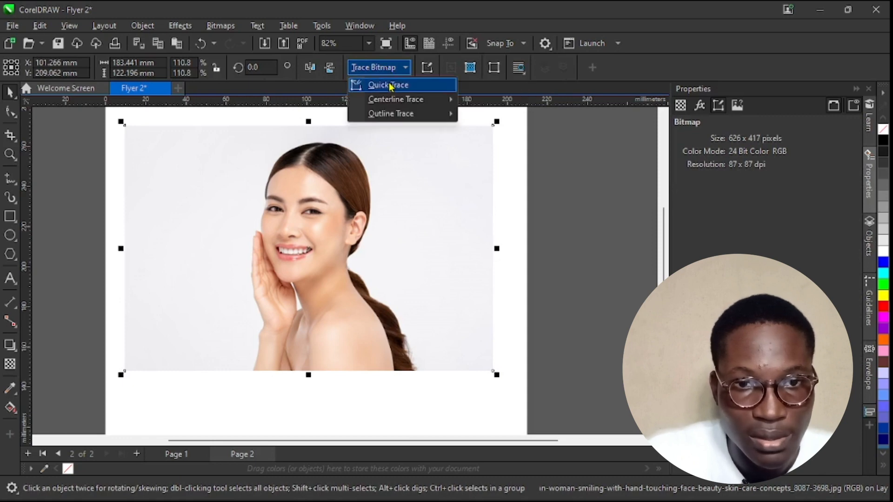
{"action": "left_click", "coordinate": [389, 86]}
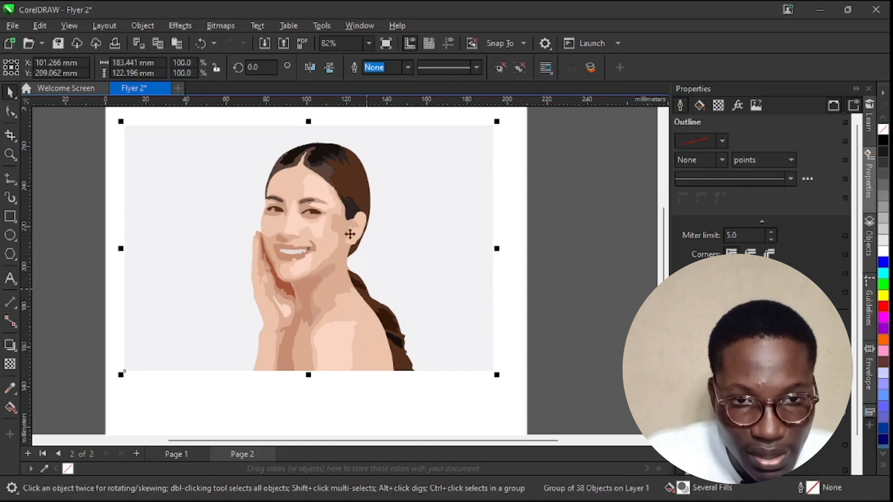
Step: Move the traced vector group below the original photo, centred at about X 104.3 mm, Y 73.5 mm, and inspect it
{"action": "scroll", "coordinate": [378, 161], "scroll_direction": "down", "scroll_amount": 2}
{"action": "mouse_move", "coordinate": [334, 221]}
{"action": "left_mouse_down"}
{"action": "mouse_move", "coordinate": [331, 405]}
{"action": "mouse_move", "coordinate": [342, 401]}
{"action": "left_mouse_up"}
{"action": "scroll", "coordinate": [327, 379], "scroll_direction": "down", "scroll_amount": 2}
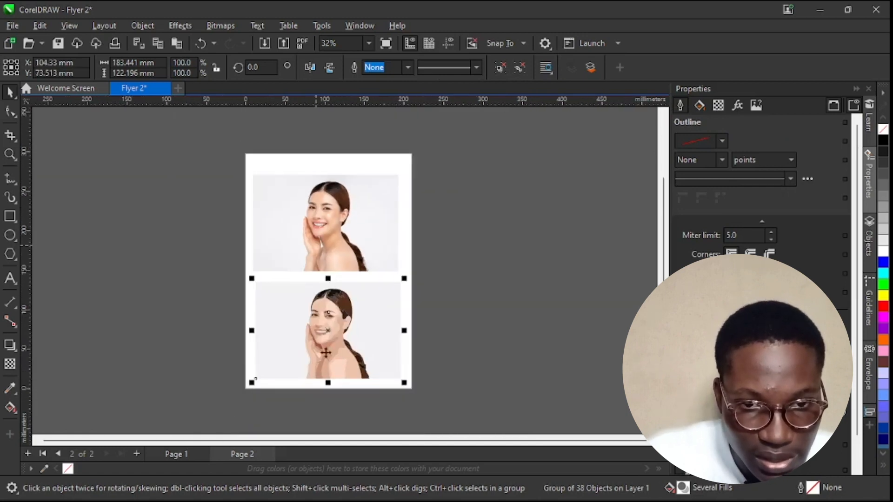
{"action": "scroll", "coordinate": [327, 379], "scroll_direction": "up", "scroll_amount": 2}
{"action": "scroll", "coordinate": [377, 331], "scroll_direction": "up", "scroll_amount": 2}
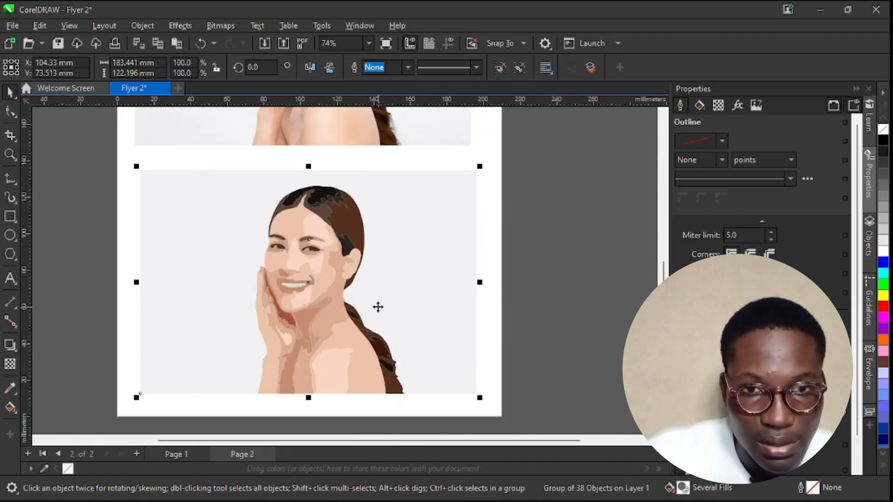
Step: Ungroup the traced vector on Page 2 and delete all shapes forming the woman, keeping only the light background shape
{"action": "right_click", "coordinate": [378, 307]}
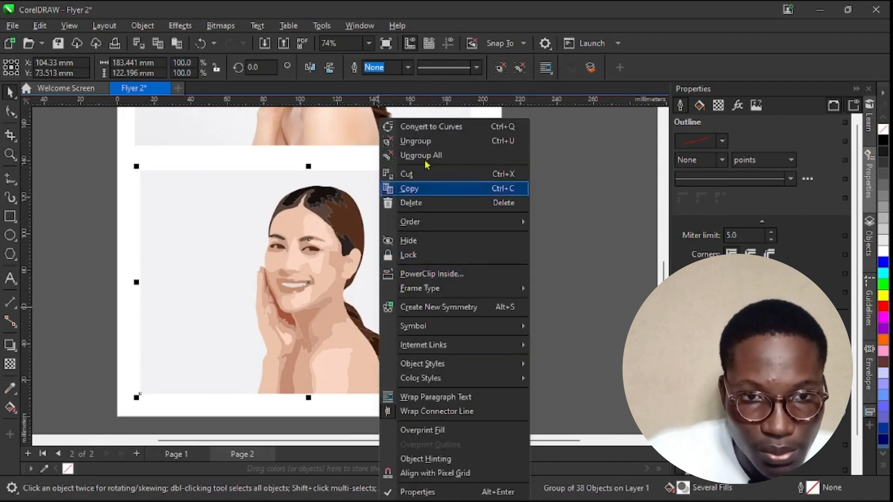
{"action": "left_click", "coordinate": [431, 141]}
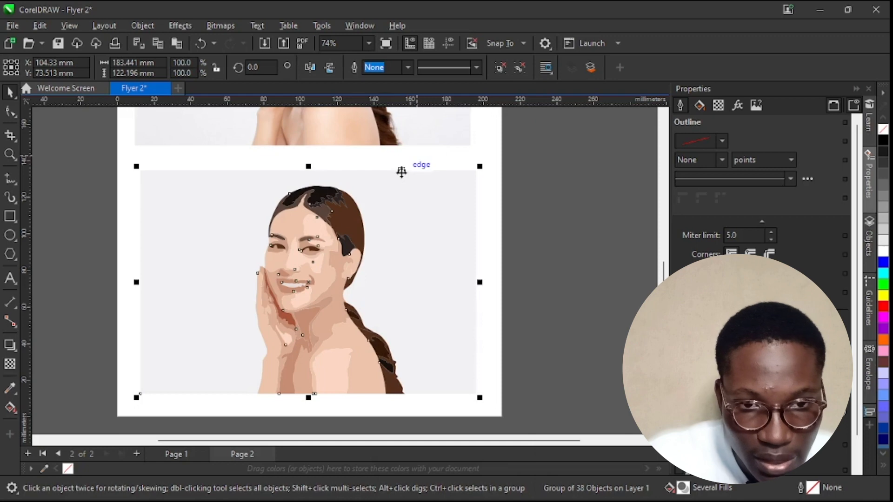
{"action": "scroll", "coordinate": [423, 144], "scroll_direction": "down", "scroll_amount": 1}
{"action": "scroll", "coordinate": [342, 366], "scroll_direction": "up", "scroll_amount": 1}
{"action": "left_click_drag", "start_coordinate": [439, 405], "coordinate": [266, 142]}
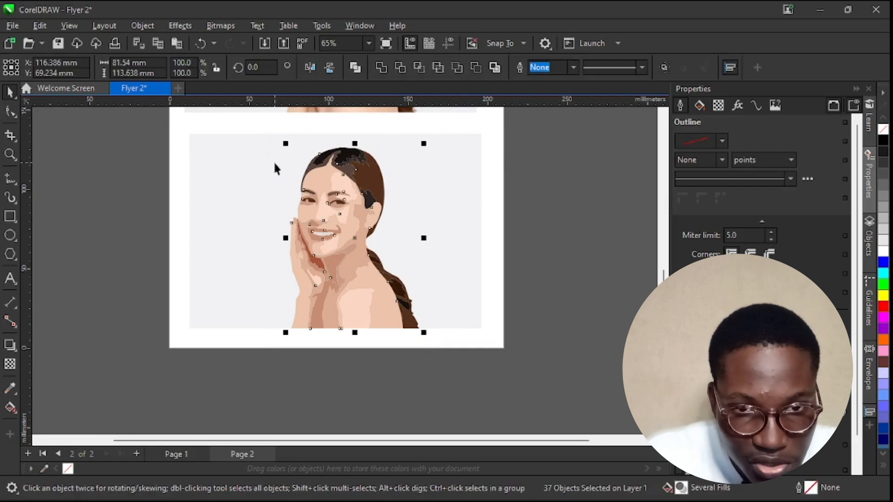
{"action": "key", "text": "Delete"}
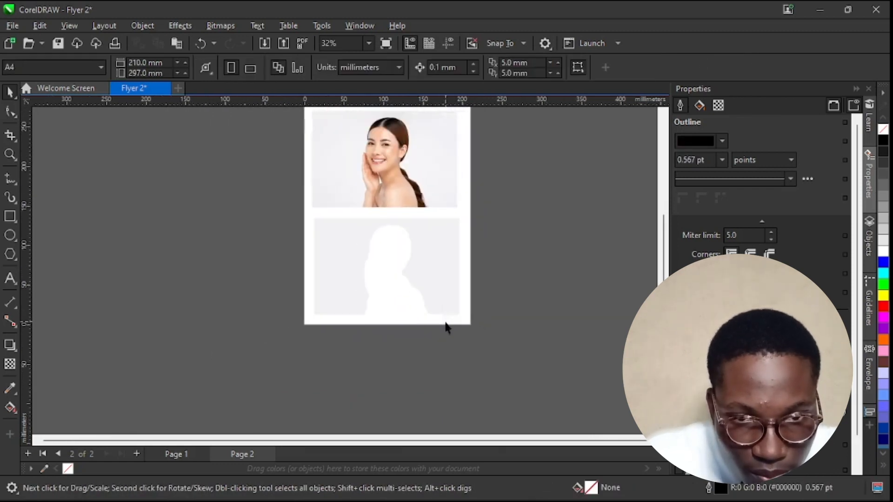
Step: Move the background silhouette shape over the original woman photo, centred at about X 101.3 mm, Y 209.1 mm
{"action": "left_click", "coordinate": [425, 259]}
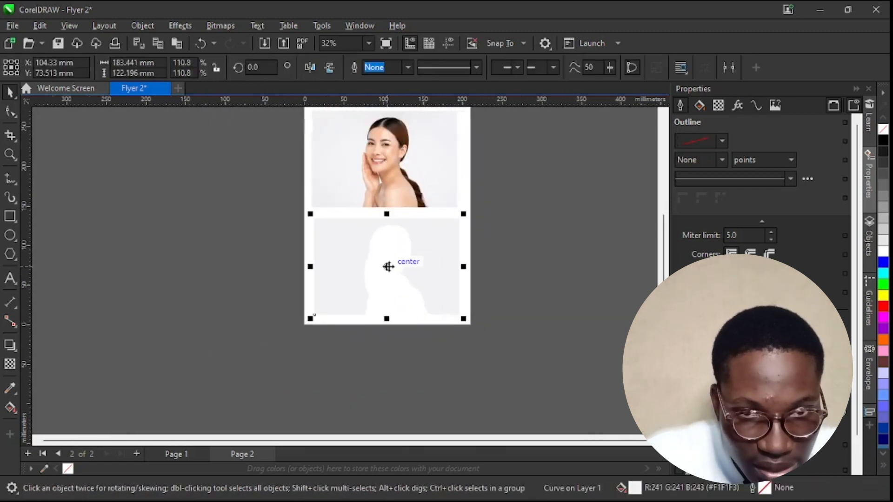
{"action": "left_click_drag", "start_coordinate": [387, 267], "coordinate": [382, 162]}
{"action": "scroll", "coordinate": [382, 161], "scroll_direction": "down", "scroll_amount": 2}
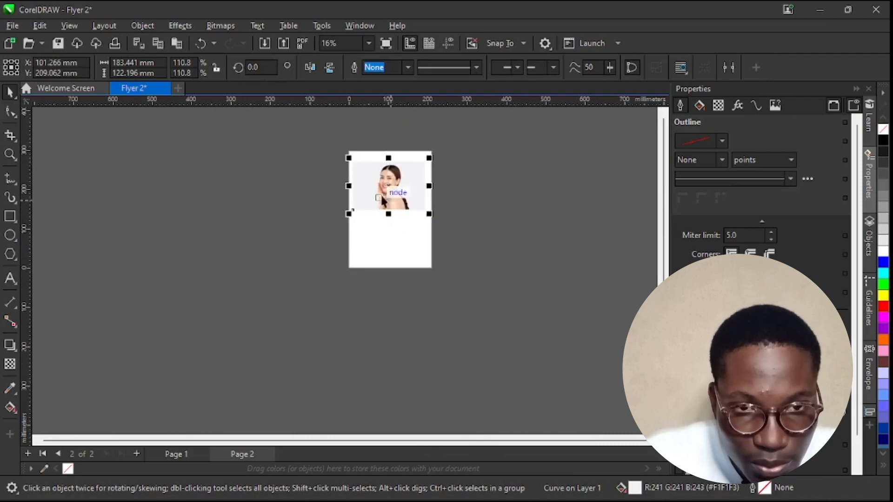
Step: Select the photo and the background silhouette together and trim the silhouette's area out of the photo
{"action": "scroll", "coordinate": [335, 164], "scroll_direction": "up", "scroll_amount": 4}
{"action": "left_click_drag", "start_coordinate": [274, 126], "coordinate": [584, 312]}
{"action": "scroll", "coordinate": [441, 190], "scroll_direction": "up", "scroll_amount": 1}
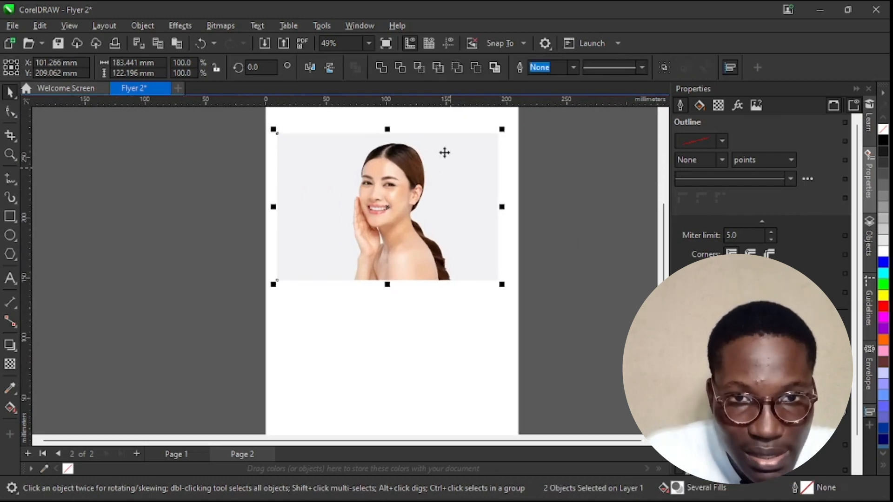
{"action": "left_click", "coordinate": [400, 68]}
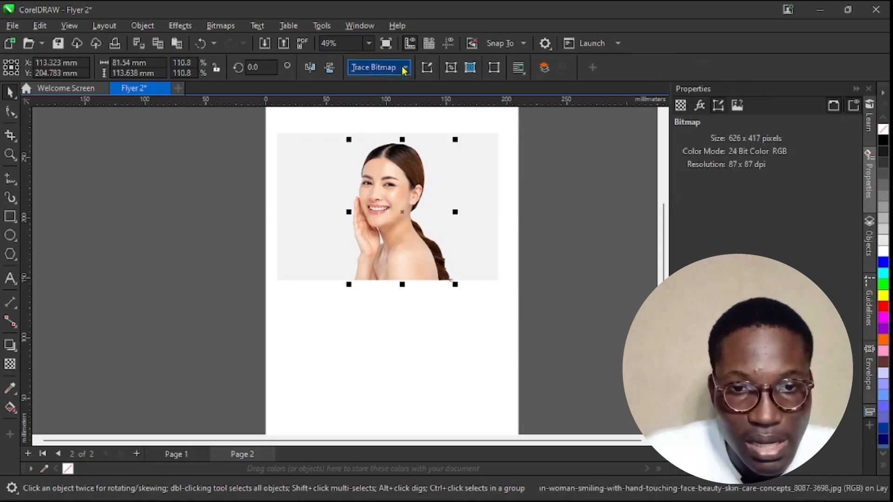
{"action": "scroll", "coordinate": [405, 220], "scroll_direction": "up", "scroll_amount": 1}
{"action": "scroll", "coordinate": [412, 334], "scroll_direction": "down", "scroll_amount": 1}
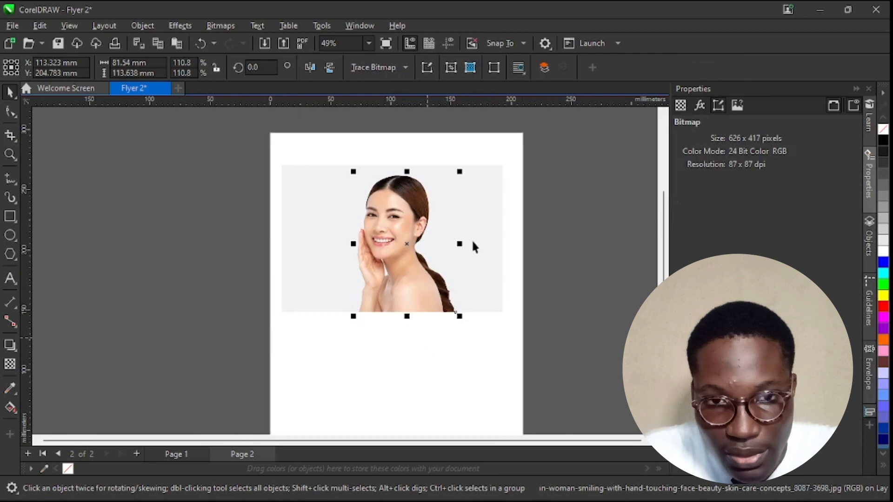
Step: Delete the background silhouette shape and inspect the cut-out woman
{"action": "left_click", "coordinate": [475, 238]}
{"action": "key", "text": "Delete"}
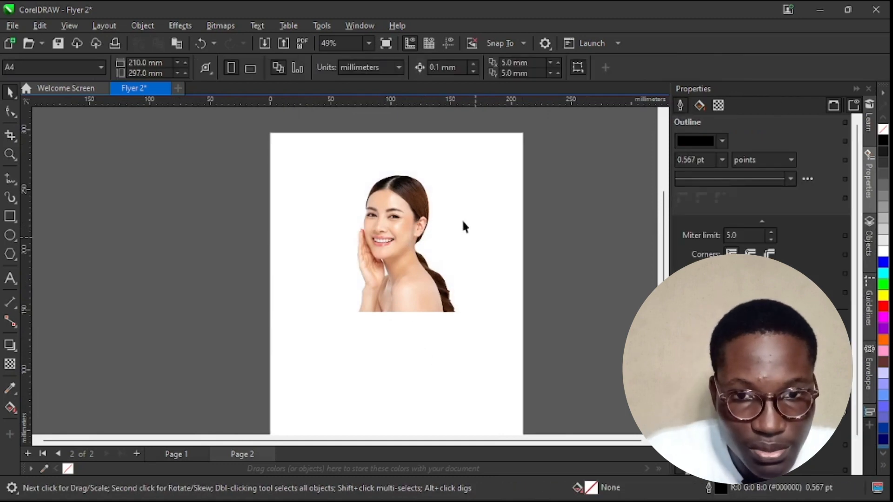
{"action": "scroll", "coordinate": [393, 272], "scroll_direction": "up", "scroll_amount": 2}
{"action": "scroll", "coordinate": [420, 325], "scroll_direction": "down", "scroll_amount": 1}
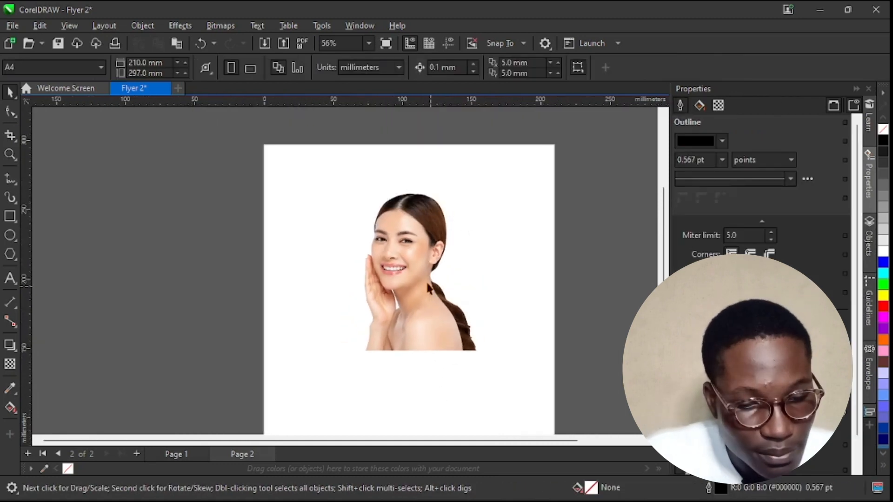
{"action": "scroll", "coordinate": [402, 294], "scroll_direction": "up", "scroll_amount": 1}
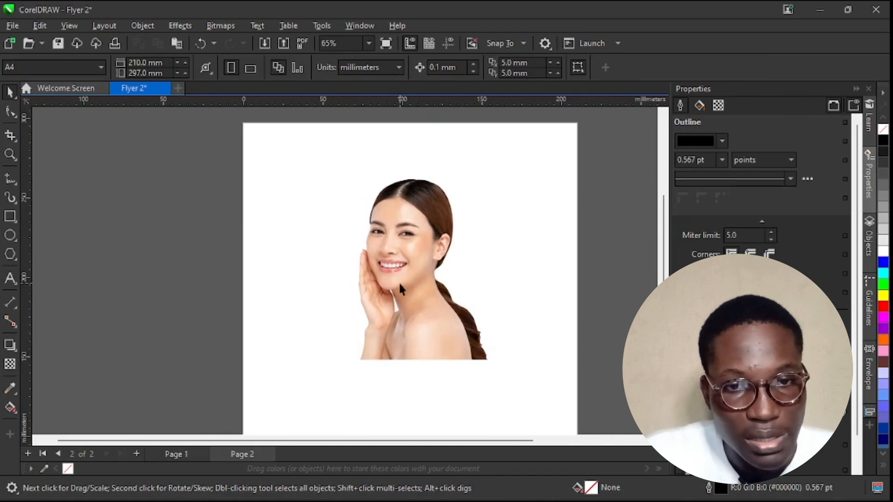
Step: Undo the silhouette deletion and the trim, and delete the silhouette shape from the untrimmed photo
{"action": "key", "text": "ctrl+z"}
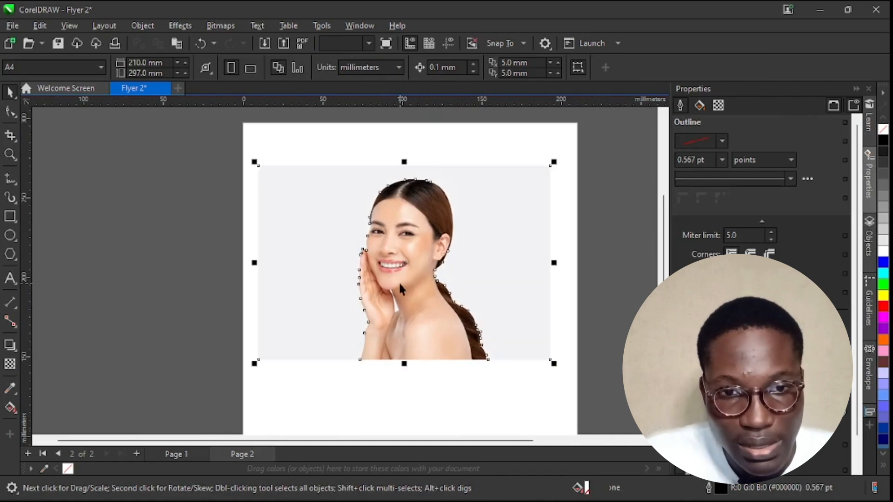
{"action": "left_click", "coordinate": [507, 299]}
{"action": "key", "text": "Delete"}
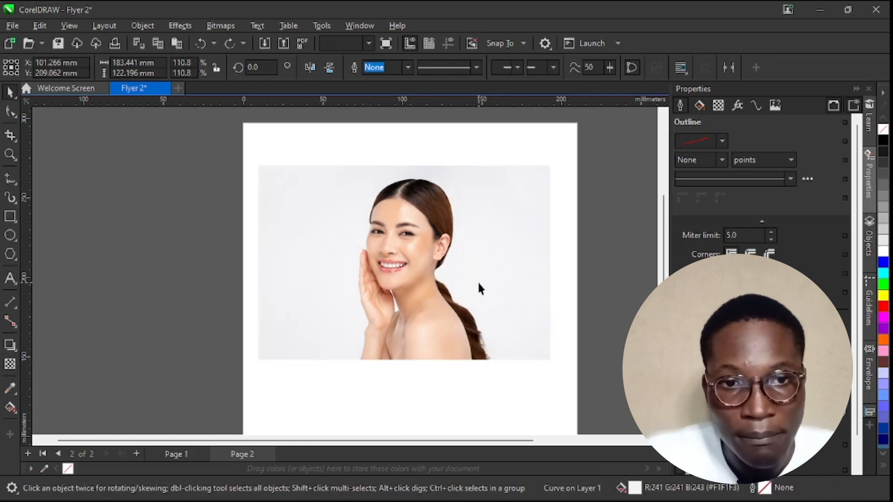
Step: Try to trace the woman's outline on the photo with the Pen tool, from the wrist up around the hair and shoulder
{"action": "left_click", "coordinate": [493, 257]}
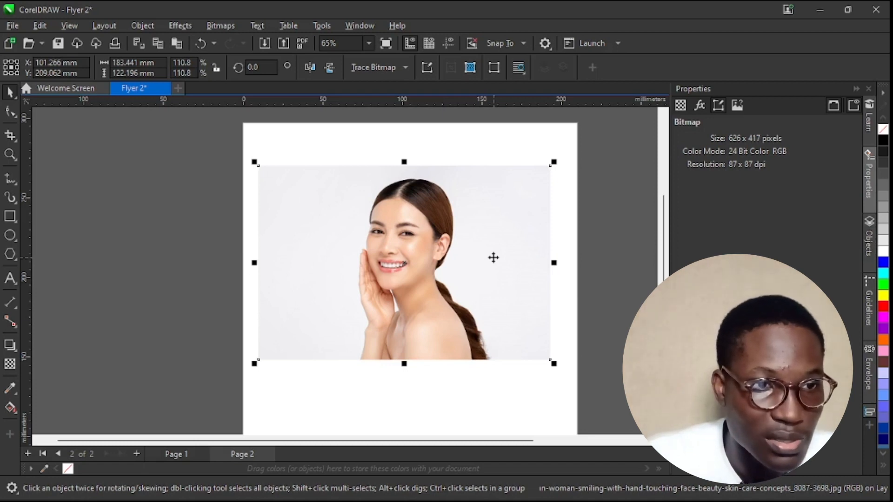
{"action": "left_click", "coordinate": [14, 182]}
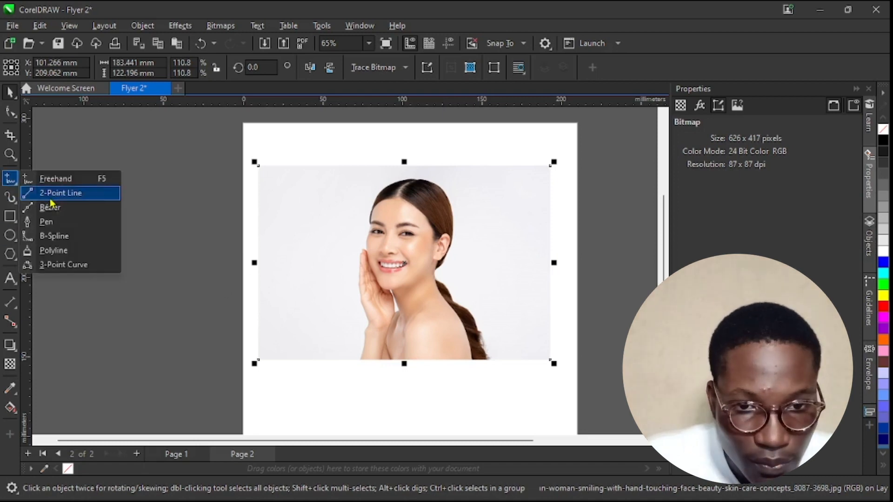
{"action": "left_click", "coordinate": [46, 222]}
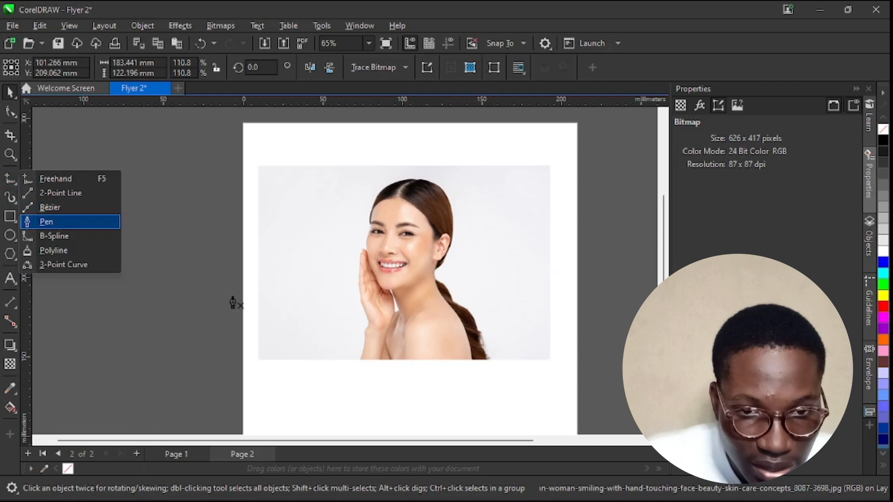
{"action": "left_click", "coordinate": [358, 360]}
{"action": "left_click", "coordinate": [367, 311]}
{"action": "left_click_drag", "start_coordinate": [357, 282], "coordinate": [372, 195]}
{"action": "left_click_drag", "start_coordinate": [427, 204], "coordinate": [454, 269]}
{"action": "left_click_drag", "start_coordinate": [479, 358], "coordinate": [482, 363]}
Step: Undo all pen path segments drawn around the woman
{"action": "key", "text": "ctrl+z"}
{"action": "key", "text": "ctrl+z"}
{"action": "key", "text": "ctrl+z"}
{"action": "key", "text": "ctrl+z"}
{"action": "key", "text": "ctrl+z"}
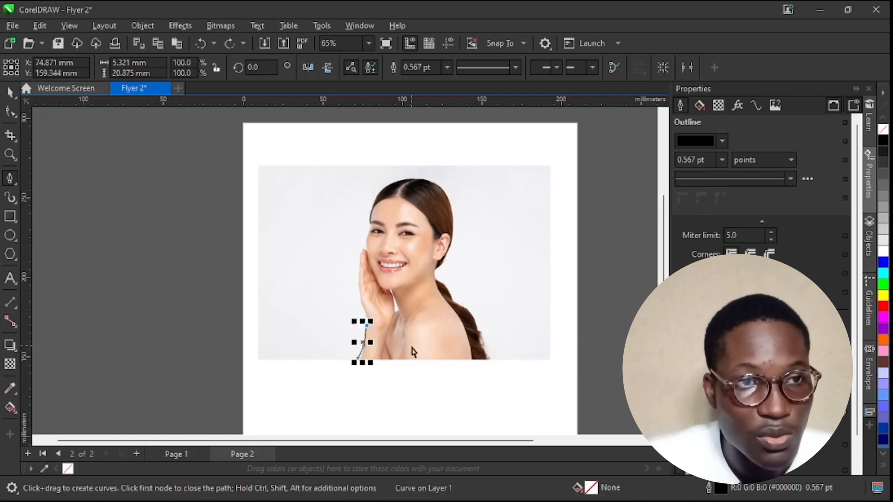
{"action": "key", "text": "ctrl+z"}
Step: Delete the woman photo and remove Page 2 from the document
{"action": "left_click", "coordinate": [10, 92]}
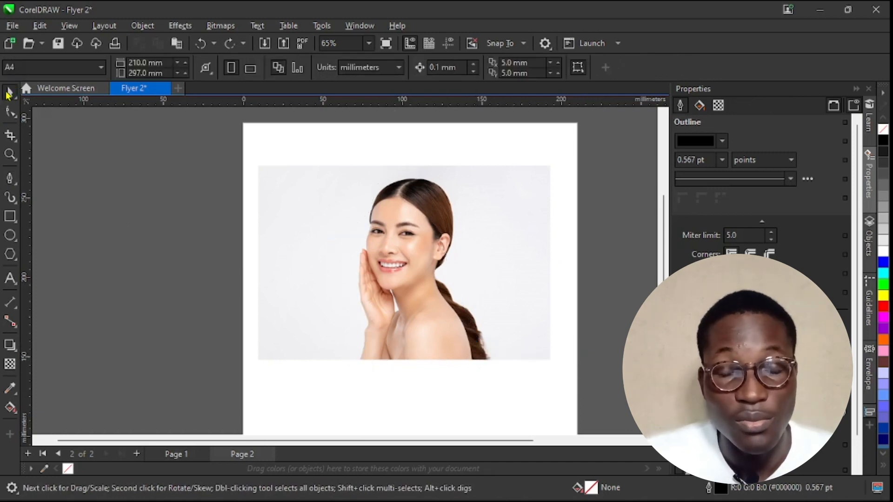
{"action": "left_click", "coordinate": [426, 254]}
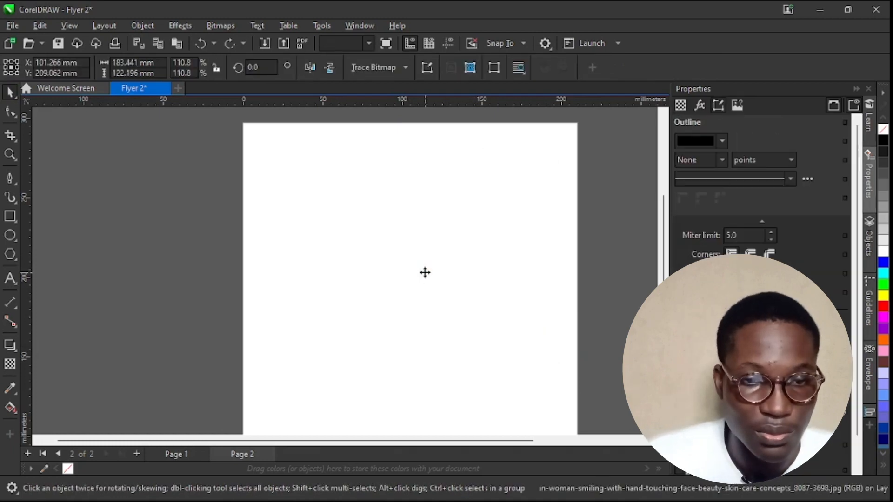
{"action": "right_click", "coordinate": [230, 454]}
{"action": "left_click", "coordinate": [295, 433]}
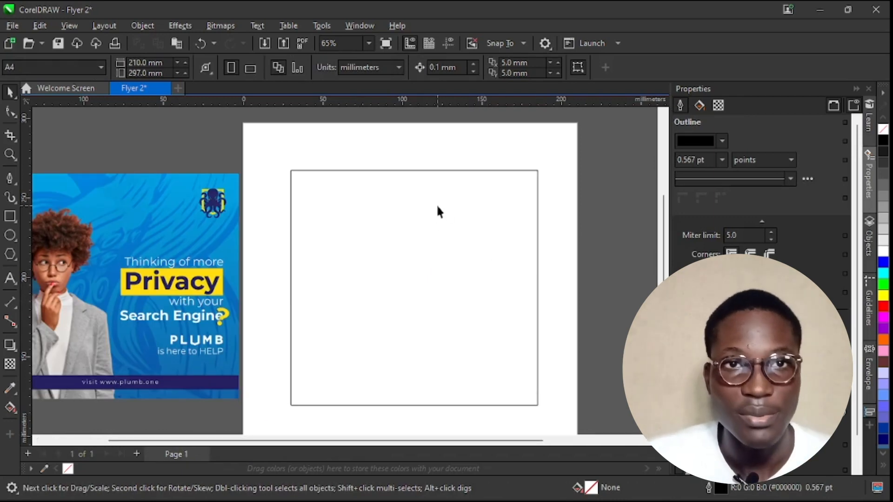
Step: Switch to File Explorer to review the flyer images in the Plumb folder, and return to CorelDRAW
{"action": "mouse_move", "coordinate": [429, 486]}
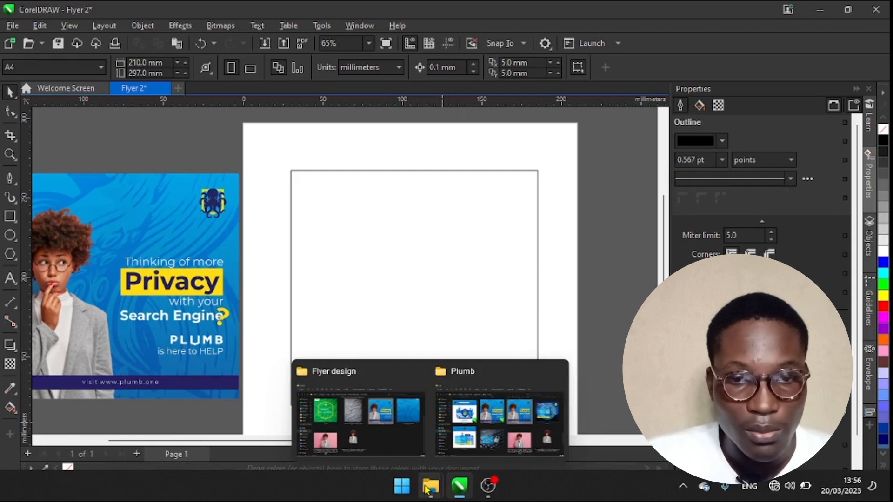
{"action": "left_click", "coordinate": [483, 420]}
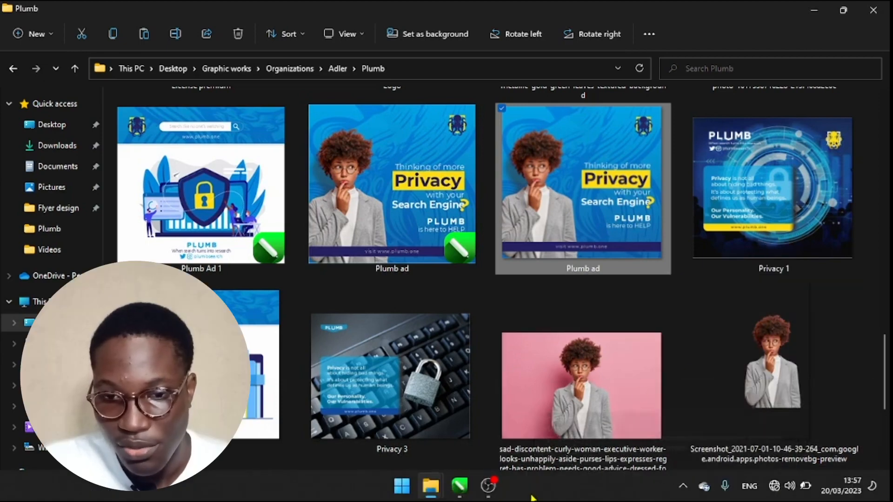
{"action": "mouse_move", "coordinate": [459, 485]}
{"action": "left_click", "coordinate": [458, 432]}
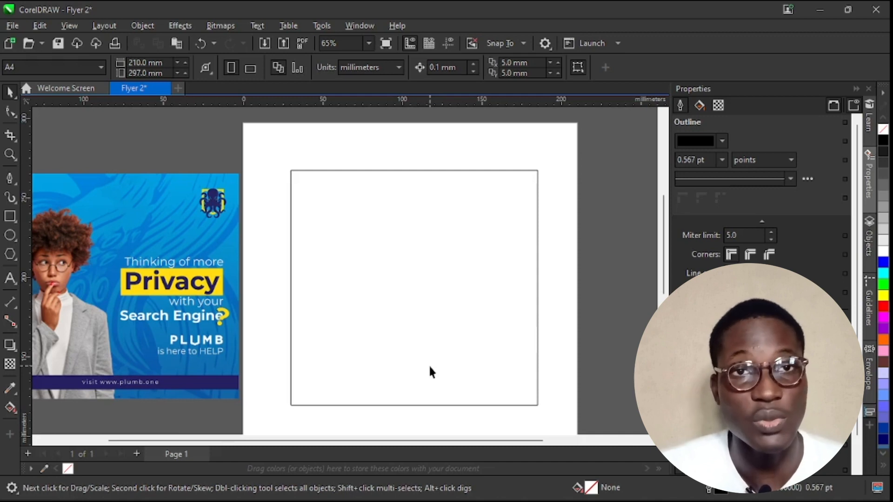
{"action": "left_click", "coordinate": [431, 487]}
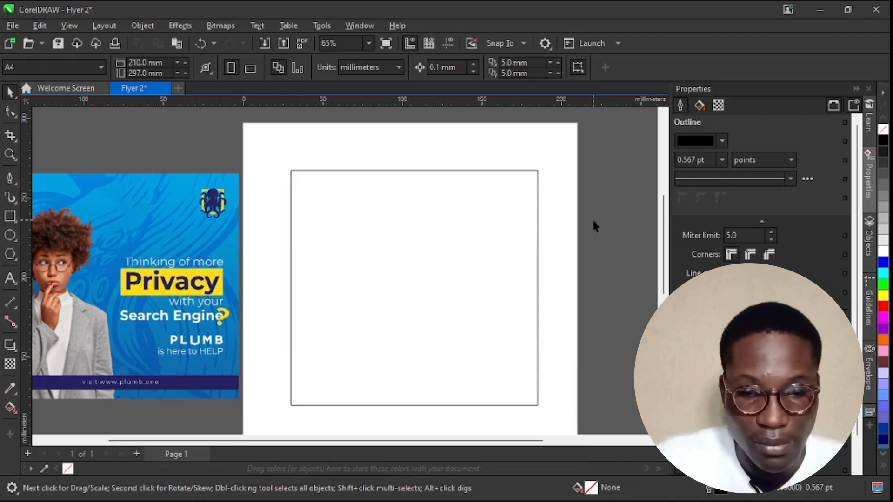
Step: Import the cut-out image of the thinking curly-haired woman from the Flyer design folder and place it over the flyer frame
{"action": "key", "text": "ctrl+i"}
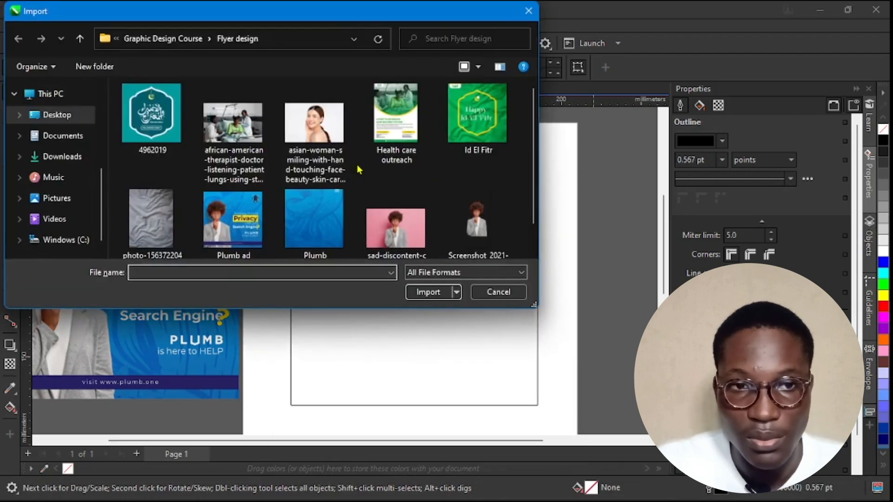
{"action": "left_click", "coordinate": [479, 233]}
{"action": "left_click", "coordinate": [428, 292]}
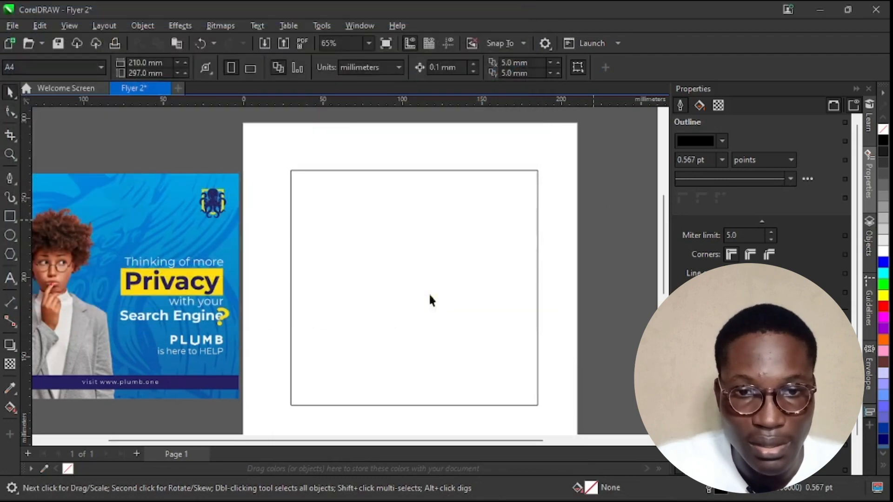
{"action": "left_click_drag", "start_coordinate": [280, 180], "coordinate": [402, 319]}
{"action": "left_click", "coordinate": [401, 318]}
Step: Crop the imported woman image close to her figure, to an area of about 61.4 × 105.4 mm
{"action": "scroll", "coordinate": [355, 292], "scroll_direction": "up", "scroll_amount": 1}
{"action": "left_click", "coordinate": [355, 294]}
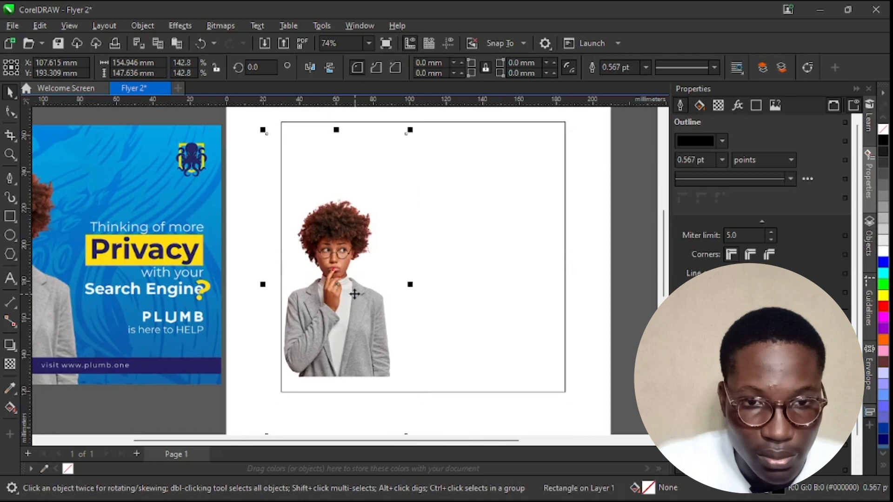
{"action": "left_click", "coordinate": [10, 134]}
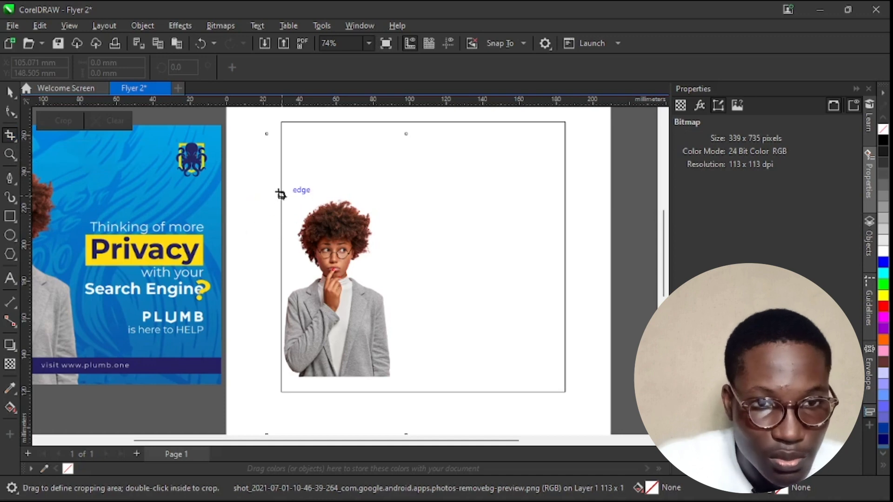
{"action": "left_click_drag", "start_coordinate": [282, 187], "coordinate": [394, 380]}
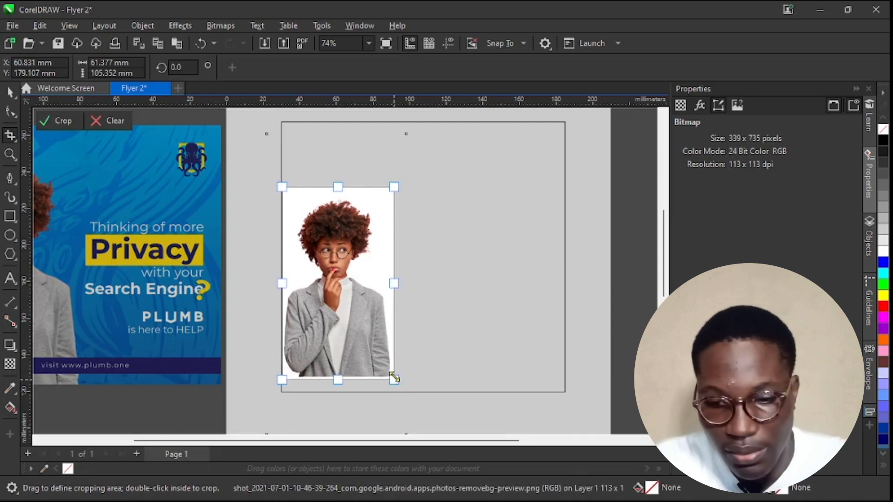
{"action": "key", "text": "Return"}
{"action": "left_click", "coordinate": [11, 93]}
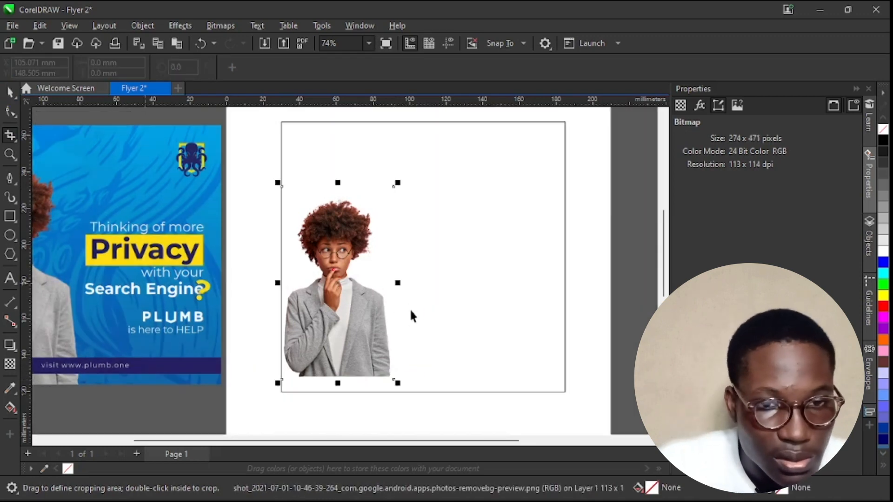
Step: Enlarge the cropped woman image to about 100 × 171.6 mm and move it onto the frame's left side
{"action": "scroll", "coordinate": [409, 308], "scroll_direction": "down", "scroll_amount": 1}
{"action": "left_click_drag", "start_coordinate": [400, 373], "coordinate": [465, 481]}
{"action": "scroll", "coordinate": [461, 313], "scroll_direction": "down", "scroll_amount": 2}
{"action": "left_click_drag", "start_coordinate": [417, 325], "coordinate": [403, 292]}
{"action": "scroll", "coordinate": [403, 289], "scroll_direction": "up", "scroll_amount": 1}
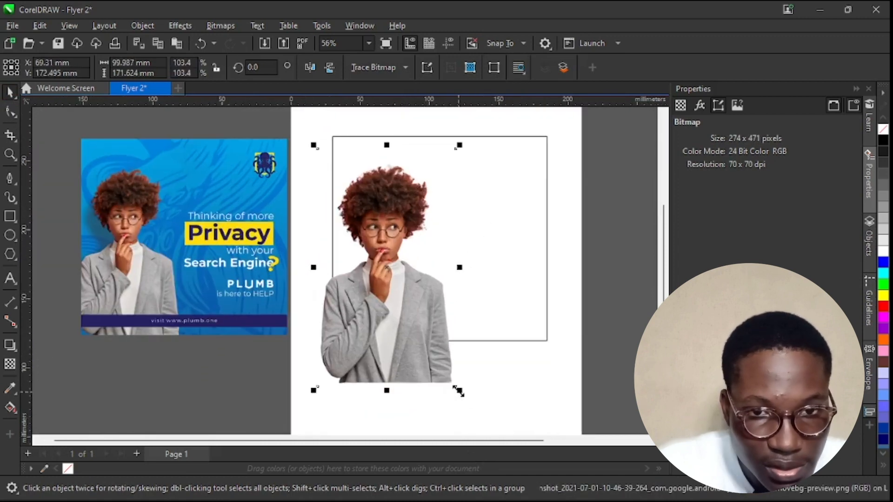
Step: Scale the woman image down to about 88.9 × 152.5 mm and shift it to about X 68 mm, Y 177.3 mm
{"action": "left_click_drag", "start_coordinate": [458, 390], "coordinate": [445, 381]}
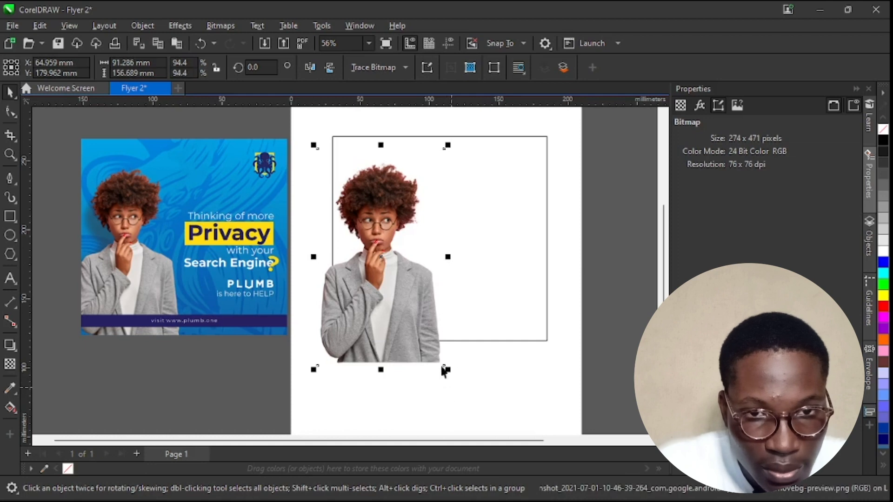
{"action": "left_click_drag", "start_coordinate": [425, 340], "coordinate": [427, 345]}
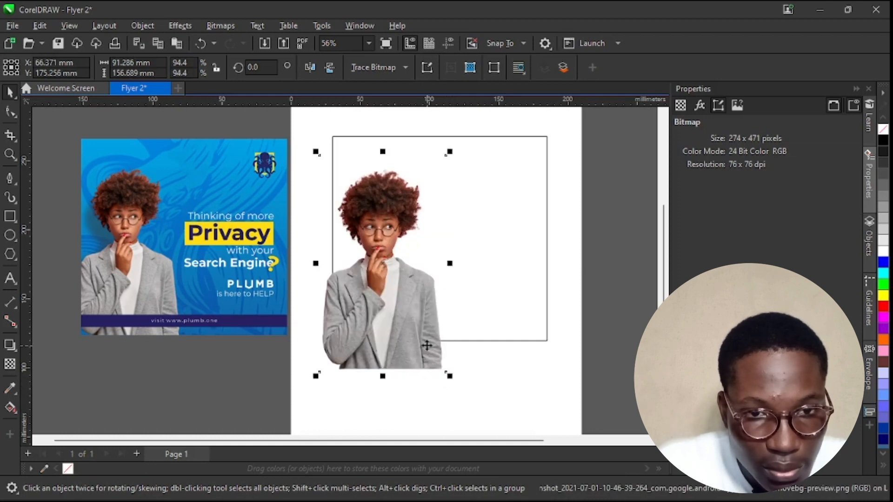
{"action": "left_click_drag", "start_coordinate": [427, 345], "coordinate": [431, 345]}
{"action": "left_click_drag", "start_coordinate": [453, 376], "coordinate": [450, 370]}
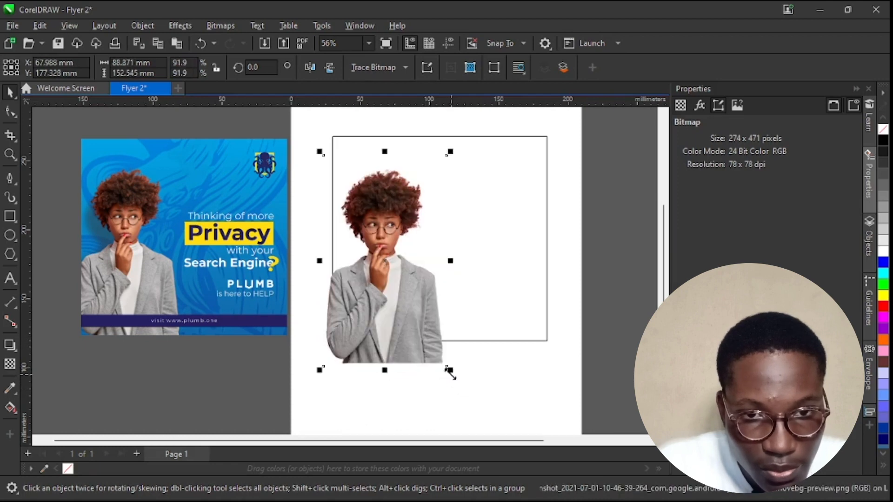
Step: PowerClip the cut-out woman image inside the flyer frame
{"action": "right_click", "coordinate": [405, 302]}
{"action": "left_click", "coordinate": [461, 304]}
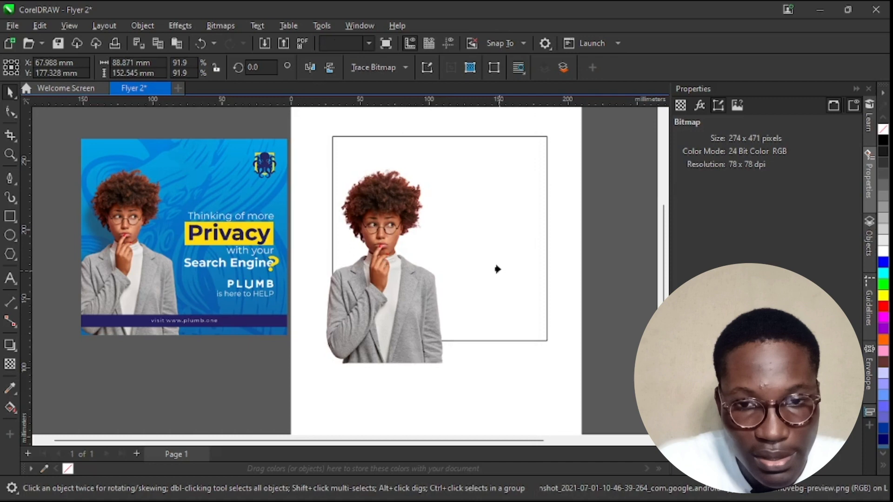
{"action": "left_click", "coordinate": [497, 269]}
{"action": "left_click", "coordinate": [320, 232]}
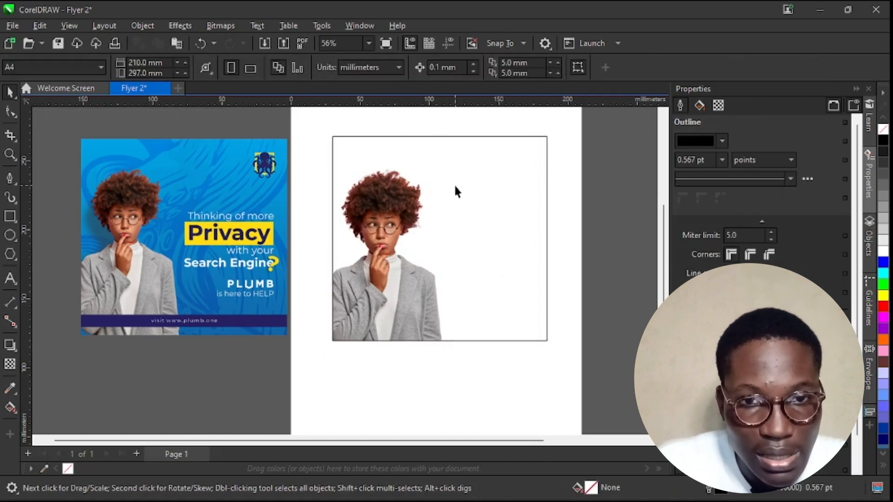
Step: Import the Plumb adbackground image at about 170 × 171.9 mm and move it to the right of the flyer frame
{"action": "scroll", "coordinate": [455, 187], "scroll_direction": "up", "scroll_amount": 1}
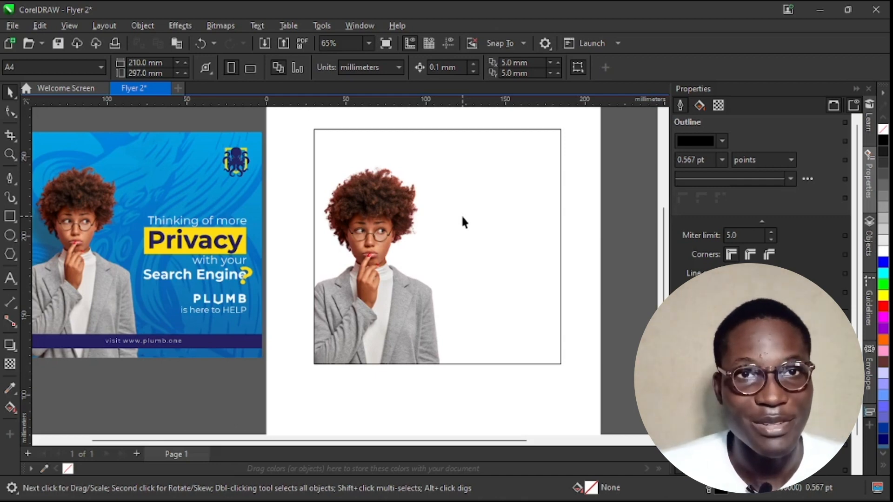
{"action": "key", "text": "ctrl+i"}
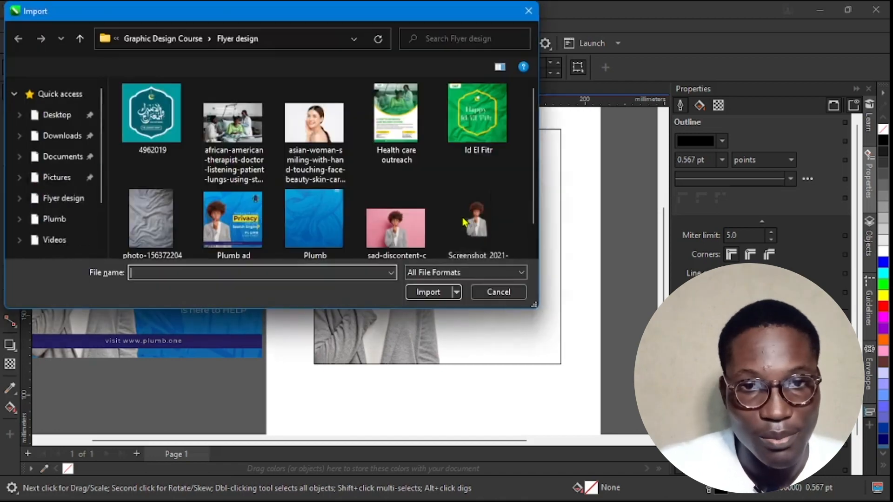
{"action": "left_click", "coordinate": [311, 231]}
{"action": "left_click", "coordinate": [428, 292]}
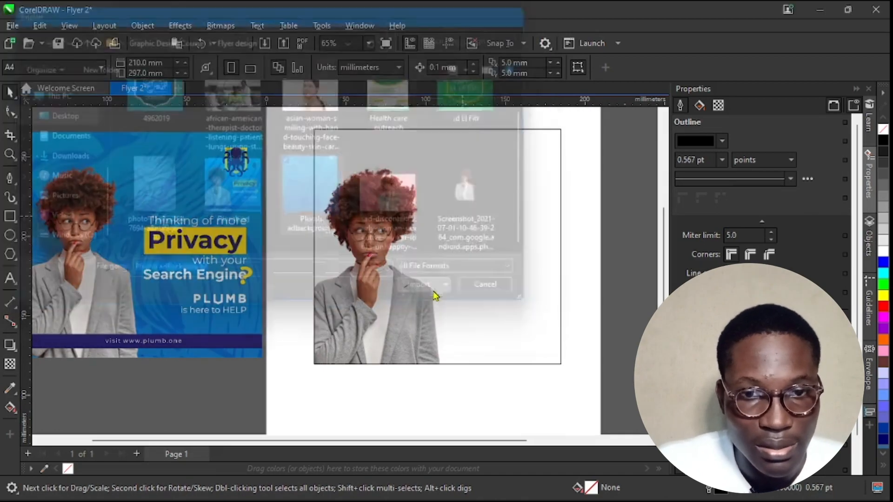
{"action": "left_click_drag", "start_coordinate": [315, 129], "coordinate": [592, 407]}
{"action": "scroll", "coordinate": [453, 295], "scroll_direction": "down", "scroll_amount": 2}
{"action": "left_click_drag", "start_coordinate": [449, 291], "coordinate": [623, 305]}
Step: PowerClip the blue background image inside the flyer frame and remove the frame's outline
{"action": "right_click", "coordinate": [609, 302]}
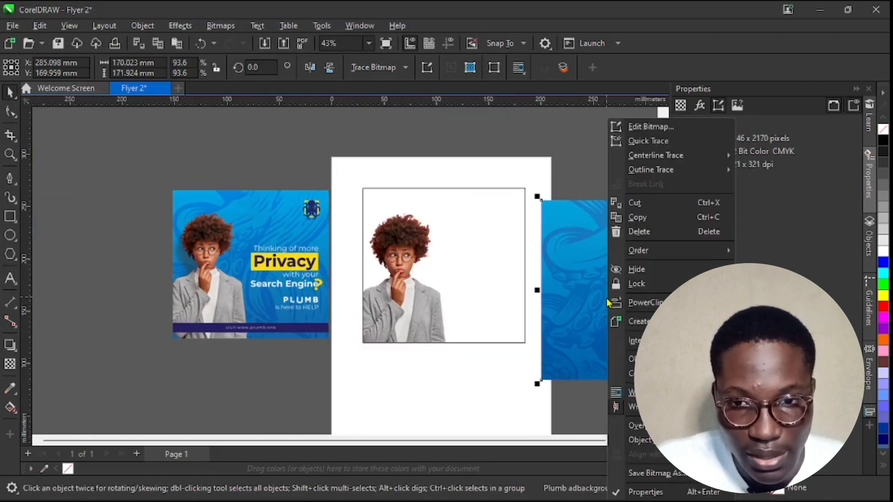
{"action": "left_click", "coordinate": [644, 302]}
{"action": "left_click", "coordinate": [475, 238]}
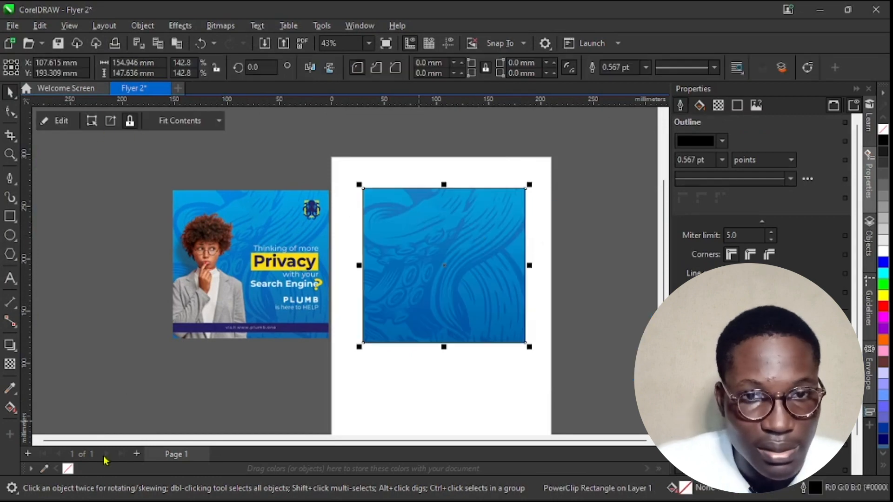
{"action": "right_click", "coordinate": [69, 469]}
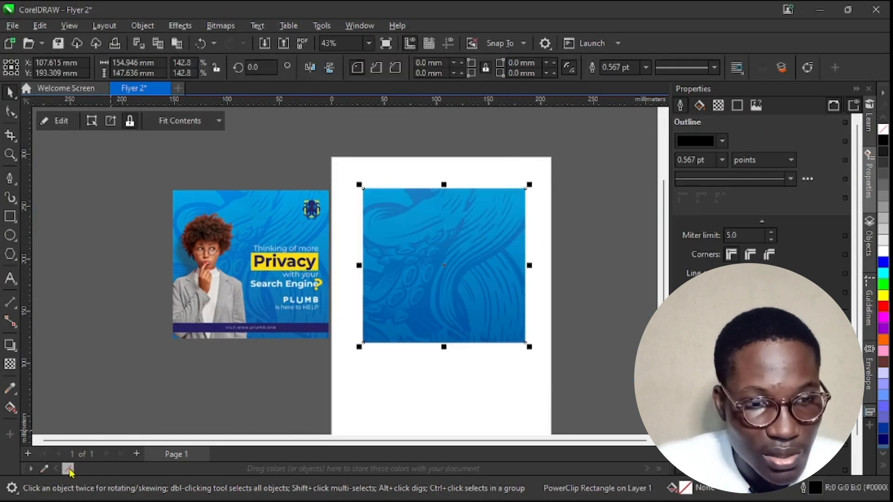
Step: Send the blue background behind the woman within the PowerClip contents and finish editing the contents
{"action": "left_click", "coordinate": [422, 258], "text": "ctrl"}
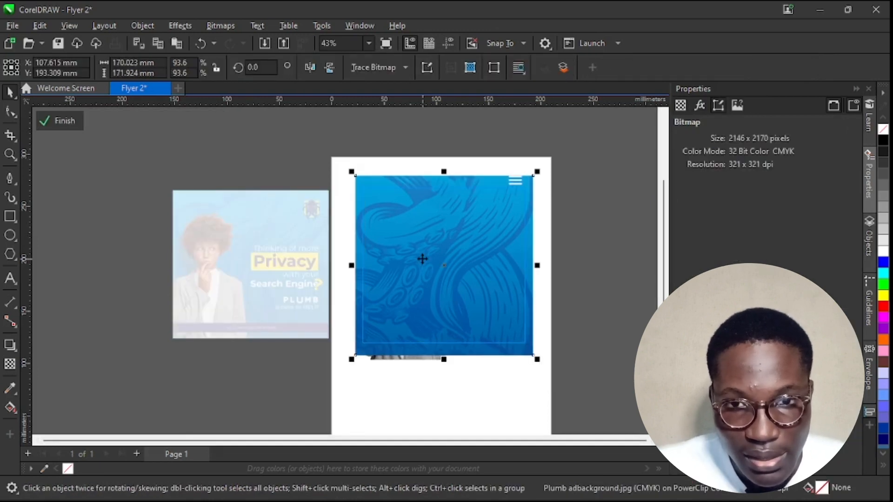
{"action": "key", "text": "shift+Page_Down"}
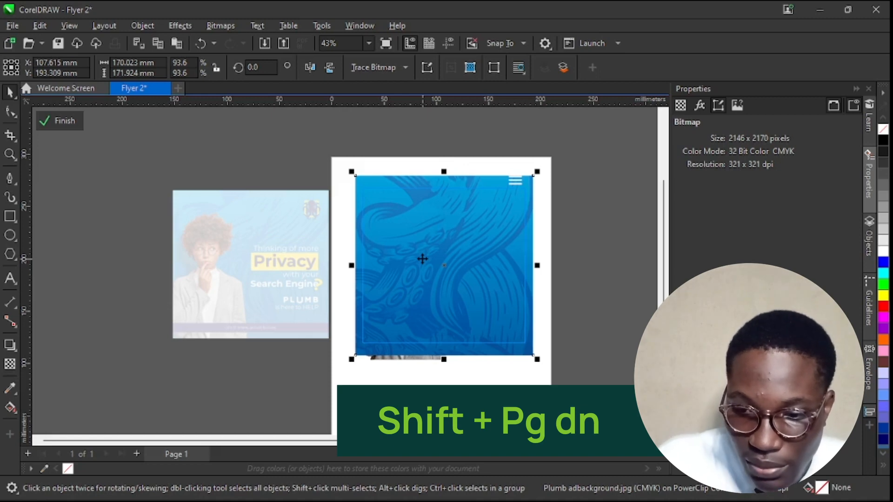
{"action": "key", "text": "shift+Page_Down"}
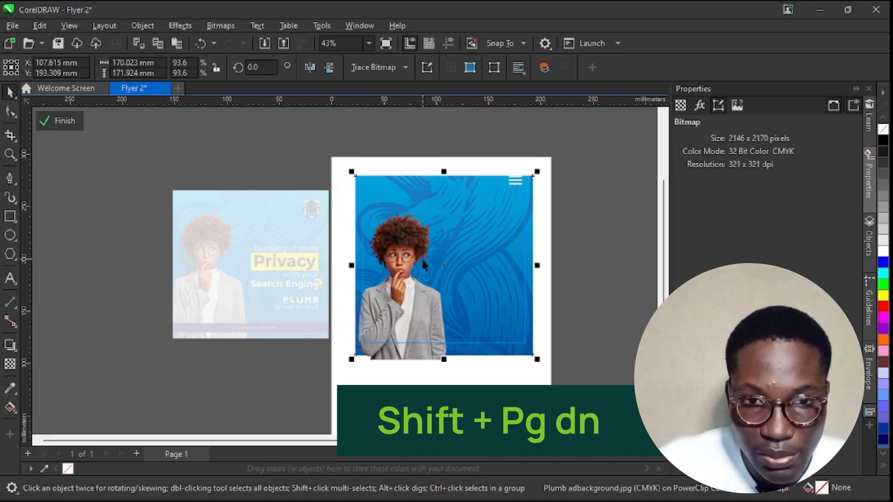
{"action": "scroll", "coordinate": [432, 284], "scroll_direction": "up", "scroll_amount": 1}
{"action": "scroll", "coordinate": [434, 287], "scroll_direction": "up", "scroll_amount": 1}
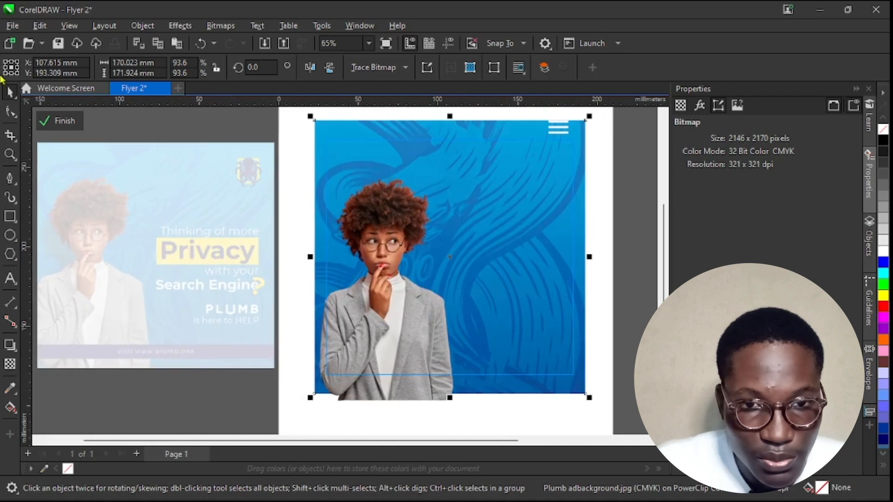
{"action": "left_click", "coordinate": [57, 121]}
Step: Open the flyer frame's PowerClip contents and trace the woman bitmap into a group of vector shapes
{"action": "scroll", "coordinate": [333, 247], "scroll_direction": "down", "scroll_amount": 2}
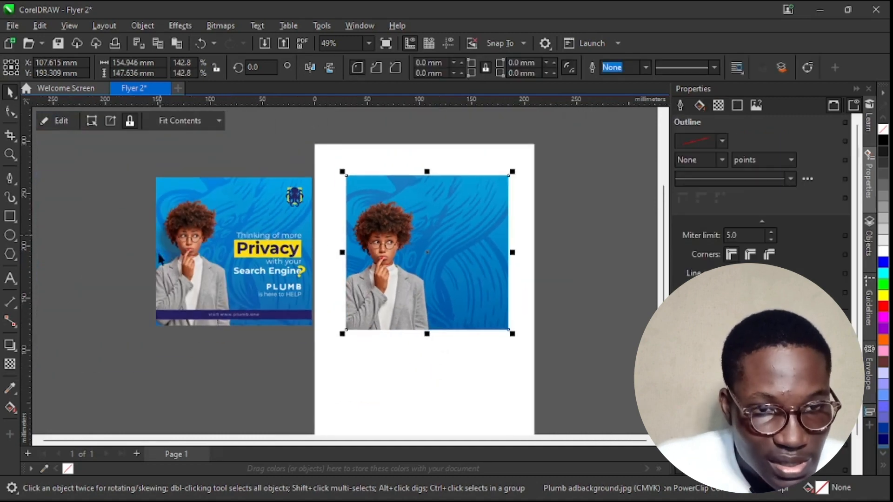
{"action": "scroll", "coordinate": [179, 242], "scroll_direction": "up", "scroll_amount": 3}
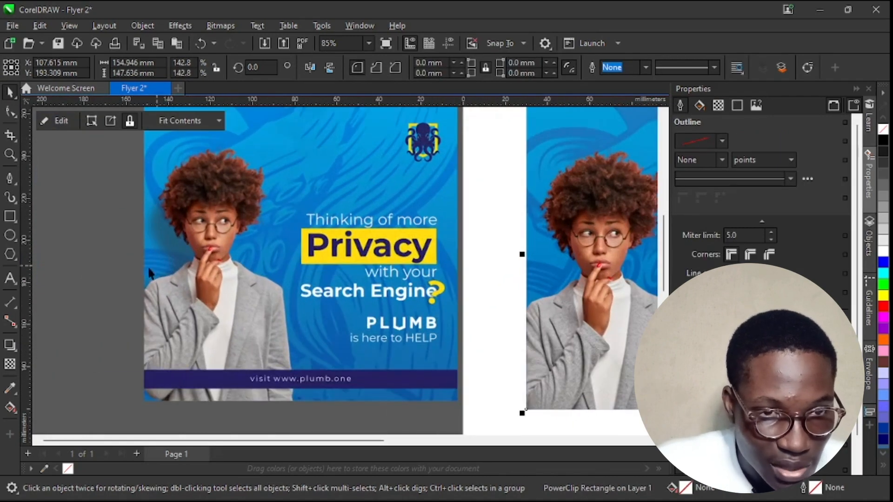
{"action": "scroll", "coordinate": [272, 256], "scroll_direction": "down", "scroll_amount": 2}
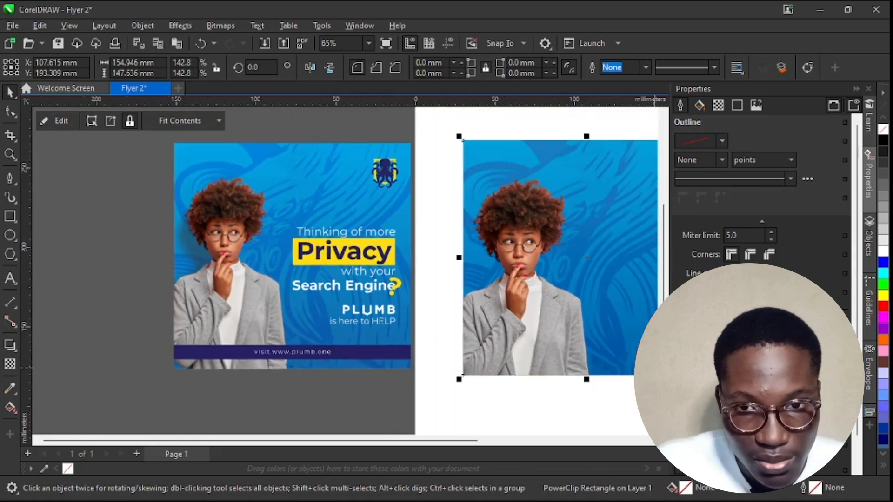
{"action": "scroll", "coordinate": [509, 283], "scroll_direction": "down", "scroll_amount": 1}
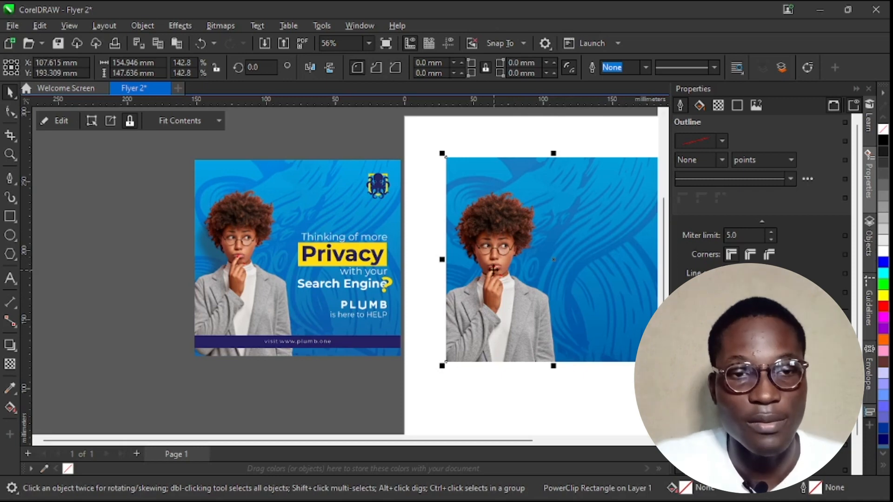
{"action": "double_click", "coordinate": [588, 294]}
{"action": "left_click", "coordinate": [478, 300]}
{"action": "scroll", "coordinate": [248, 296], "scroll_direction": "down", "scroll_amount": 1}
{"action": "scroll", "coordinate": [433, 303], "scroll_direction": "up", "scroll_amount": 1}
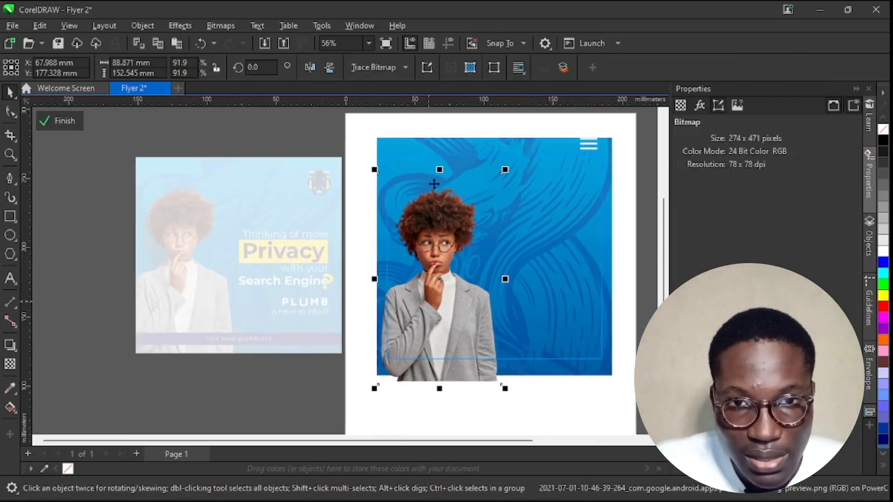
{"action": "left_click", "coordinate": [358, 68]}
{"action": "left_click", "coordinate": [400, 86]}
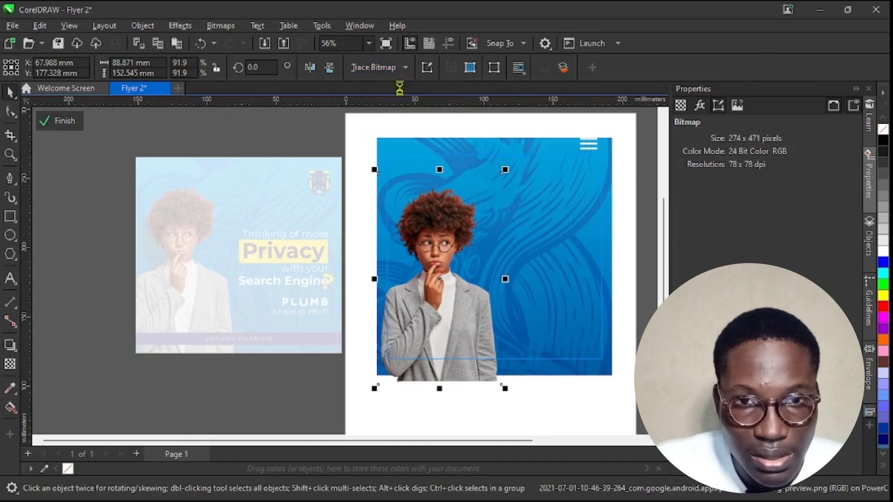
Step: Move the traced copy beside the woman to about X 156.9 mm, Y 176.1 mm and fill it with black
{"action": "scroll", "coordinate": [450, 325], "scroll_direction": "down", "scroll_amount": 1}
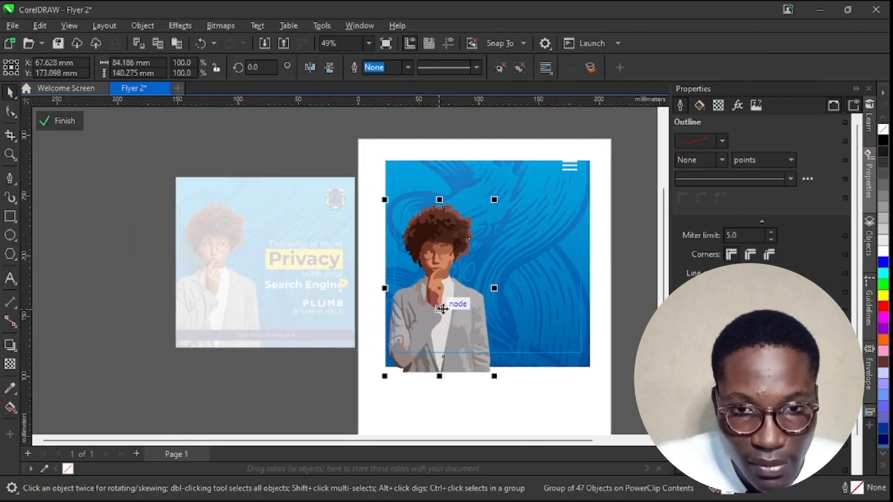
{"action": "left_click_drag", "start_coordinate": [443, 294], "coordinate": [550, 291]}
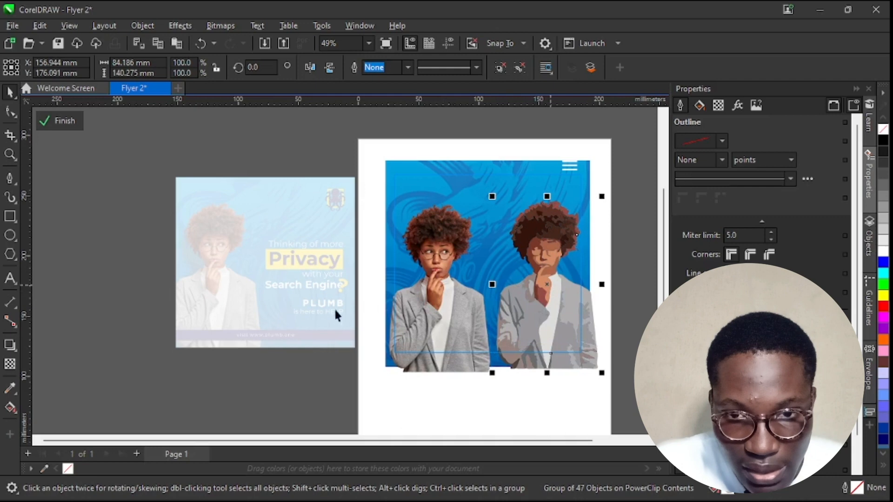
{"action": "left_click", "coordinate": [883, 140]}
Step: Apply a Gaussian Blur to the black silhouette so that its edges look soft like a shadow
{"action": "scroll", "coordinate": [535, 349], "scroll_direction": "up", "scroll_amount": 2}
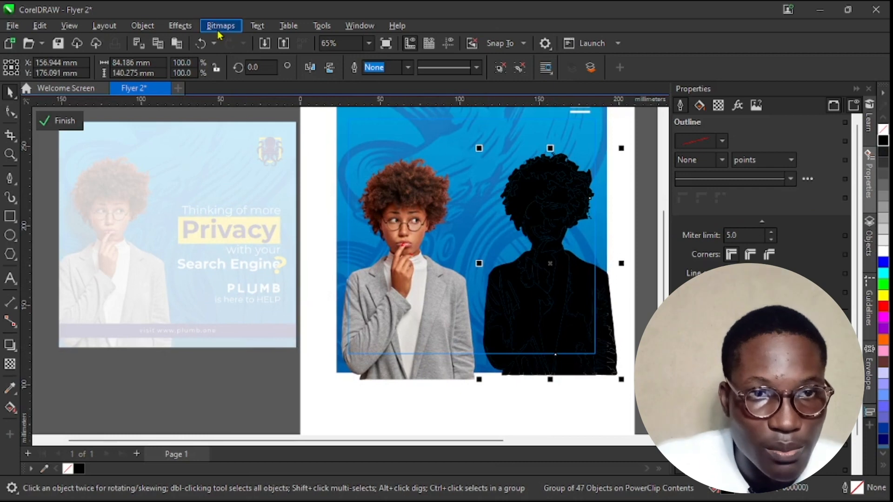
{"action": "left_click", "coordinate": [180, 27]}
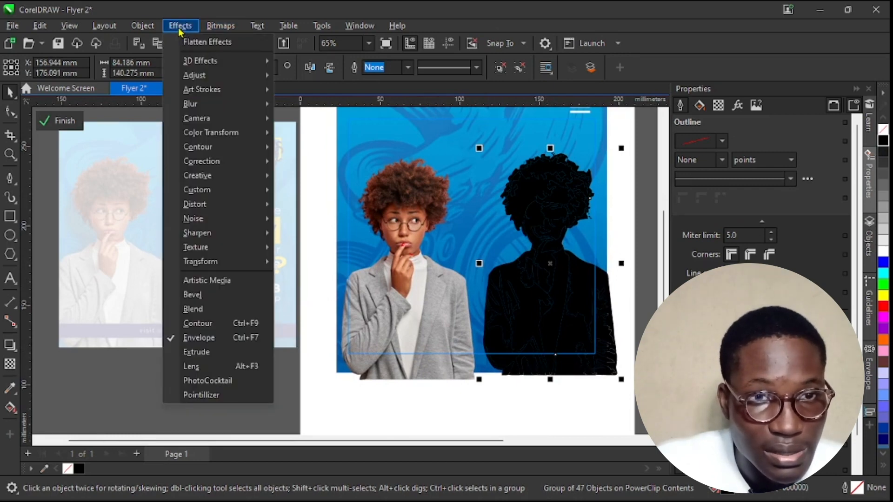
{"action": "mouse_move", "coordinate": [197, 104]}
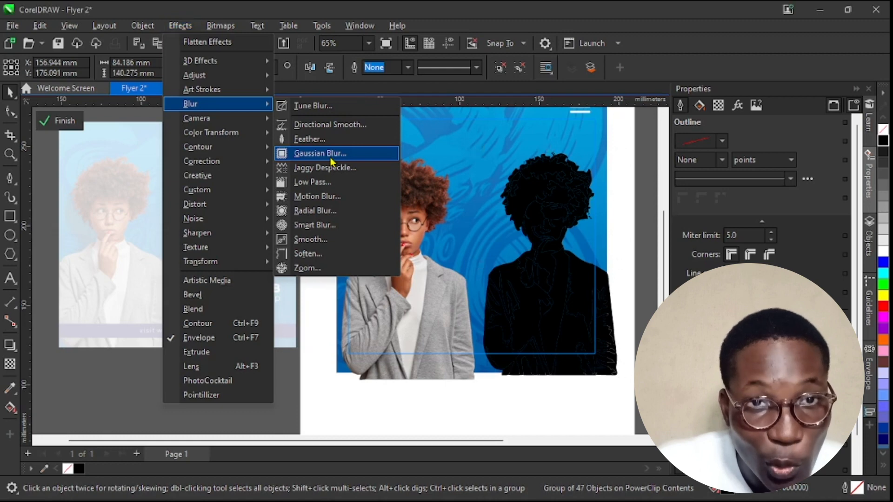
{"action": "left_click", "coordinate": [331, 154]}
{"action": "left_click_drag", "start_coordinate": [476, 200], "coordinate": [824, 239]}
{"action": "left_click_drag", "start_coordinate": [702, 278], "coordinate": [726, 278]}
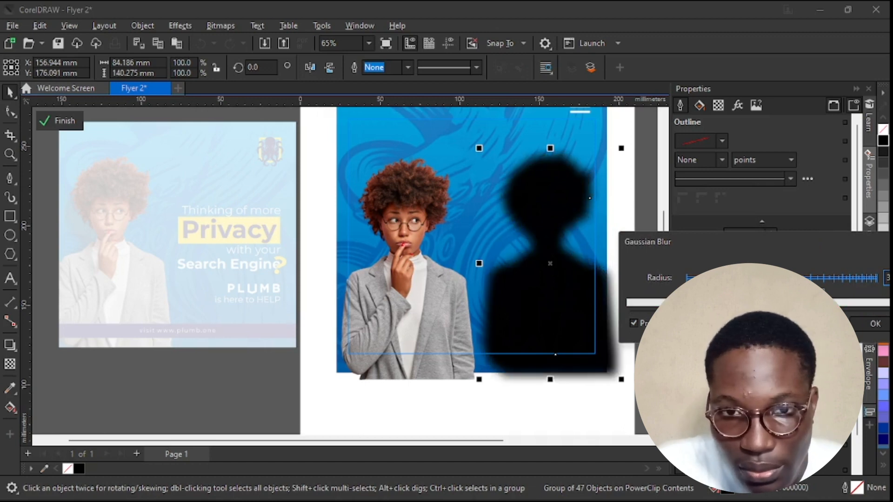
{"action": "left_click", "coordinate": [873, 324]}
Step: Move the blurred silhouette over the woman to about X 67.1 mm, Y 155.8 mm and recolour it dark grey #333333
{"action": "left_click_drag", "start_coordinate": [510, 260], "coordinate": [398, 285]}
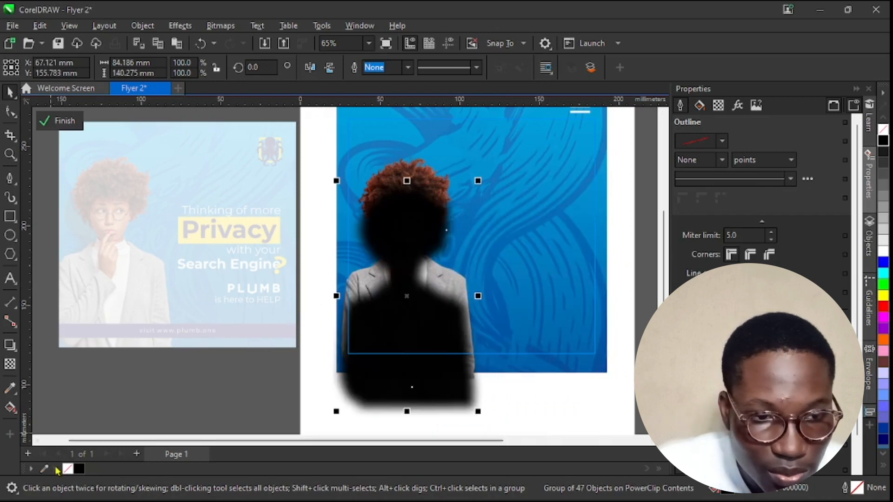
{"action": "left_click", "coordinate": [884, 179]}
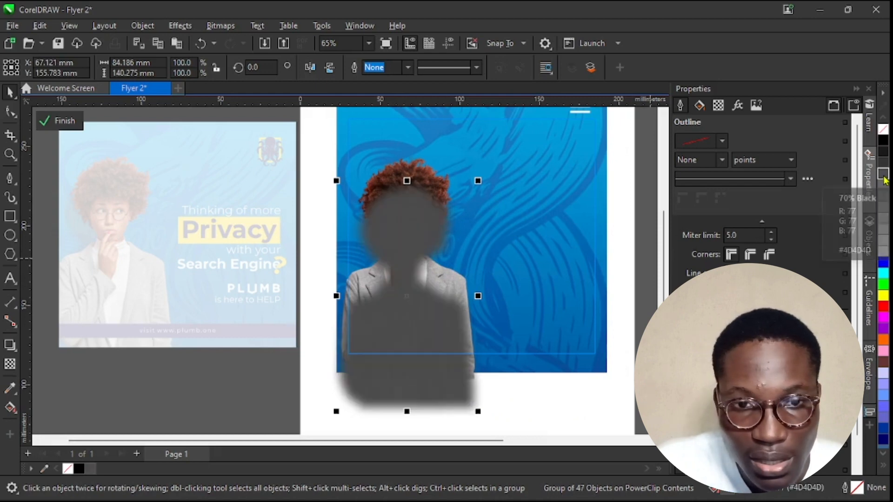
{"action": "left_click", "coordinate": [883, 170]}
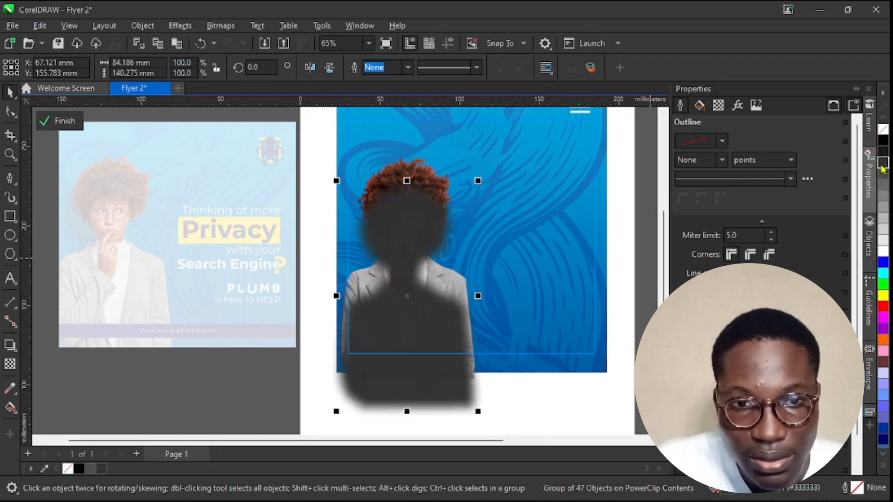
Step: Bring the woman image in front of the blurred shadow and shift the shadow to about X 44.8 mm, Y 158.3 mm
{"action": "left_click", "coordinate": [424, 157]}
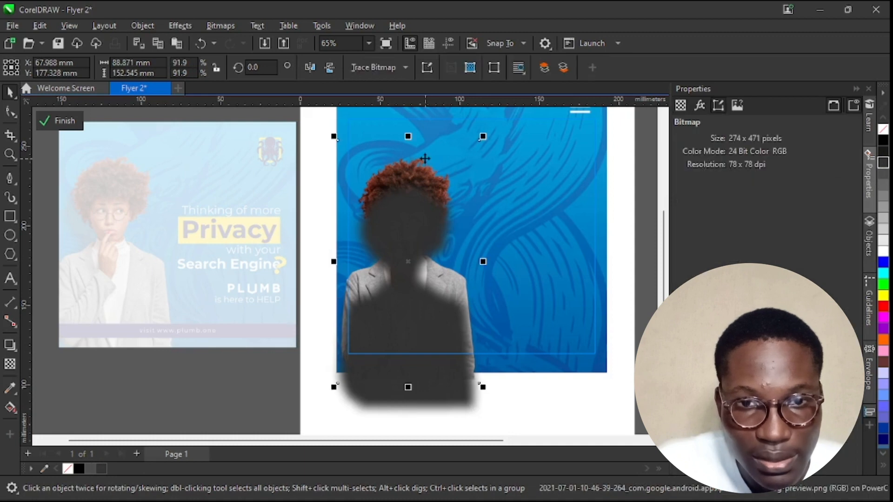
{"action": "key", "text": "shift+Page_Up"}
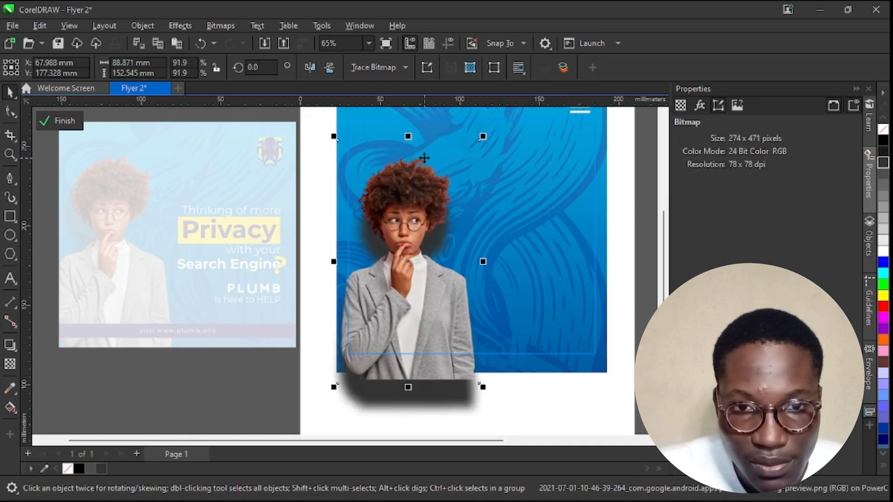
{"action": "left_click", "coordinate": [449, 400]}
{"action": "left_click_drag", "start_coordinate": [449, 400], "coordinate": [412, 397]}
{"action": "scroll", "coordinate": [360, 359], "scroll_direction": "up", "scroll_amount": 1}
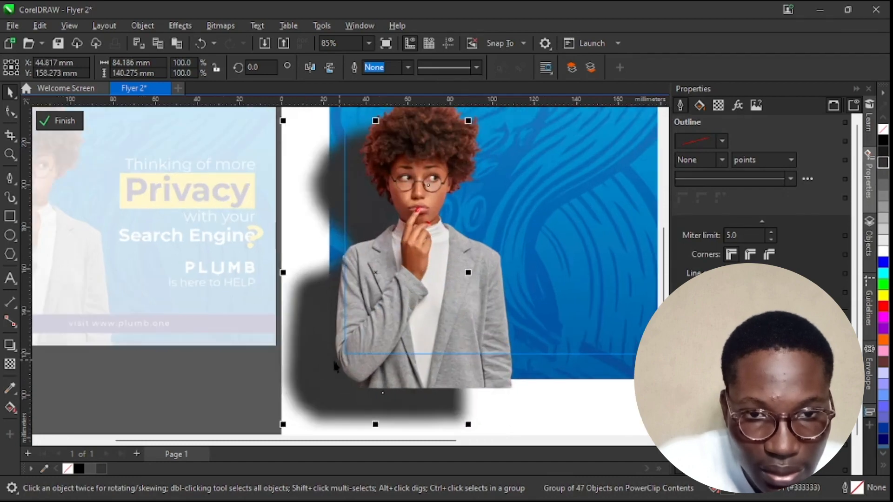
Step: Scale the shadow down to about 65.5 × 109.2 mm and position it behind the woman at about X 51 mm, Y 155.7 mm
{"action": "left_click_drag", "start_coordinate": [311, 383], "coordinate": [350, 359]}
{"action": "scroll", "coordinate": [389, 324], "scroll_direction": "down", "scroll_amount": 2}
{"action": "scroll", "coordinate": [350, 358], "scroll_direction": "up", "scroll_amount": 1}
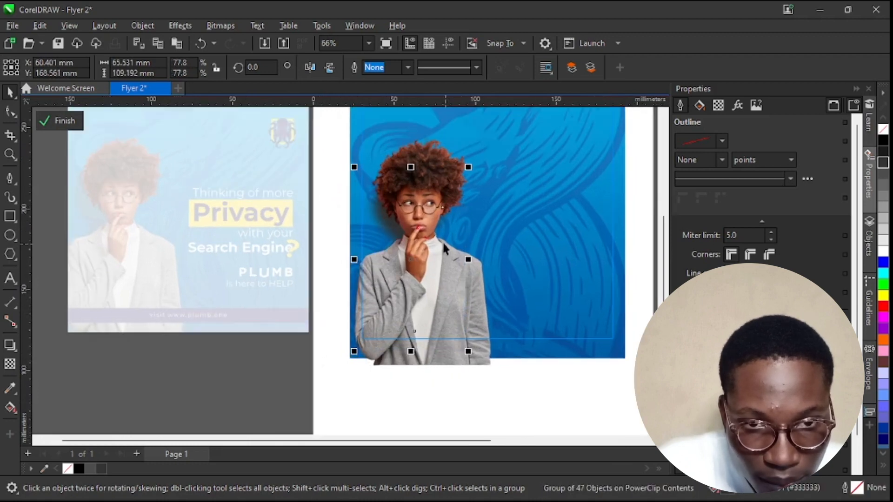
{"action": "mouse_move", "coordinate": [442, 208]}
{"action": "left_mouse_down"}
{"action": "mouse_move", "coordinate": [427, 231]}
{"action": "mouse_move", "coordinate": [443, 208]}
{"action": "left_mouse_up"}
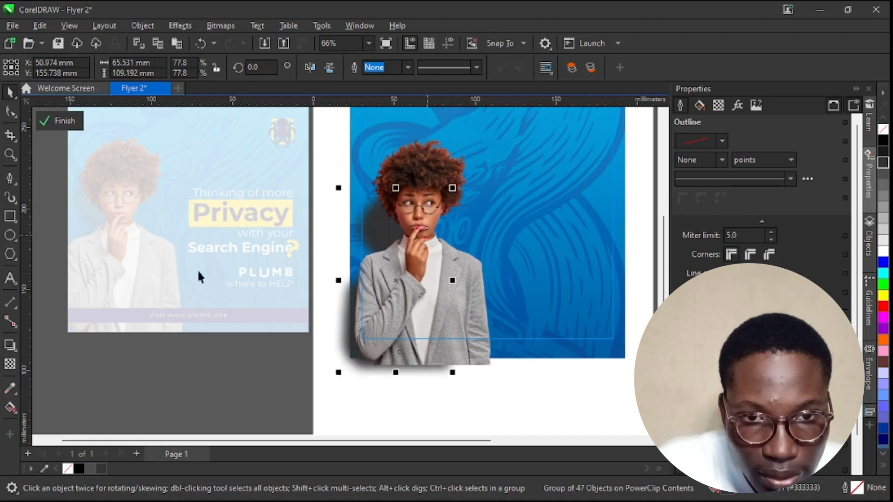
Step: Give the shadow behind the woman a uniform transparency of 47
{"action": "left_click", "coordinate": [9, 364]}
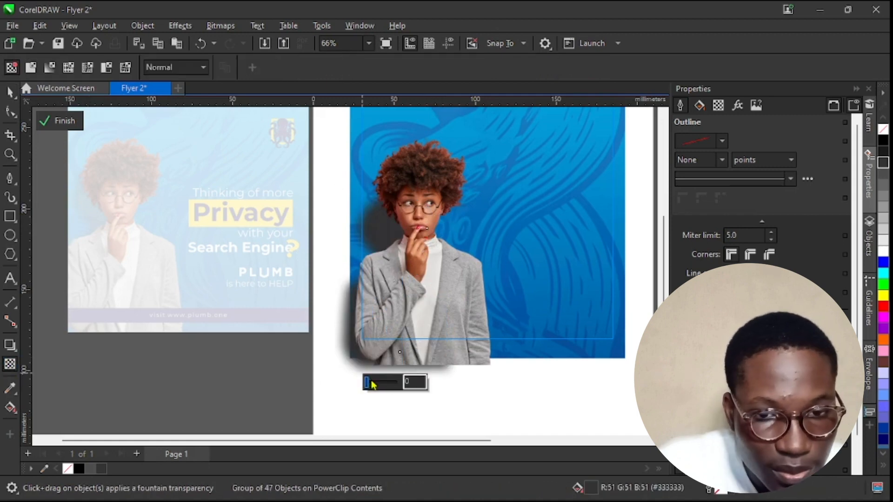
{"action": "left_click", "coordinate": [376, 382]}
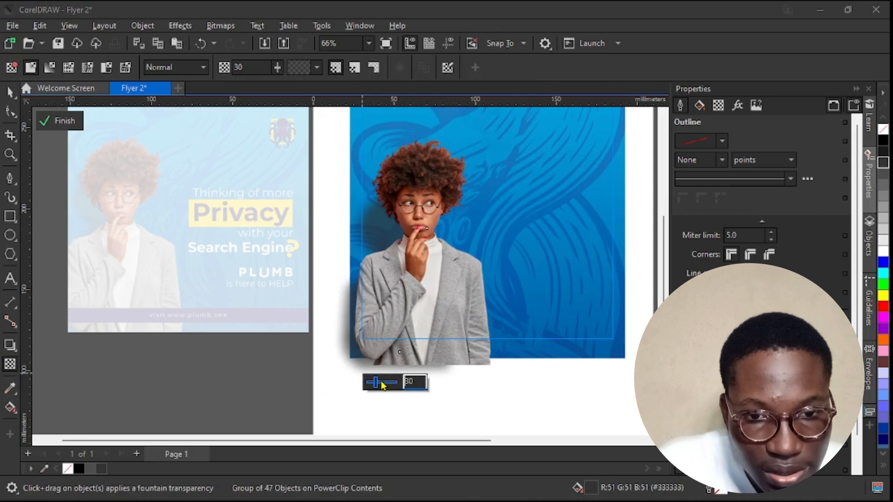
{"action": "left_click", "coordinate": [381, 382]}
{"action": "left_click", "coordinate": [10, 92]}
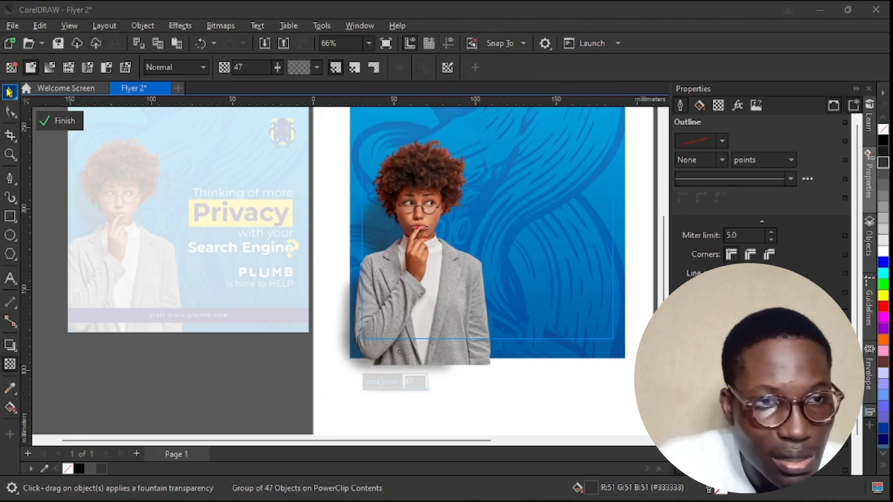
Step: Move the shadow behind the woman to about X 56.7 mm, Y 159.9 mm and finish editing the frame's contents
{"action": "left_click", "coordinate": [52, 122]}
{"action": "scroll", "coordinate": [258, 353], "scroll_direction": "down", "scroll_amount": 1}
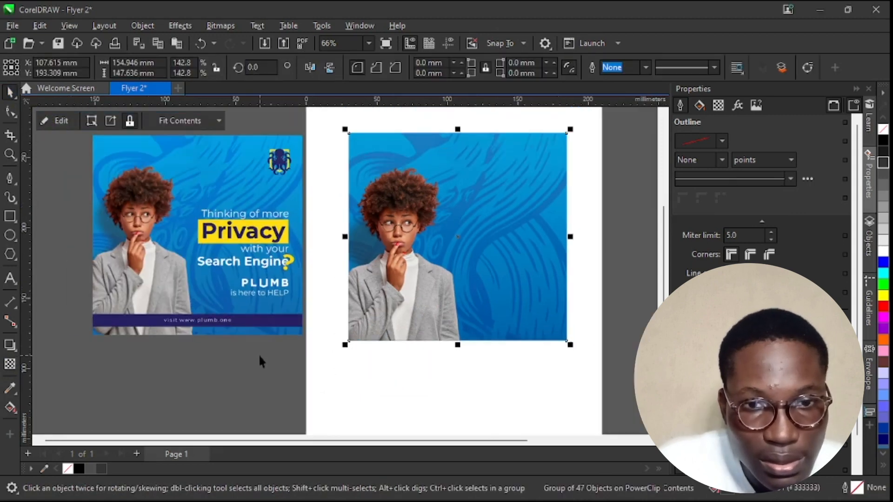
{"action": "double_click", "coordinate": [391, 279]}
{"action": "scroll", "coordinate": [391, 279], "scroll_direction": "up", "scroll_amount": 1}
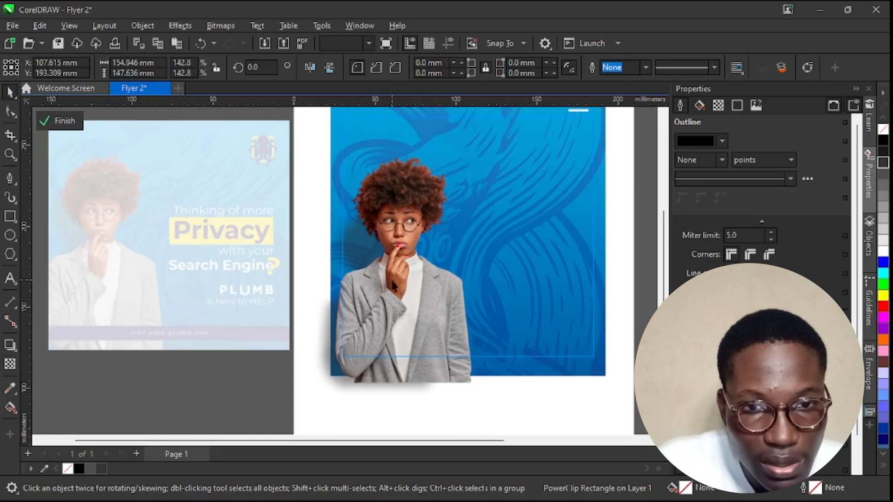
{"action": "left_click_drag", "start_coordinate": [339, 381], "coordinate": [339, 380]}
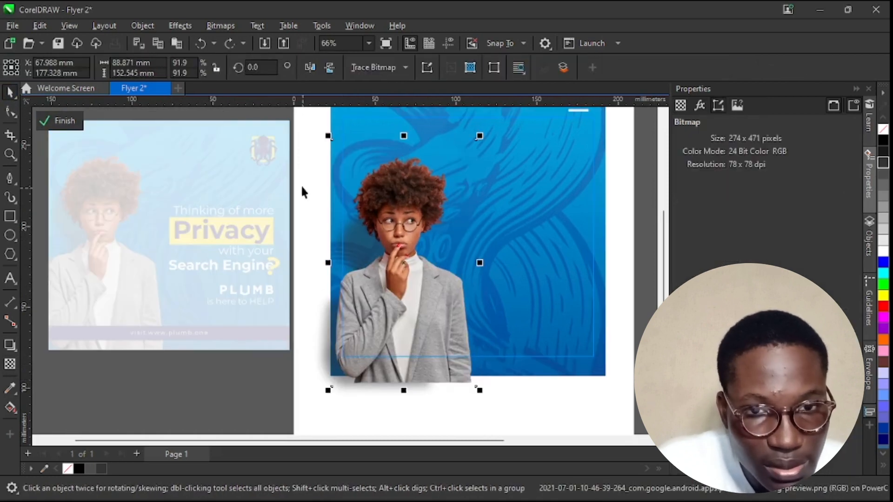
{"action": "mouse_move", "coordinate": [392, 295]}
{"action": "left_mouse_down"}
{"action": "mouse_move", "coordinate": [380, 295]}
{"action": "mouse_move", "coordinate": [389, 291]}
{"action": "left_mouse_up"}
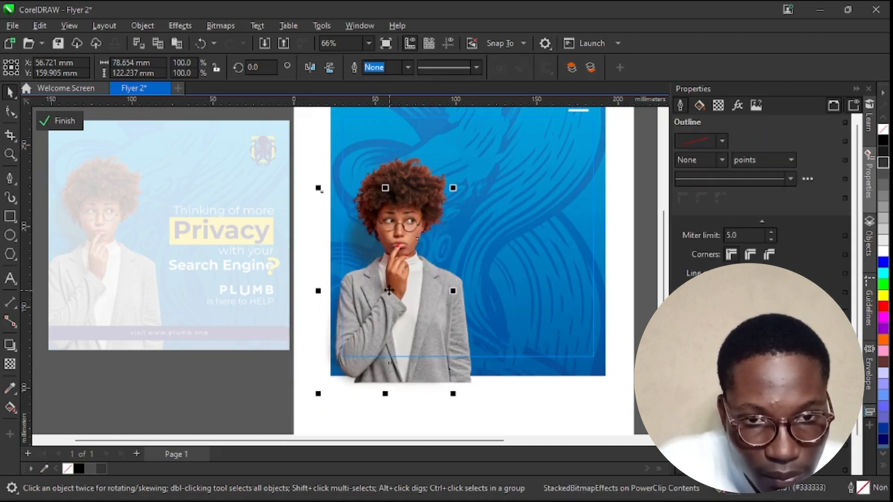
{"action": "left_click", "coordinate": [59, 121]}
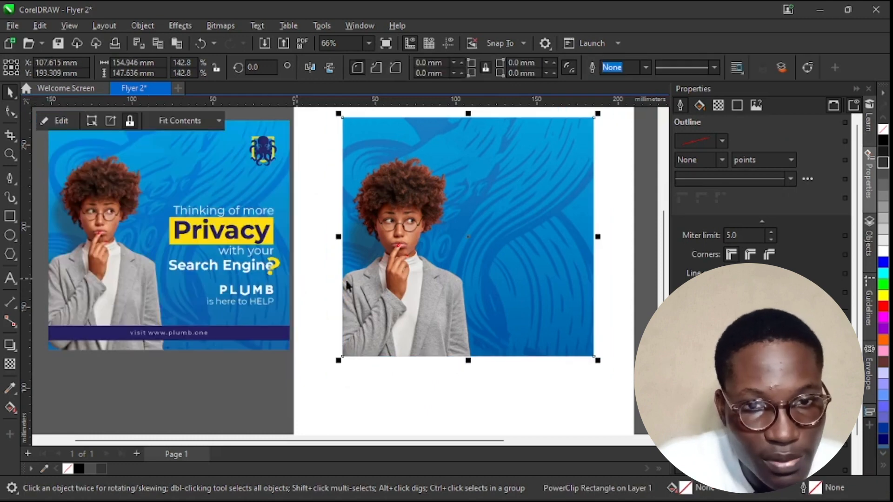
Step: Deselect the flyer frame and turn on the display of the guidelines
{"action": "left_click", "coordinate": [321, 231]}
{"action": "scroll", "coordinate": [281, 348], "scroll_direction": "down", "scroll_amount": 1}
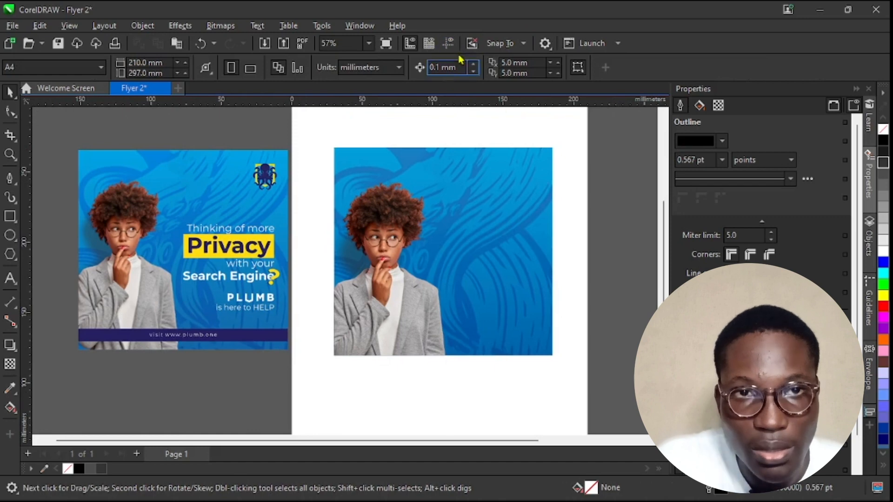
{"action": "left_click", "coordinate": [449, 42]}
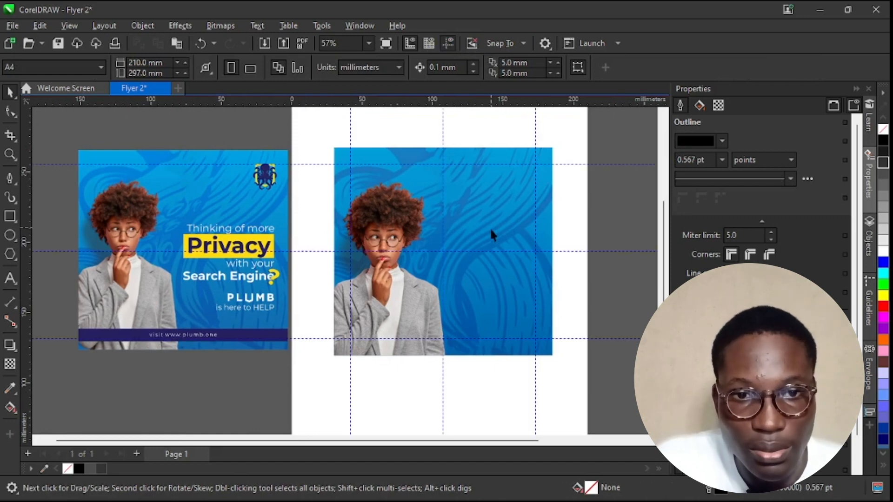
Step: Draw a rectangle about 53.2 × 19.6 mm on the blue background beside the woman's face
{"action": "scroll", "coordinate": [491, 228], "scroll_direction": "up", "scroll_amount": 1}
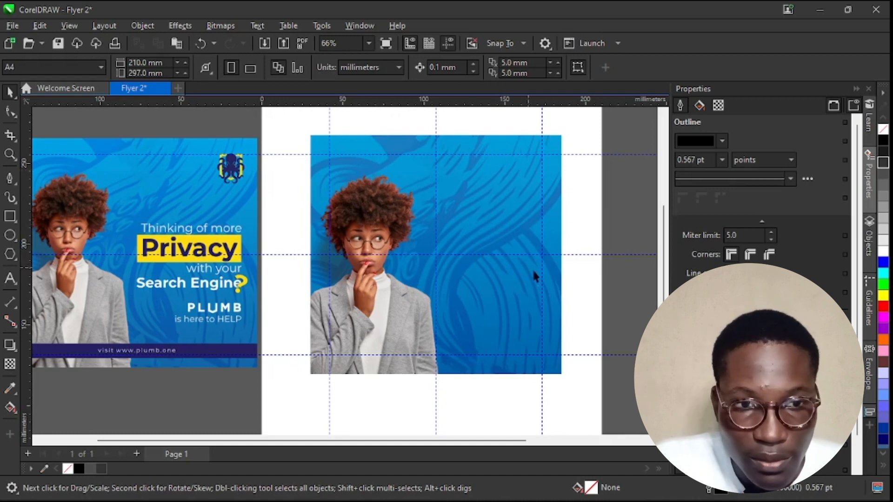
{"action": "scroll", "coordinate": [537, 270], "scroll_direction": "up", "scroll_amount": 1}
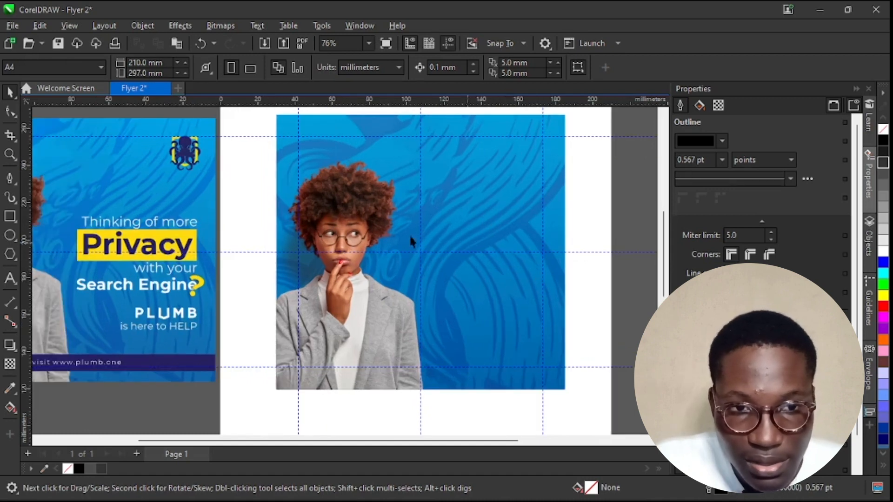
{"action": "left_click", "coordinate": [10, 216]}
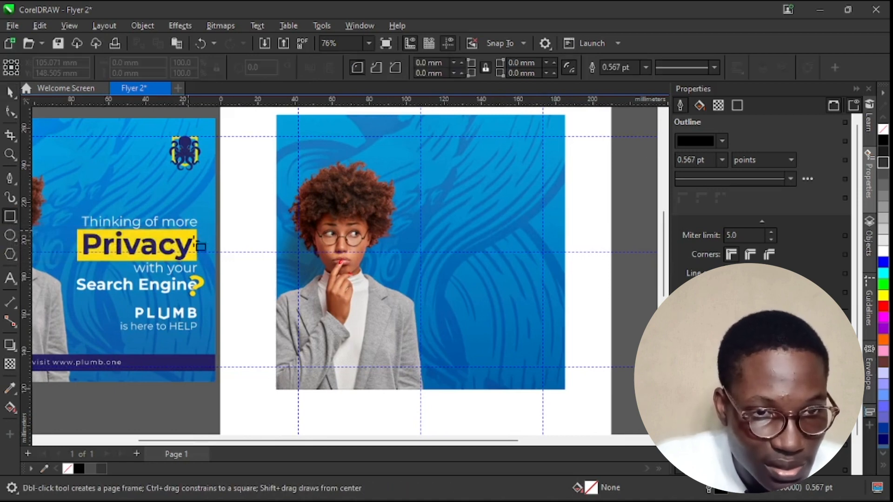
{"action": "mouse_move", "coordinate": [444, 236]}
{"action": "left_mouse_down"}
{"action": "mouse_move", "coordinate": [558, 273]}
{"action": "mouse_move", "coordinate": [543, 273]}
{"action": "left_mouse_up"}
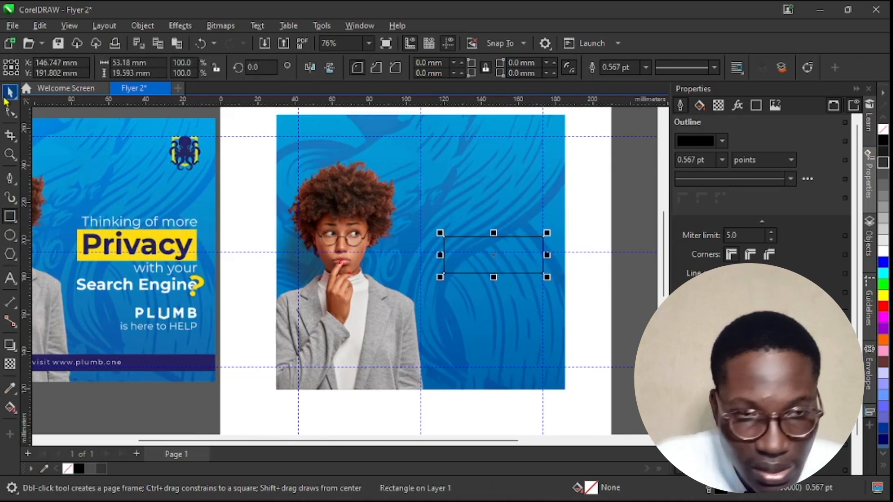
Step: Sample the yellow highlight and the dark blue "Privacy" lettering from the reference flyer into the document palette
{"action": "left_click", "coordinate": [44, 470]}
{"action": "left_click", "coordinate": [188, 241]}
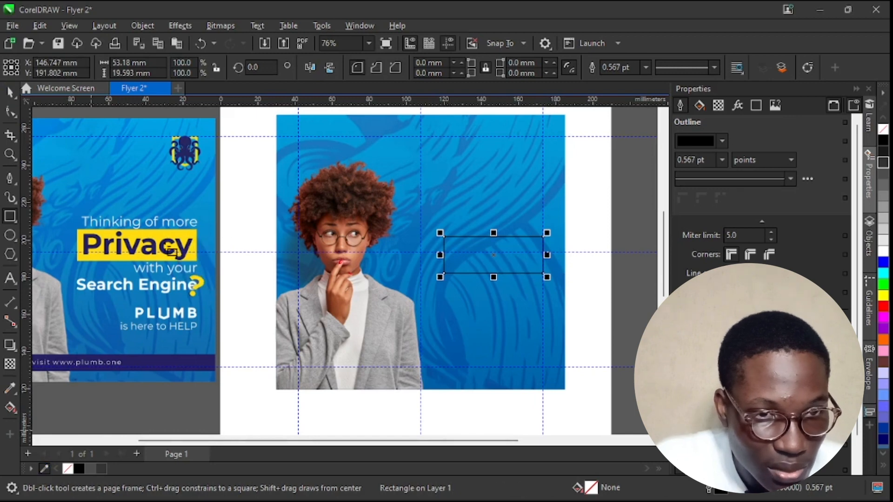
{"action": "left_click", "coordinate": [45, 469]}
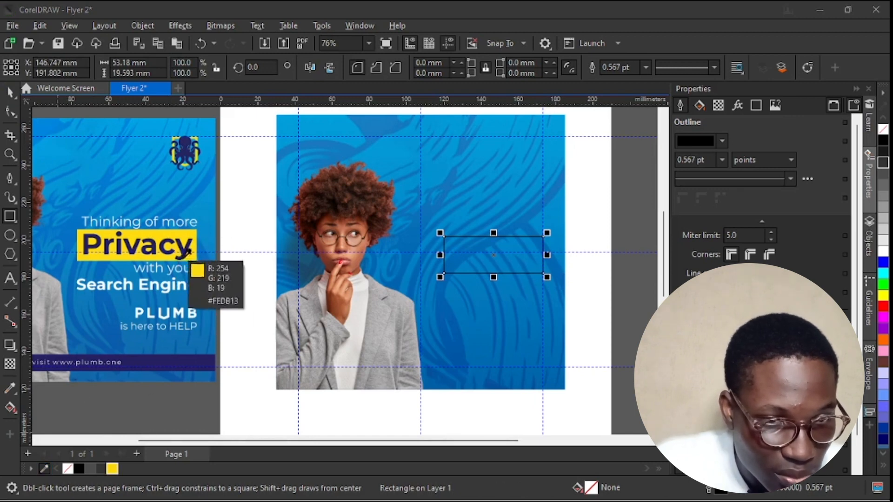
{"action": "left_click", "coordinate": [163, 254]}
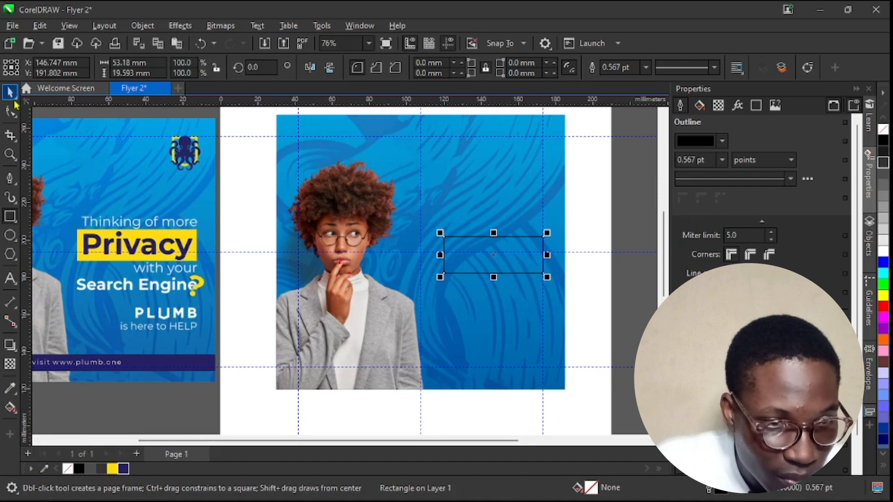
Step: Fill the new rectangle with the sampled yellow and remove its outline
{"action": "left_click", "coordinate": [9, 93]}
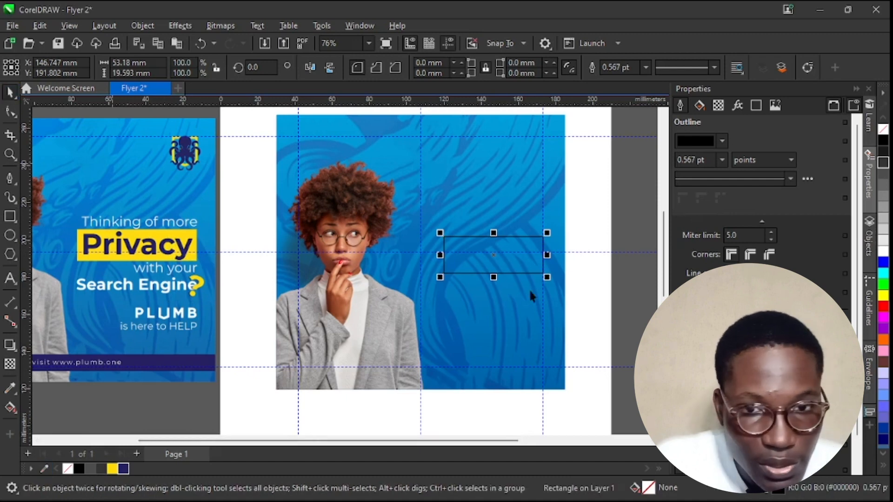
{"action": "left_click", "coordinate": [115, 470]}
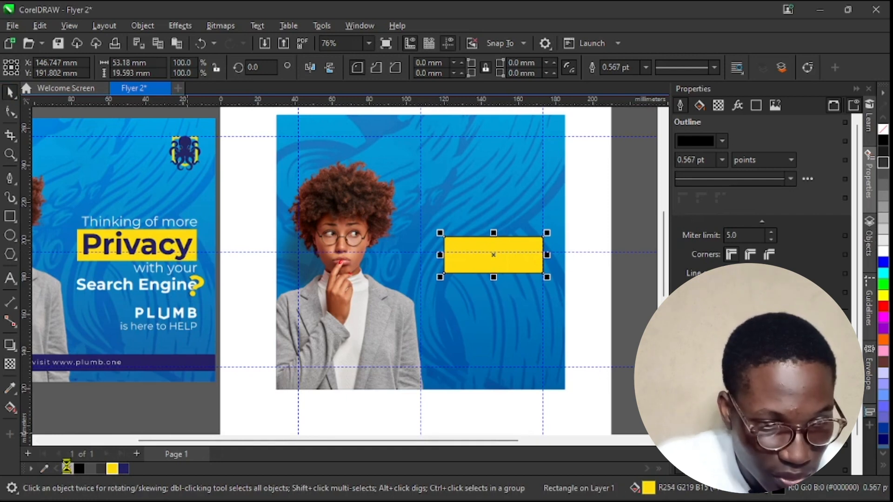
{"action": "right_click", "coordinate": [67, 469]}
Step: Resize the yellow bar to about 78.7 × 17.8 mm, extending it toward the woman's face
{"action": "scroll", "coordinate": [480, 252], "scroll_direction": "up", "scroll_amount": 1}
{"action": "left_click_drag", "start_coordinate": [439, 255], "coordinate": [382, 264]}
{"action": "left_click_drag", "start_coordinate": [477, 280], "coordinate": [481, 275]}
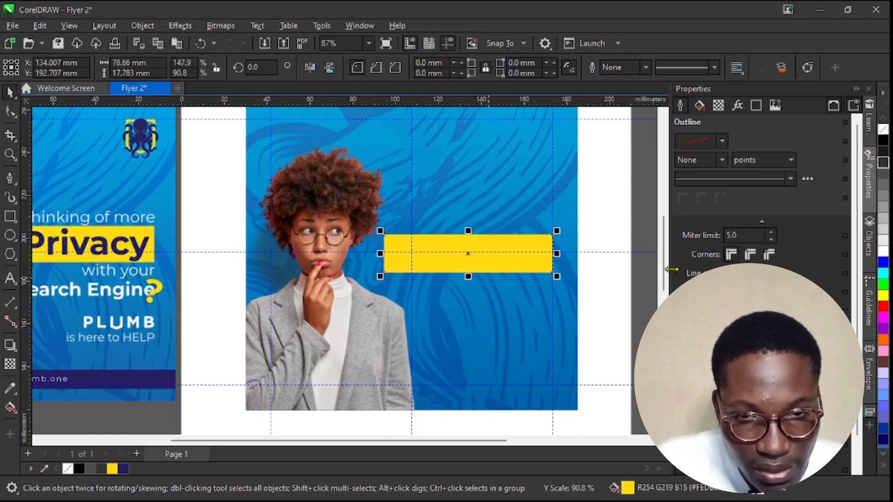
{"action": "left_click", "coordinate": [619, 297]}
Step: Add the text line "Thinking of more" above the yellow bar
{"action": "left_click", "coordinate": [9, 279]}
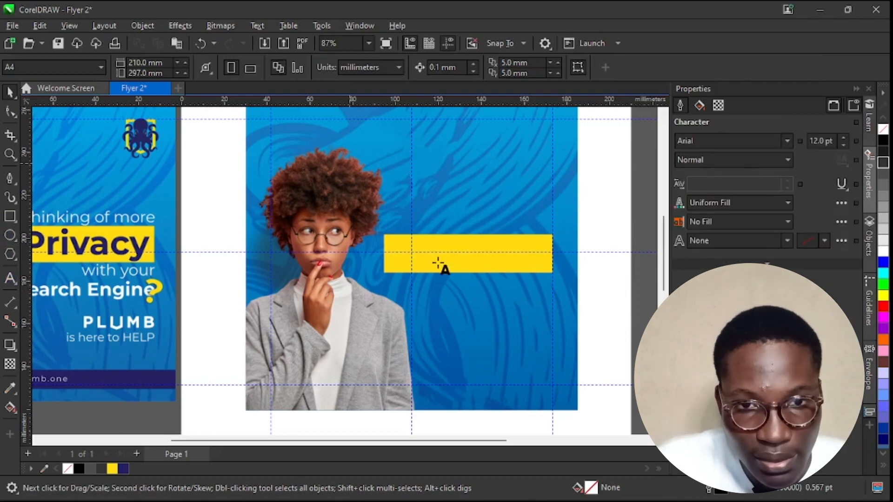
{"action": "left_click", "coordinate": [420, 203]}
{"action": "type", "text": "Thinking of more"}
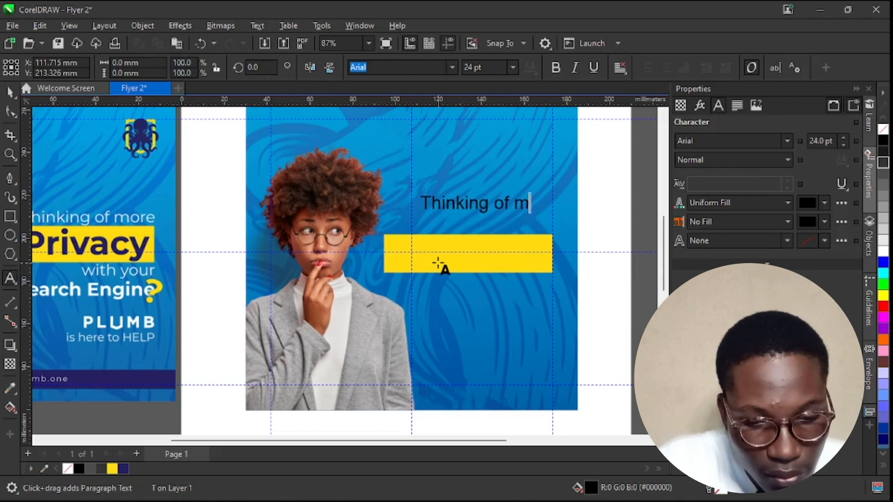
{"action": "key", "text": "Escape"}
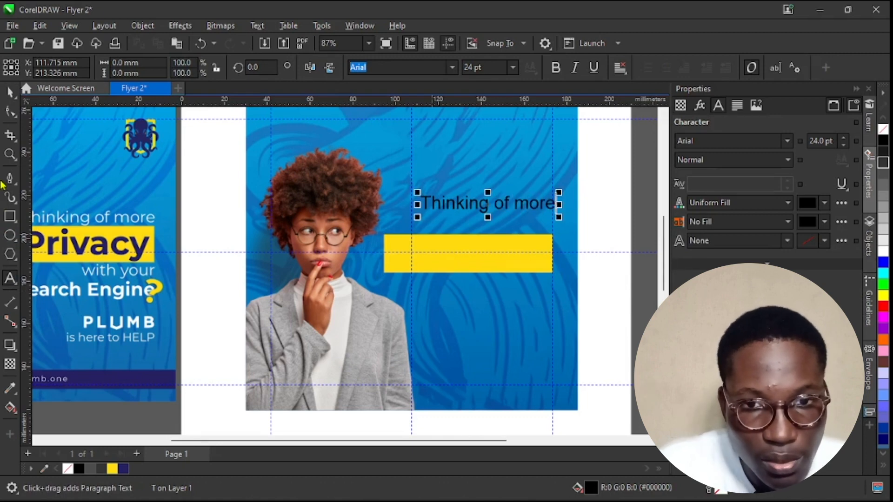
Step: Set the "Thinking of more" line in Montserrat Regular and colour it white
{"action": "left_click", "coordinate": [9, 92]}
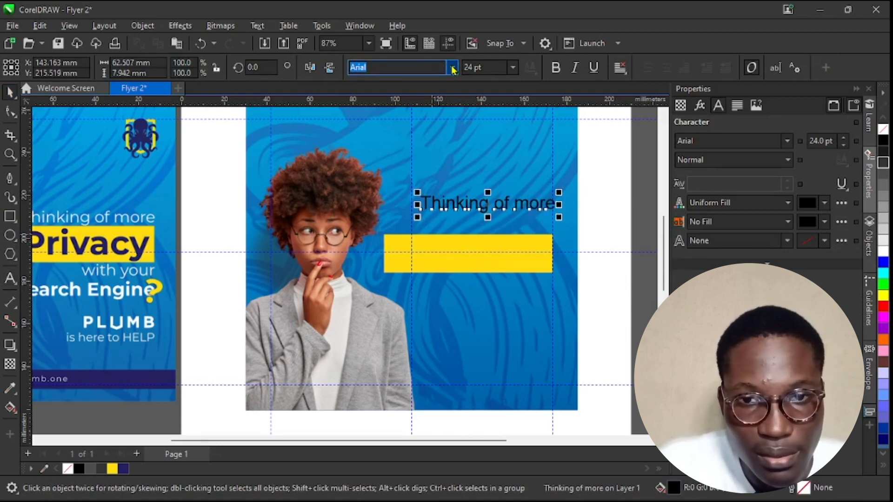
{"action": "left_click", "coordinate": [452, 68]}
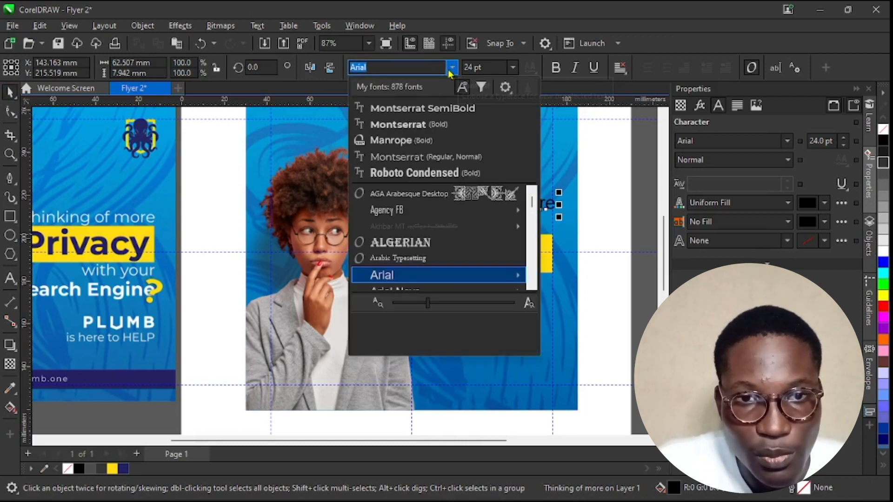
{"action": "left_click", "coordinate": [428, 157]}
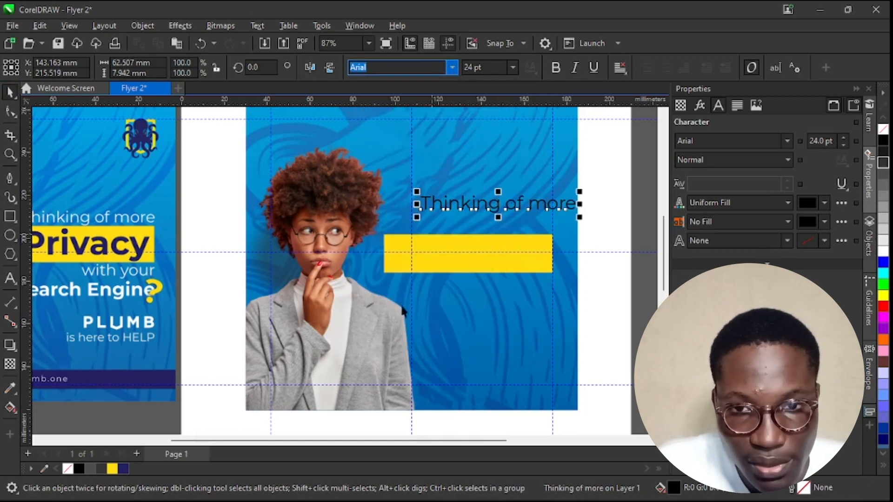
{"action": "left_click", "coordinate": [883, 251]}
Step: Place a copy of the "Thinking of more" line on the yellow bar and change its text to "Privacy"
{"action": "left_click_drag", "start_coordinate": [498, 205], "coordinate": [461, 267]}
{"action": "scroll", "coordinate": [474, 241], "scroll_direction": "up", "scroll_amount": 1}
{"action": "key", "text": "F8"}
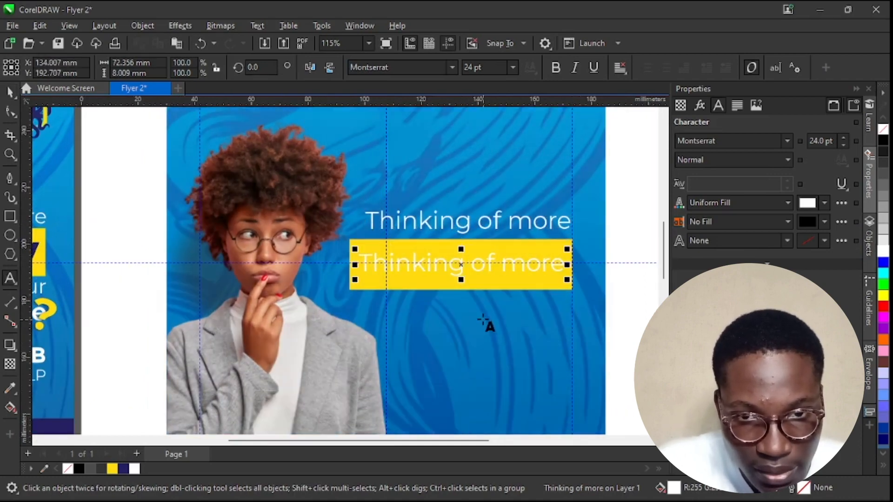
{"action": "key", "text": "ctrl+a"}
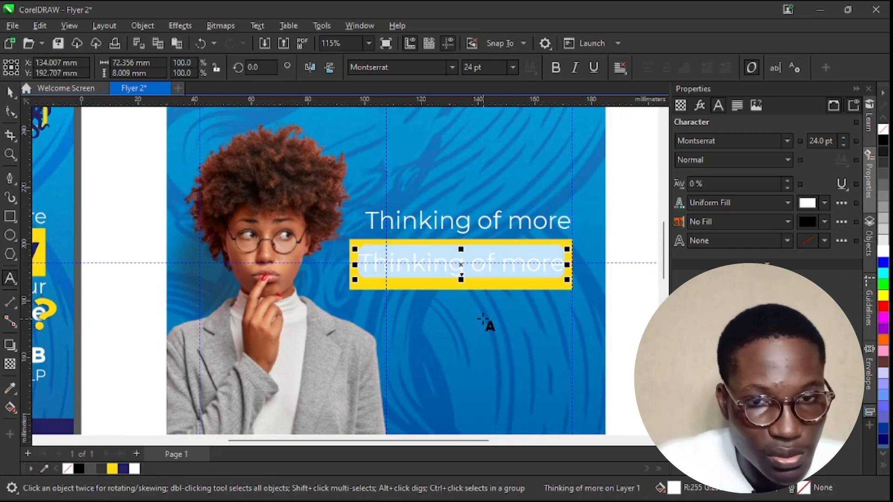
{"action": "type", "text": "Privacu"}
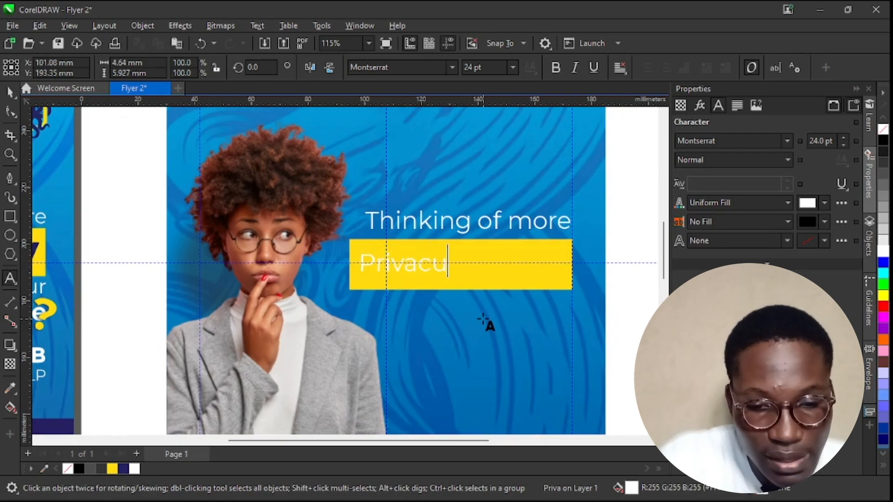
{"action": "key", "text": "BackSpace"}
{"action": "type", "text": "y"}
Step: Enlarge the word "Privacy" to about 44.7 pt and centre it on the yellow bar
{"action": "left_click", "coordinate": [10, 92]}
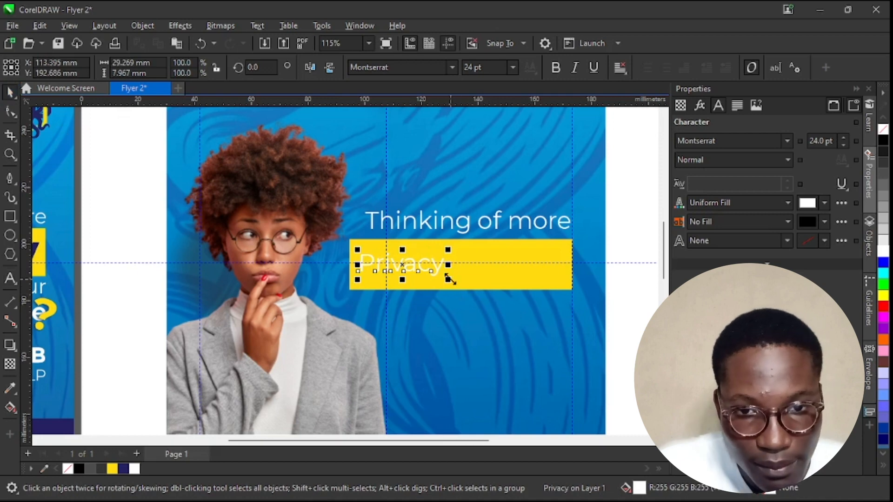
{"action": "left_click_drag", "start_coordinate": [517, 295], "coordinate": [519, 295]}
{"action": "left_click_drag", "start_coordinate": [442, 272], "coordinate": [466, 279]}
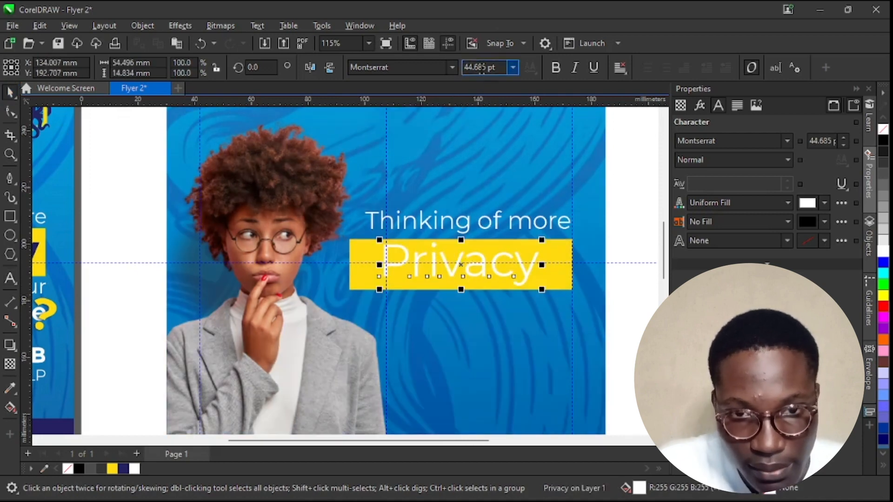
Step: Set "Privacy" in Montserrat Bold, colour it with the sampled dark blue and centre it on the yellow bar again
{"action": "left_click", "coordinate": [452, 68]}
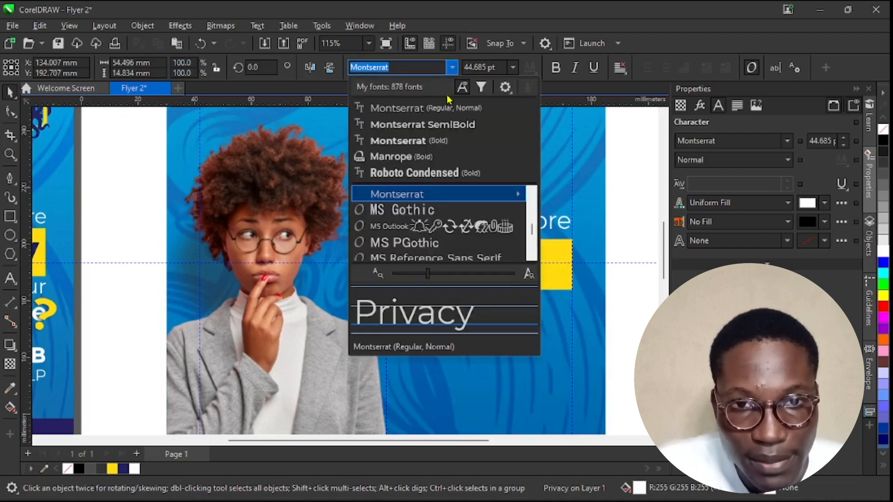
{"action": "left_click", "coordinate": [437, 141]}
{"action": "left_click", "coordinate": [447, 259]}
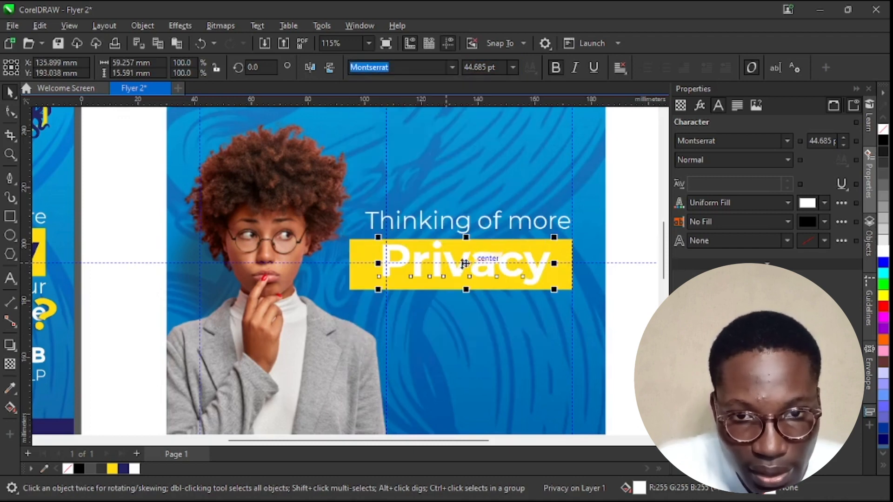
{"action": "left_click", "coordinate": [123, 469]}
{"action": "left_click_drag", "start_coordinate": [470, 268], "coordinate": [463, 266]}
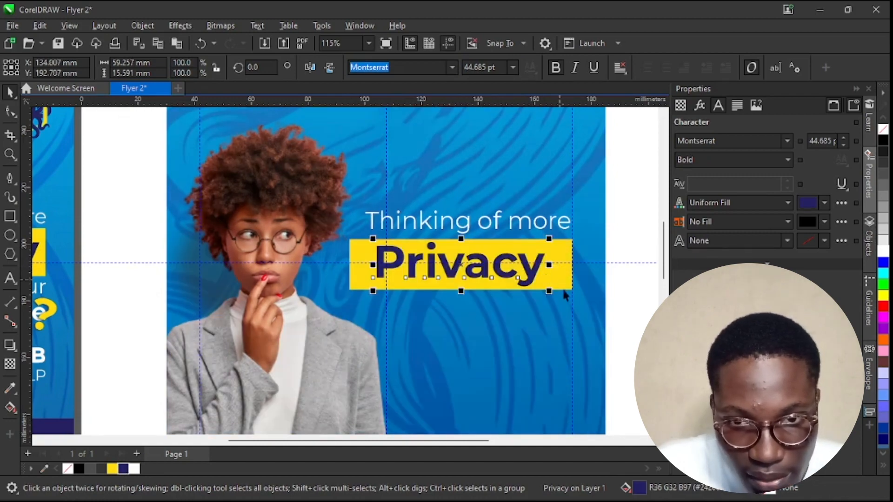
Step: Shift "Privacy" toward the right end of the yellow bar, to about X 141.4 mm
{"action": "scroll", "coordinate": [566, 291], "scroll_direction": "down", "scroll_amount": 1}
{"action": "scroll", "coordinate": [567, 291], "scroll_direction": "down", "scroll_amount": 1}
{"action": "scroll", "coordinate": [561, 291], "scroll_direction": "up", "scroll_amount": 2}
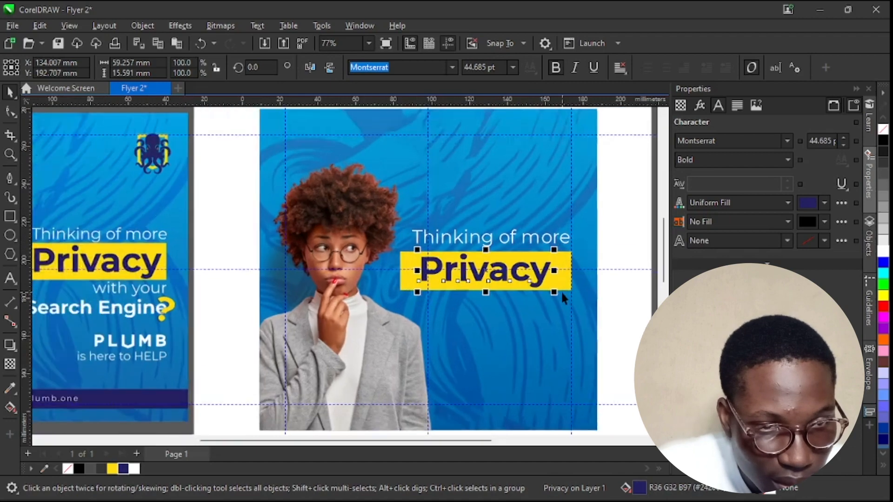
{"action": "left_click_drag", "start_coordinate": [461, 264], "coordinate": [484, 271]}
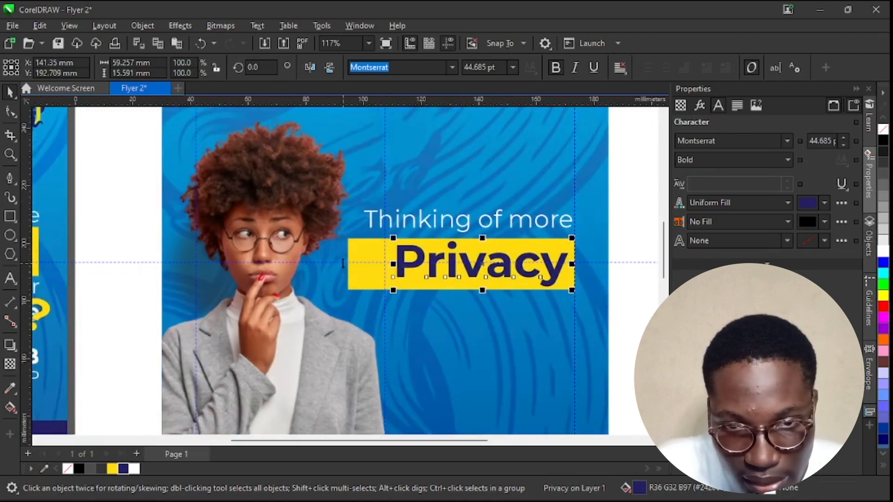
Step: Shorten the yellow bar from its left end to a width of about 73.8 mm
{"action": "left_click", "coordinate": [351, 264]}
{"action": "left_click_drag", "start_coordinate": [348, 264], "coordinate": [362, 264]}
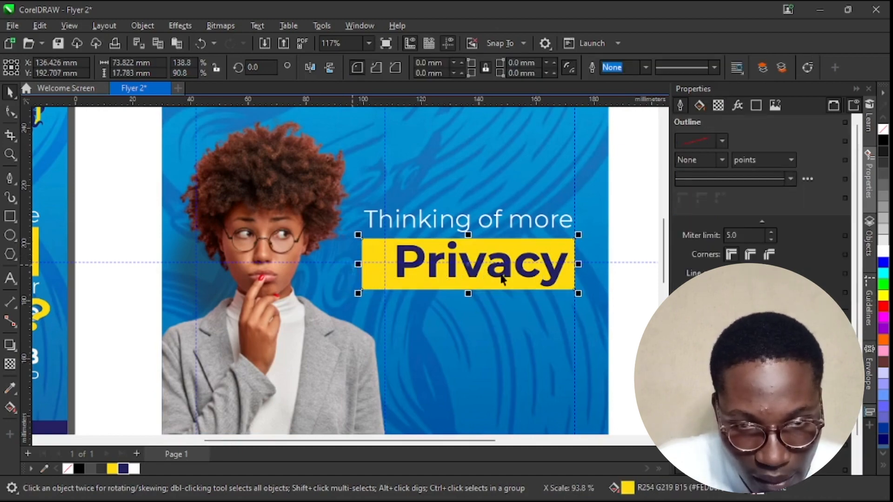
{"action": "scroll", "coordinate": [500, 278], "scroll_direction": "down", "scroll_amount": 2}
{"action": "scroll", "coordinate": [498, 277], "scroll_direction": "up", "scroll_amount": 1}
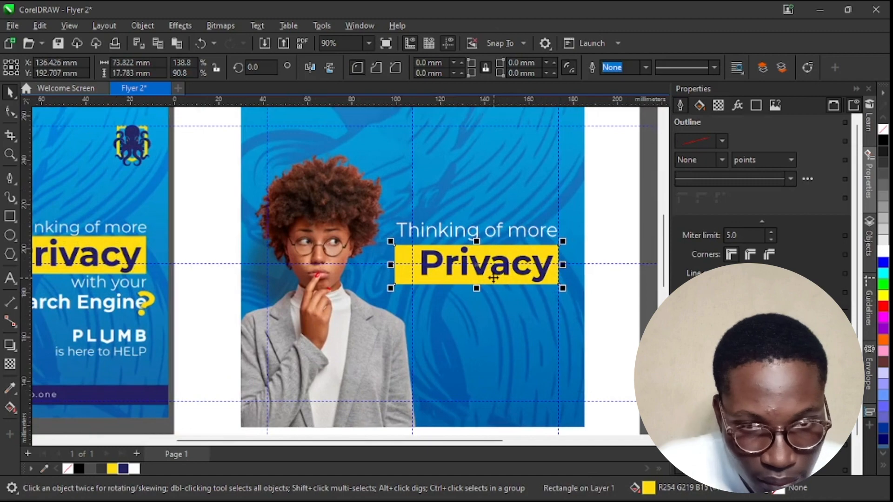
Step: Scale "Thinking of more" down to about 22.6 pt and shorten the yellow bar from its left end to about 65.7 mm wide
{"action": "scroll", "coordinate": [493, 278], "scroll_direction": "down", "scroll_amount": 1}
{"action": "scroll", "coordinate": [475, 242], "scroll_direction": "up", "scroll_amount": 1}
{"action": "left_click", "coordinate": [474, 239]}
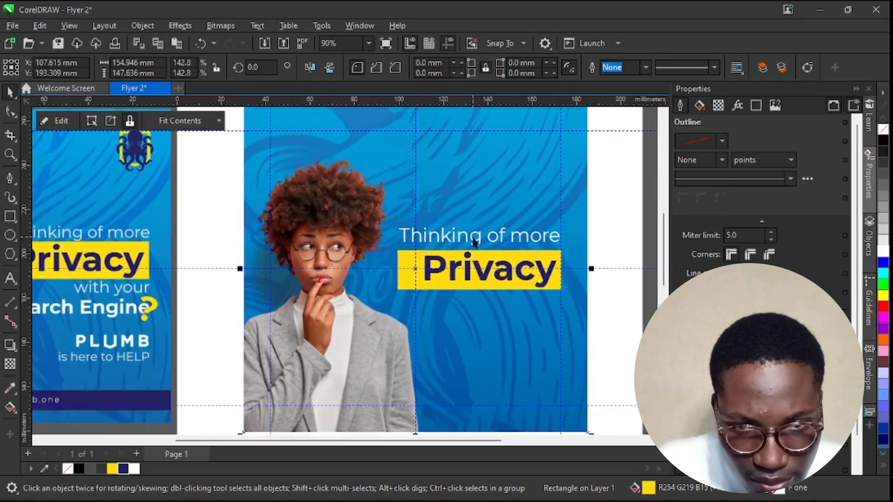
{"action": "left_click", "coordinate": [473, 239]}
{"action": "left_click_drag", "start_coordinate": [395, 226], "coordinate": [404, 227]}
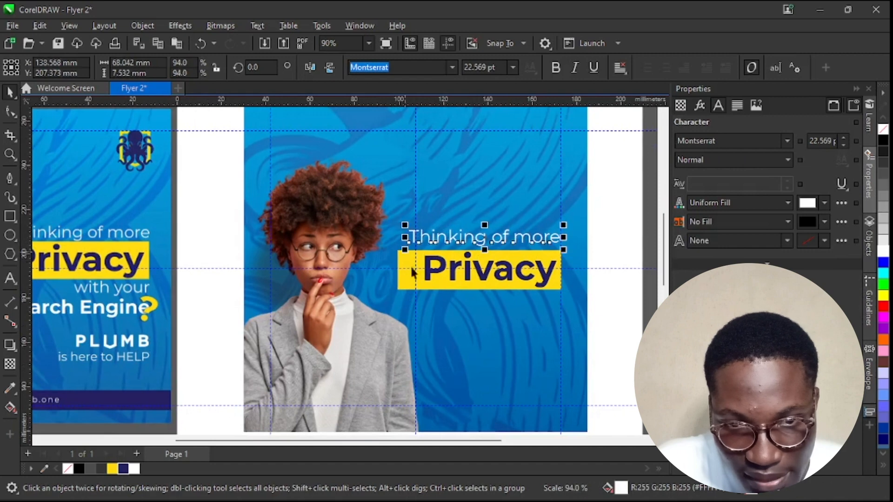
{"action": "left_click", "coordinate": [411, 269]}
{"action": "left_click_drag", "start_coordinate": [408, 266], "coordinate": [406, 270]}
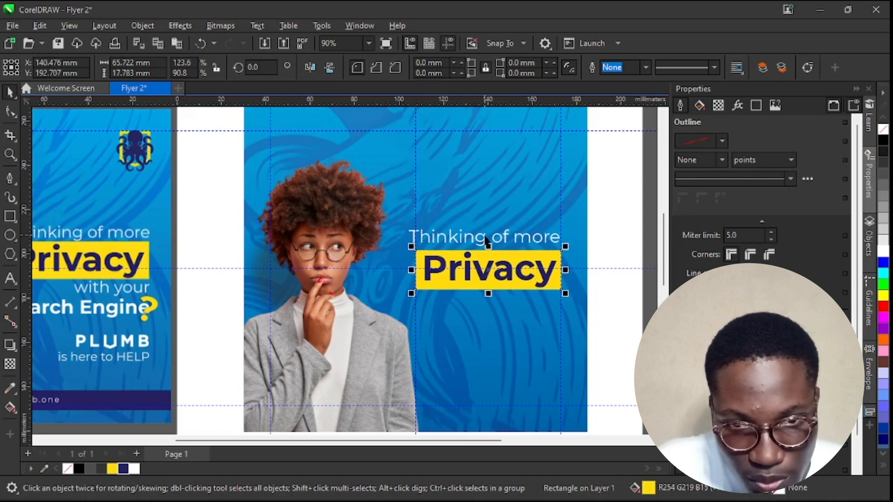
Step: Reduce "Thinking of more" further to about 20.3 pt, keeping its right end aligned with the yellow bar
{"action": "scroll", "coordinate": [486, 237], "scroll_direction": "up", "scroll_amount": 1}
{"action": "left_click", "coordinate": [399, 235]}
{"action": "left_click_drag", "start_coordinate": [393, 224], "coordinate": [412, 227]}
{"action": "scroll", "coordinate": [575, 290], "scroll_direction": "down", "scroll_amount": 2}
{"action": "left_click", "coordinate": [576, 290]}
{"action": "scroll", "coordinate": [438, 293], "scroll_direction": "up", "scroll_amount": 1}
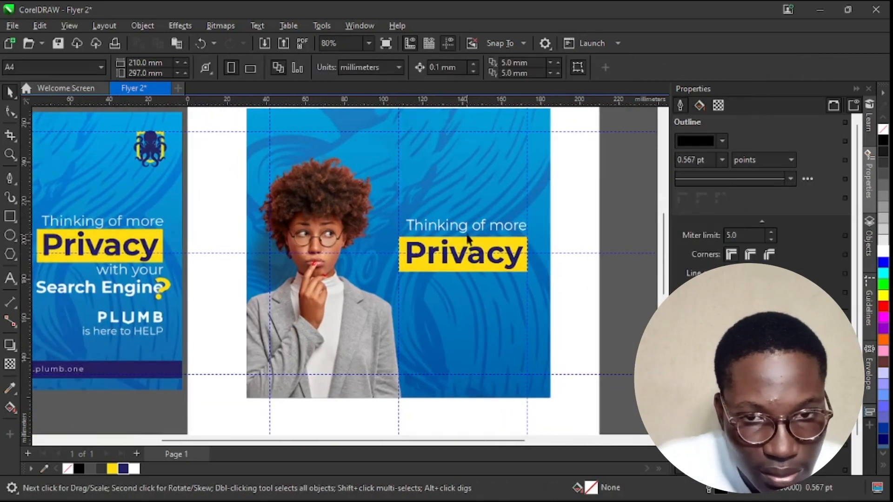
Step: Duplicate "Thinking of more" below the yellow bar and replace the copy's text with "with your" and "search engine" on two lines
{"action": "left_click_drag", "start_coordinate": [467, 232], "coordinate": [469, 290]}
{"action": "left_click", "coordinate": [470, 290]}
{"action": "double_click", "coordinate": [470, 293]}
{"action": "key", "text": "ctrl+a"}
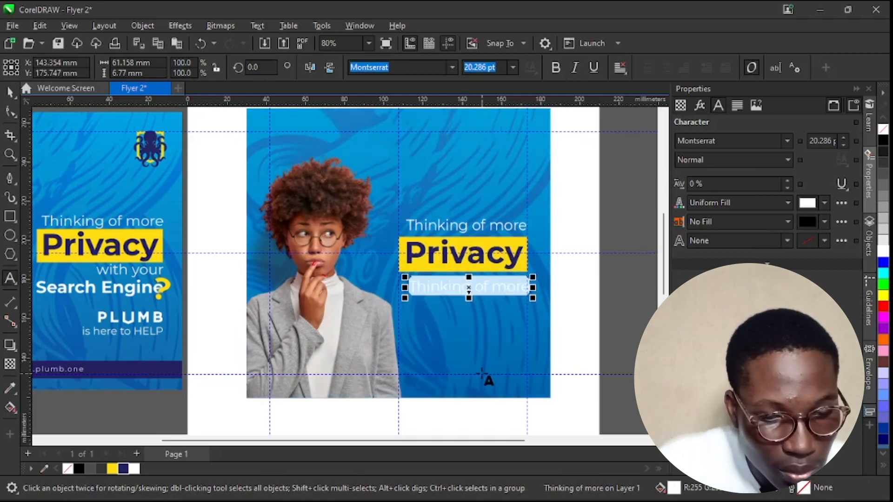
{"action": "type", "text": "with yo"}
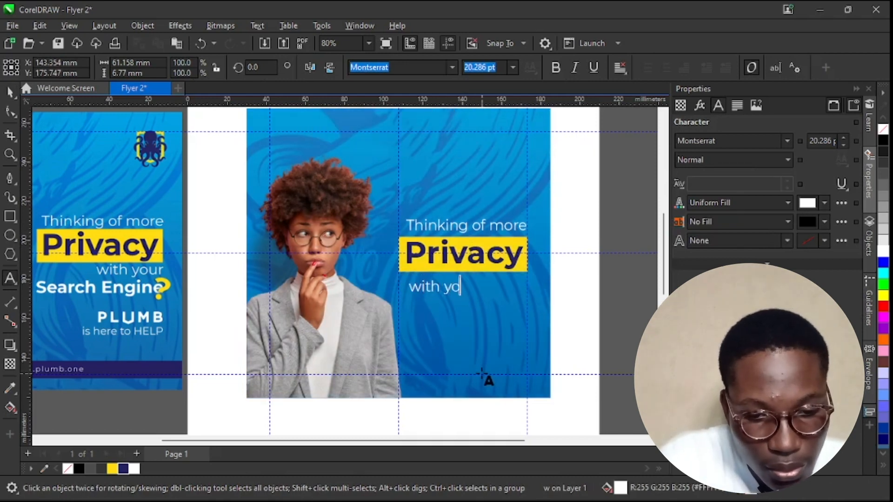
{"action": "type", "text": "ur"}
{"action": "key", "text": "Return"}
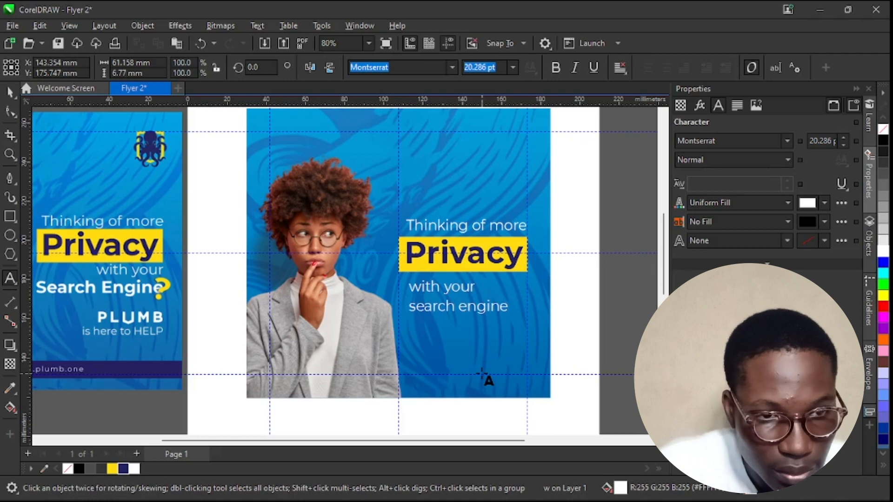
{"action": "left_click", "coordinate": [10, 92]}
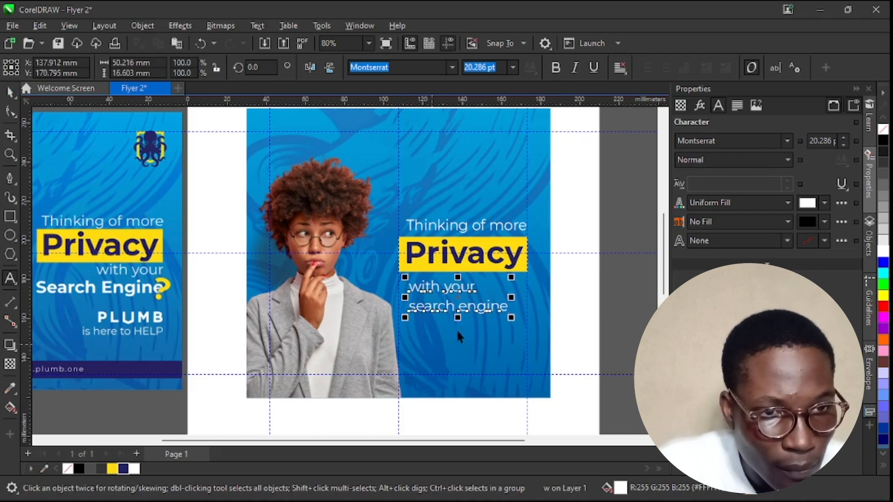
Step: Break the two-line text into separate lines and align "with your" under the right end of the yellow bar
{"action": "scroll", "coordinate": [467, 310], "scroll_direction": "up", "scroll_amount": 1}
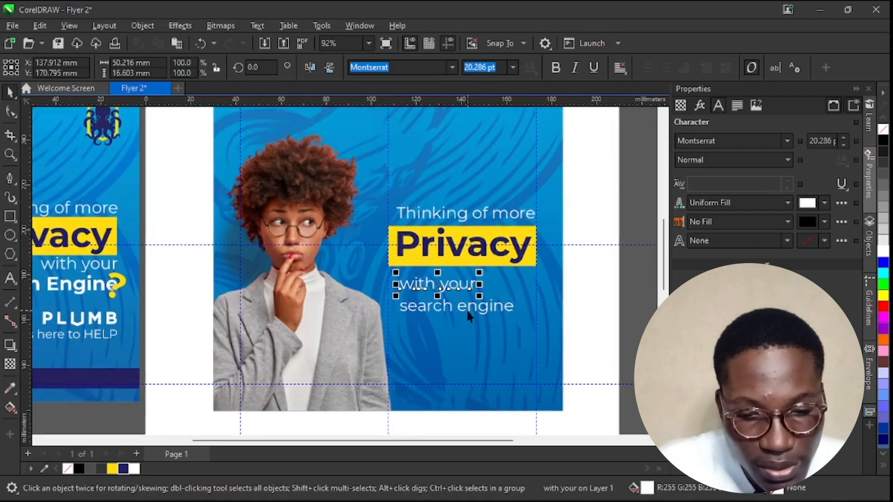
{"action": "key", "text": "ctrl+k"}
{"action": "left_click_drag", "start_coordinate": [440, 287], "coordinate": [497, 280]}
Step: Change "search engine" to sentence case and capitalise the second word so the line reads "Search Engine"
{"action": "left_click", "coordinate": [483, 316]}
{"action": "scroll", "coordinate": [475, 314], "scroll_direction": "down", "scroll_amount": 1}
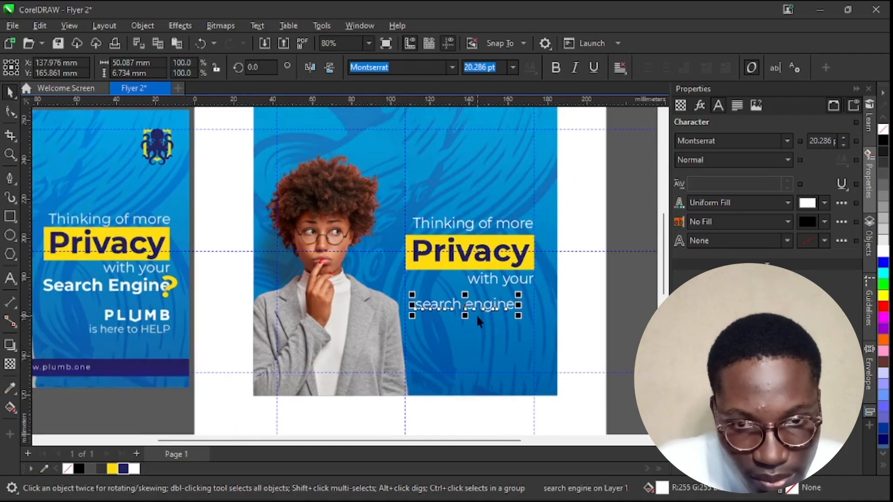
{"action": "scroll", "coordinate": [475, 314], "scroll_direction": "up", "scroll_amount": 1}
{"action": "left_click", "coordinate": [257, 26]}
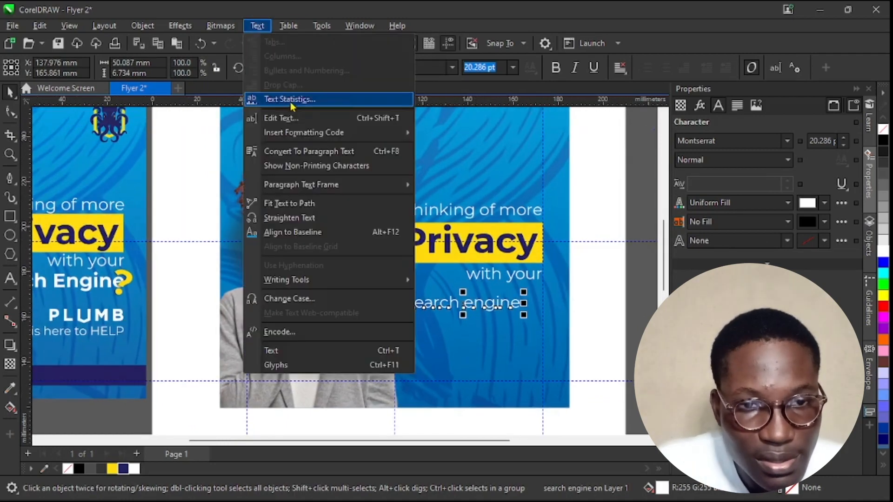
{"action": "left_click", "coordinate": [320, 242]}
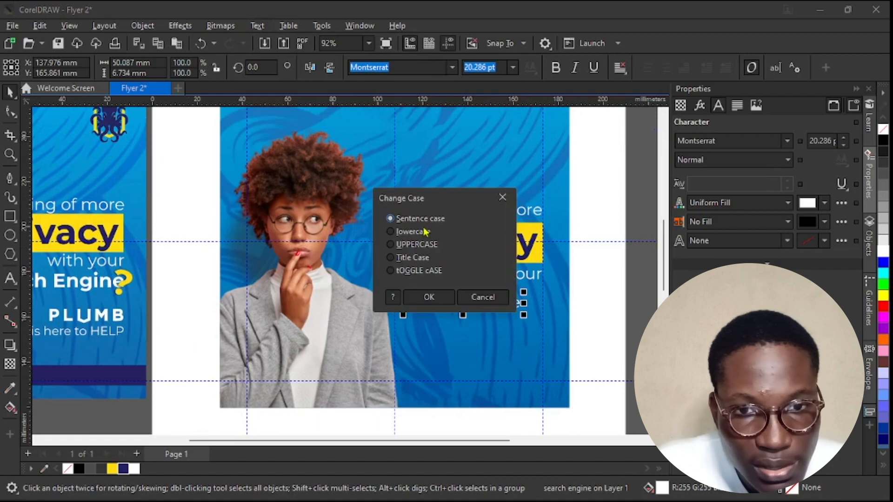
{"action": "left_click", "coordinate": [429, 297]}
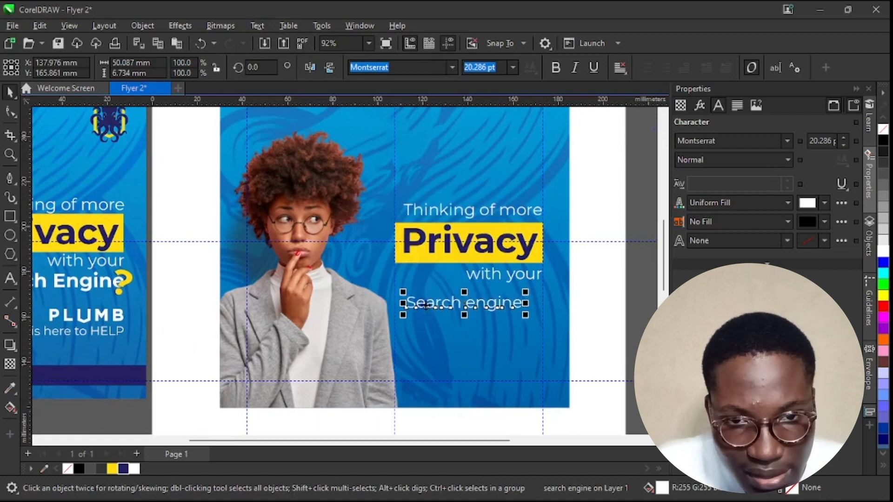
{"action": "scroll", "coordinate": [471, 317], "scroll_direction": "up", "scroll_amount": 3}
{"action": "double_click", "coordinate": [472, 307]}
{"action": "left_click_drag", "start_coordinate": [479, 304], "coordinate": [465, 308]}
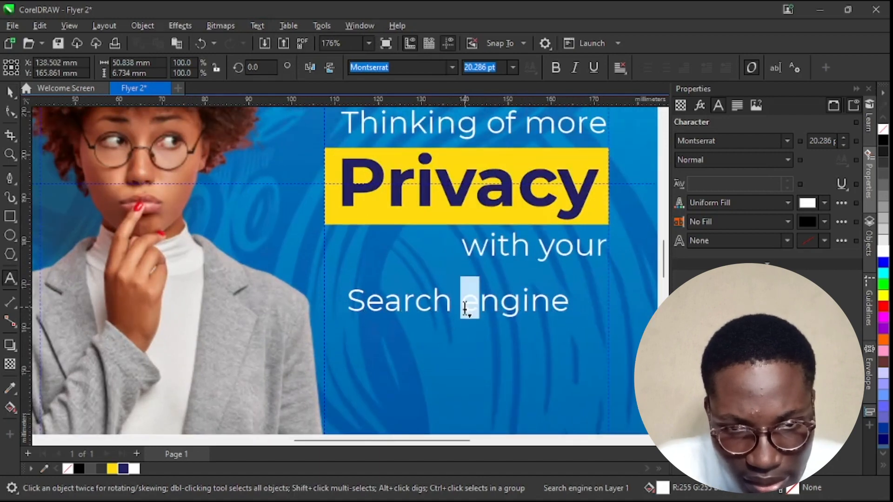
{"action": "type", "text": "E"}
{"action": "key", "text": "ctrl+space"}
Step: Set "Search Engine" in Montserrat SemiBold, enlarge it to about 22.9 pt and place it directly beneath "with your"
{"action": "left_click", "coordinate": [451, 68]}
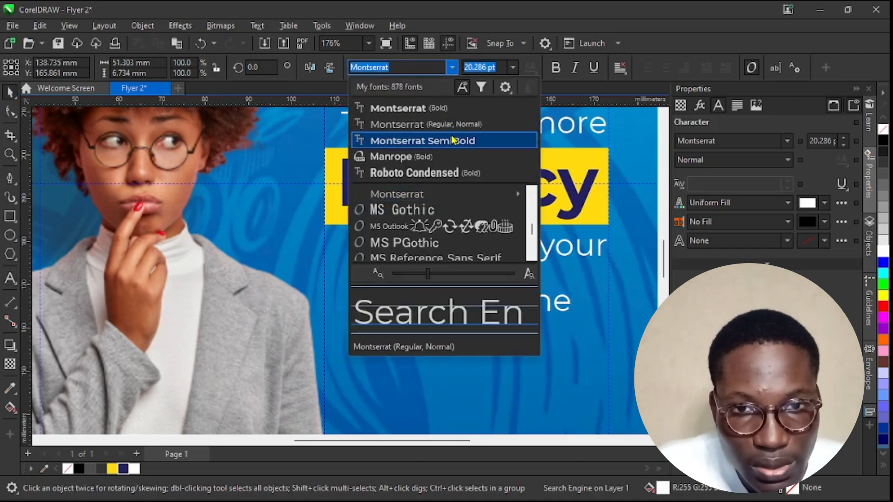
{"action": "left_click", "coordinate": [454, 141]}
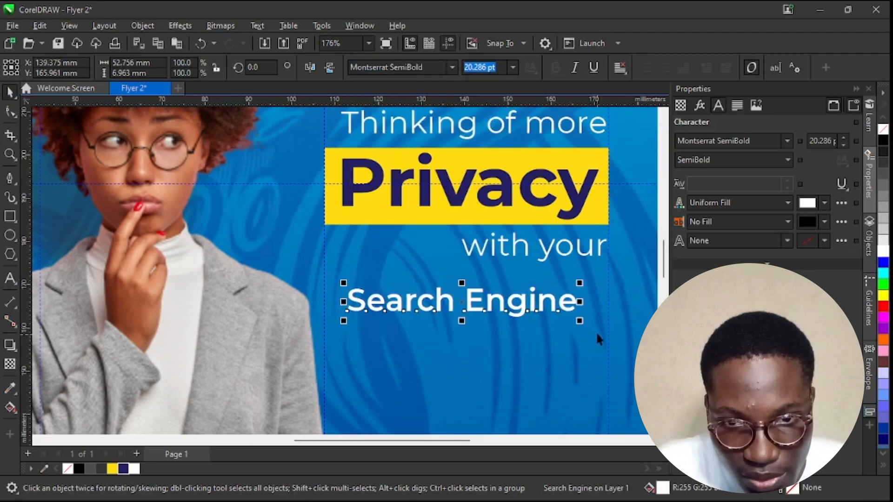
{"action": "left_click_drag", "start_coordinate": [581, 321], "coordinate": [609, 324]}
{"action": "left_click_drag", "start_coordinate": [479, 303], "coordinate": [481, 286]}
Step: Draw a rectangle about 154.9 by 11.3 mm across the flyer's lower part, fill it dark blue and remove its outline
{"action": "scroll", "coordinate": [481, 286], "scroll_direction": "down", "scroll_amount": 4}
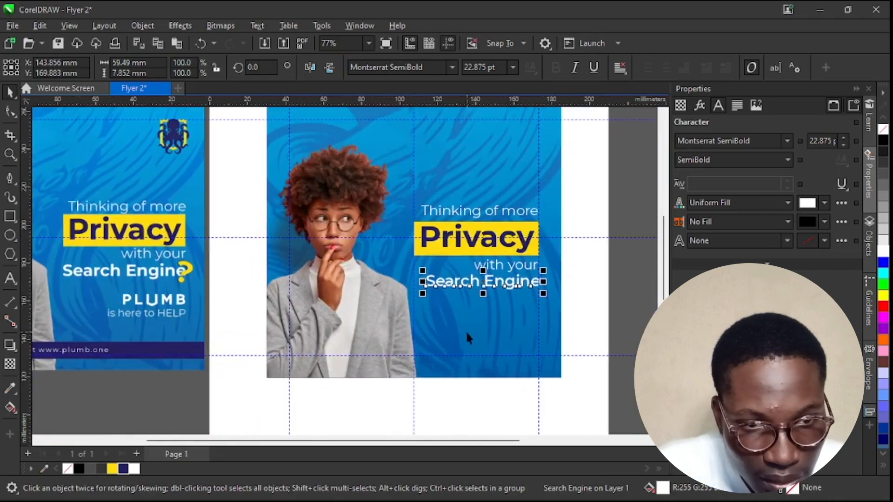
{"action": "scroll", "coordinate": [465, 321], "scroll_direction": "down", "scroll_amount": 2}
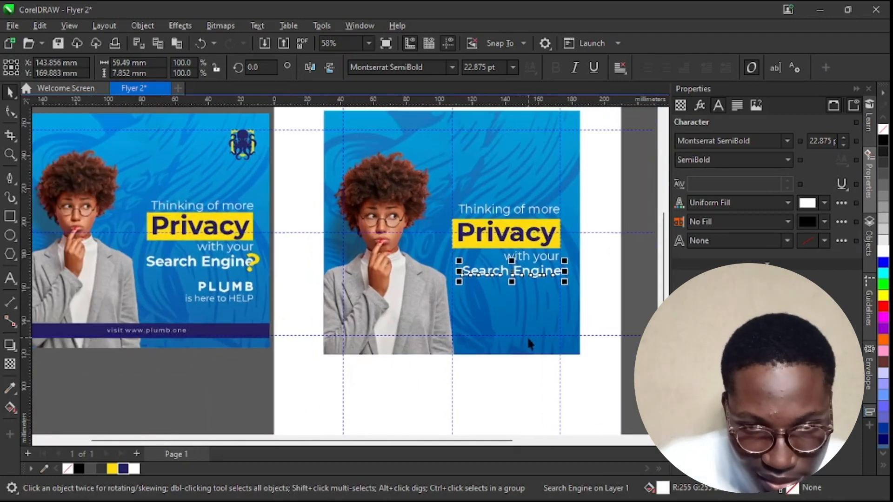
{"action": "scroll", "coordinate": [519, 315], "scroll_direction": "down", "scroll_amount": 1}
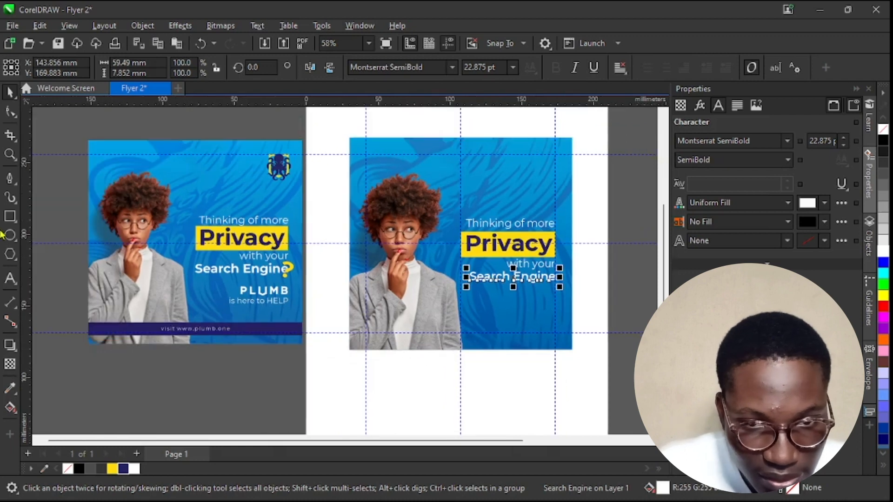
{"action": "left_click", "coordinate": [9, 216]}
{"action": "left_click_drag", "start_coordinate": [350, 318], "coordinate": [576, 337]}
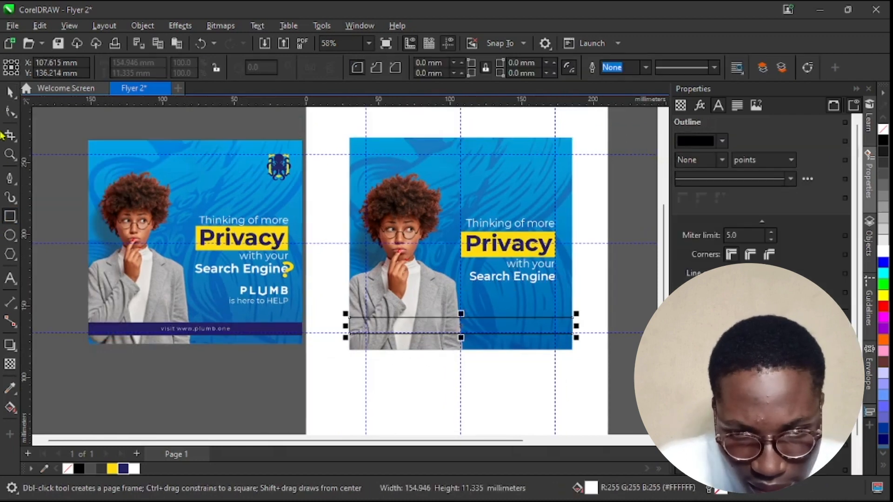
{"action": "left_click", "coordinate": [10, 93]}
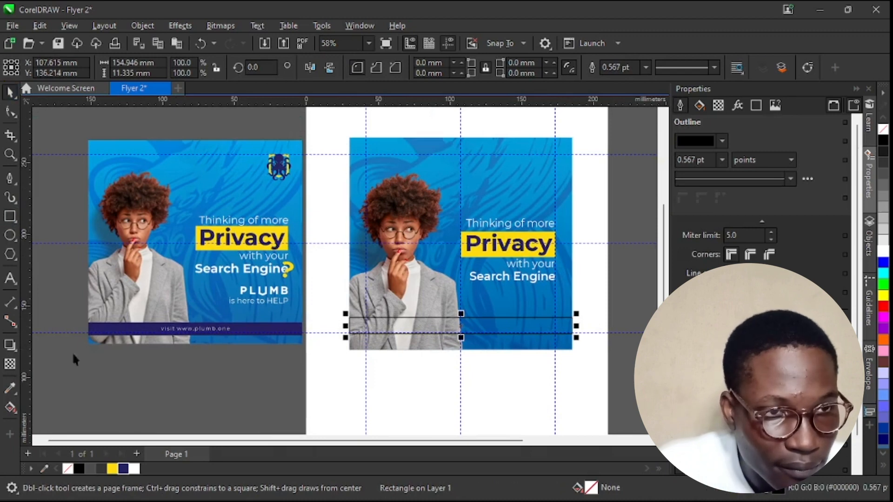
{"action": "left_click", "coordinate": [123, 468]}
{"action": "right_click", "coordinate": [68, 469]}
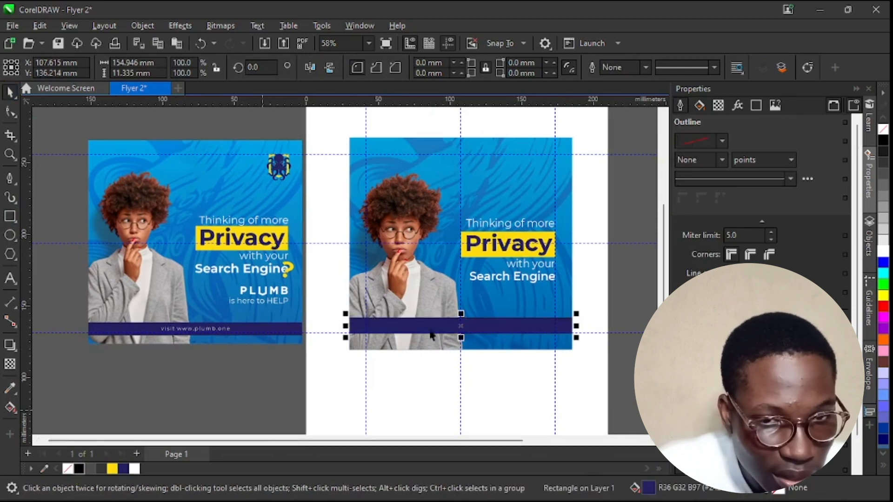
Step: Widen the dark blue bar from both ends to about 176.5 mm and PowerClip it inside the flyer background
{"action": "scroll", "coordinate": [501, 314], "scroll_direction": "up", "scroll_amount": 2}
{"action": "left_click_drag", "start_coordinate": [596, 333], "coordinate": [621, 333]}
{"action": "right_click", "coordinate": [568, 331]}
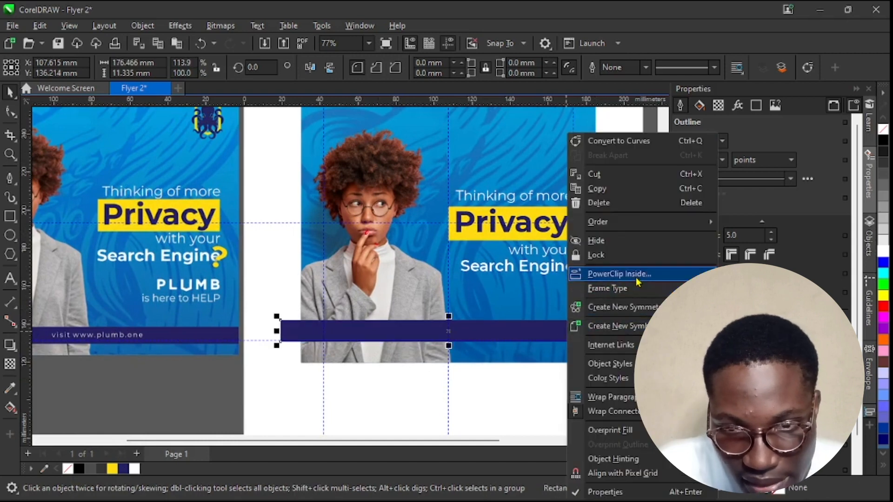
{"action": "left_click", "coordinate": [619, 274]}
{"action": "left_click", "coordinate": [494, 303]}
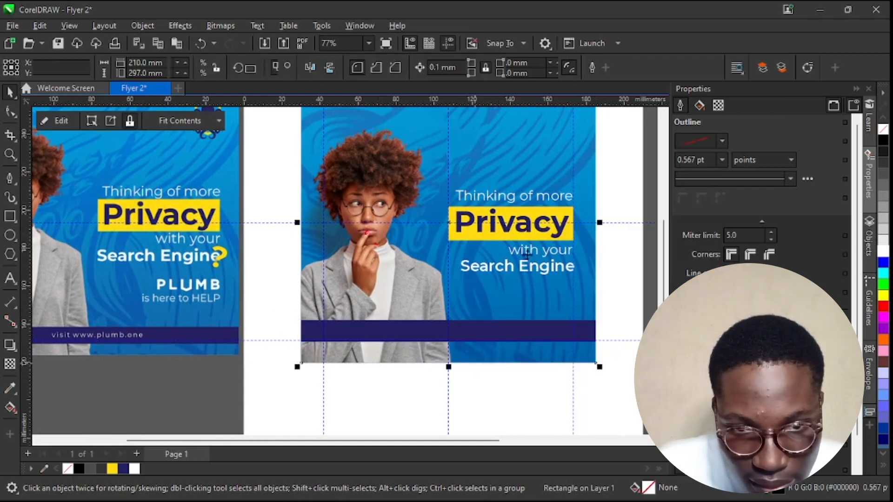
{"action": "scroll", "coordinate": [532, 253], "scroll_direction": "up", "scroll_amount": 1}
{"action": "left_click", "coordinate": [524, 252]}
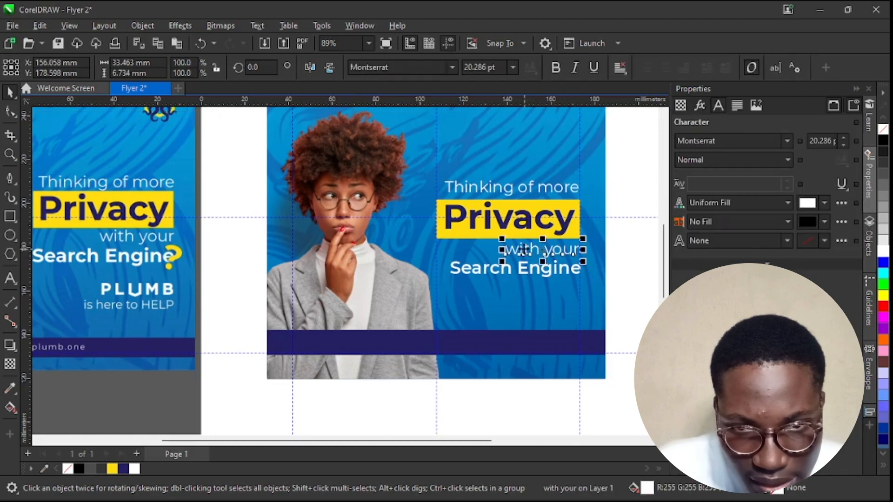
{"action": "key", "text": "ctrl+d"}
{"action": "left_click_drag", "start_coordinate": [552, 242], "coordinate": [422, 338]}
{"action": "left_click", "coordinate": [422, 338]}
{"action": "key", "text": "F8"}
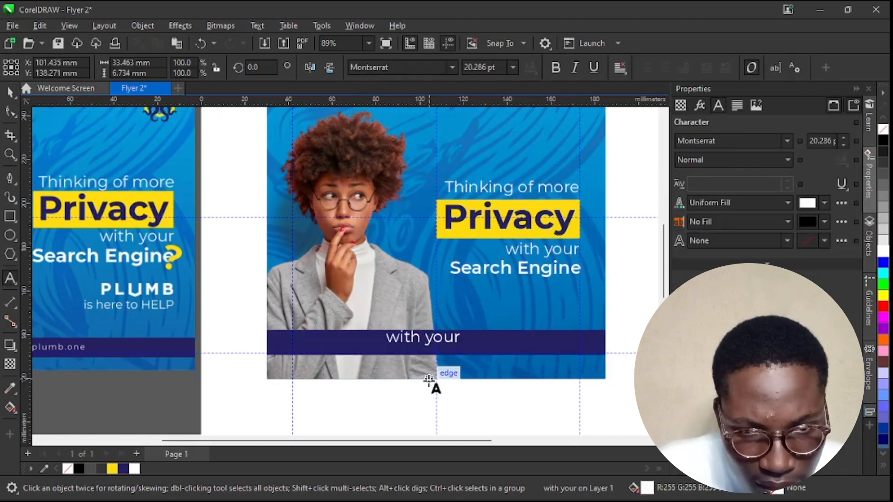
{"action": "key", "text": "ctrl+a"}
{"action": "type", "text": "ww"}
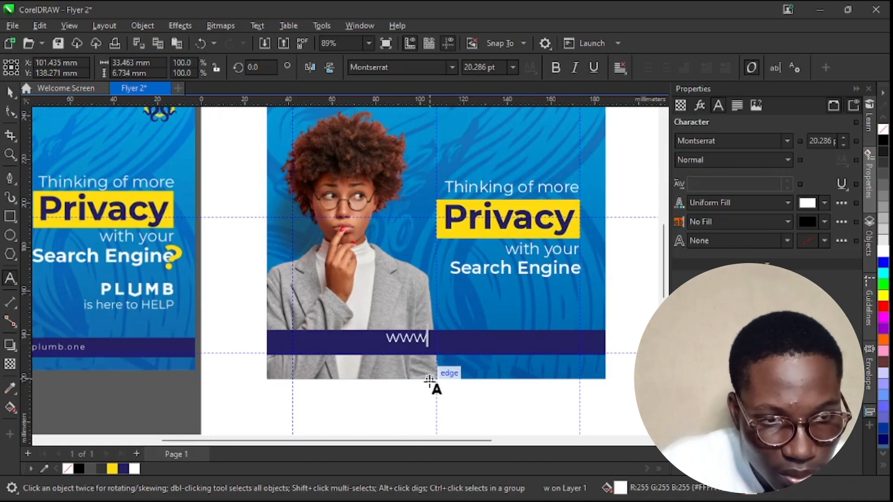
{"action": "type", "text": "w.plumb.one"}
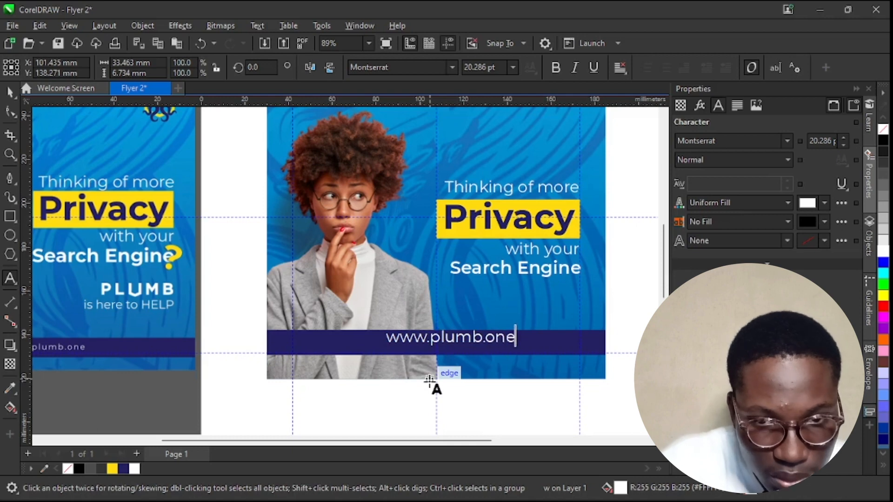
{"action": "left_click", "coordinate": [10, 92]}
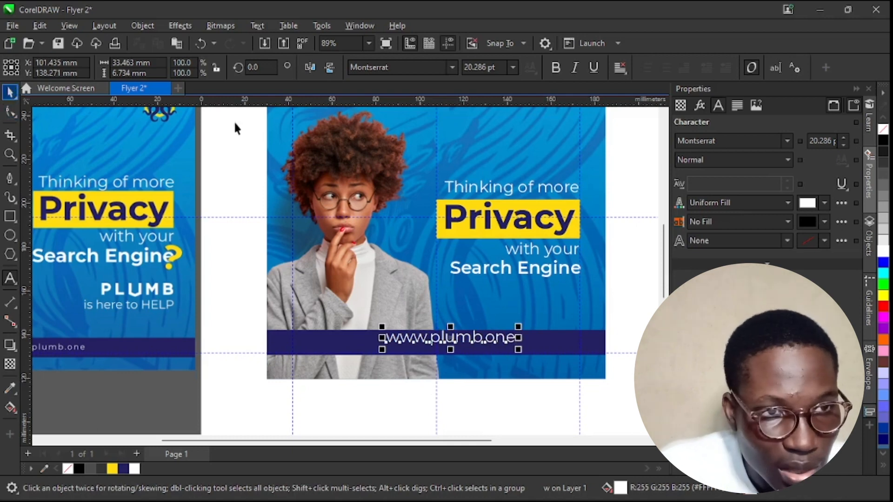
{"action": "left_click", "coordinate": [512, 68]}
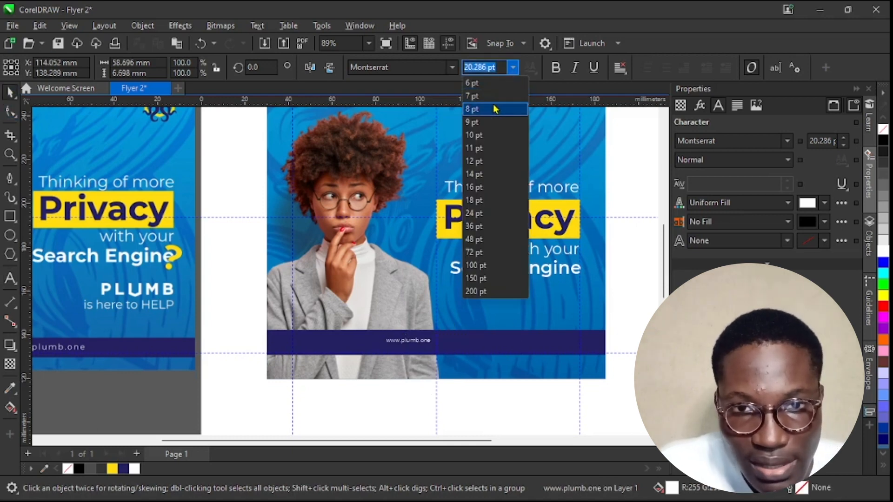
{"action": "left_click", "coordinate": [492, 140]}
{"action": "scroll", "coordinate": [420, 352], "scroll_direction": "up", "scroll_amount": 1}
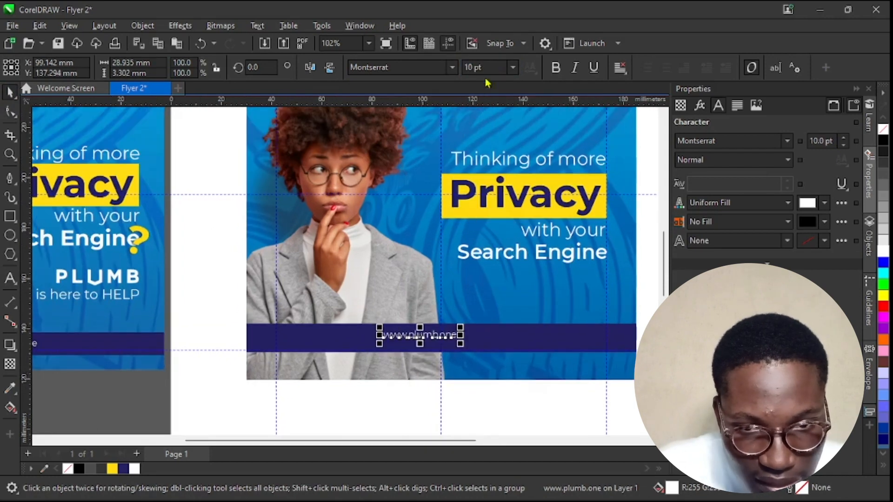
{"action": "left_click", "coordinate": [513, 68]}
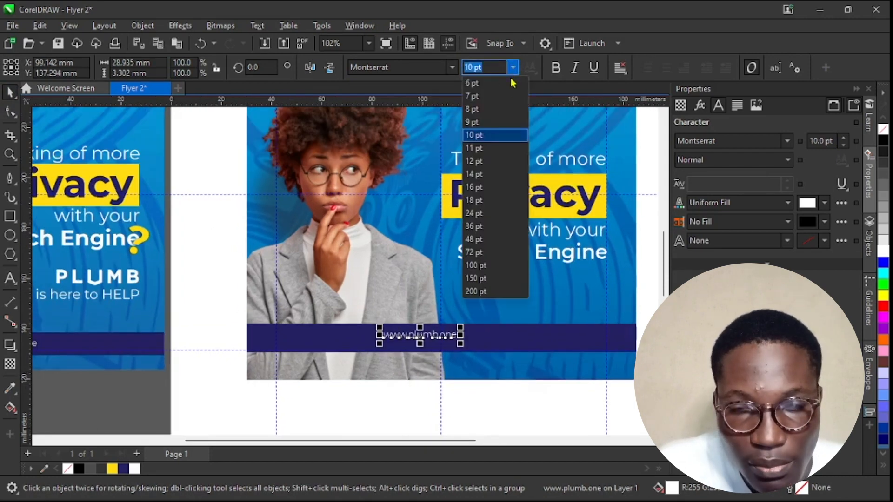
{"action": "left_click", "coordinate": [492, 148]}
{"action": "scroll", "coordinate": [447, 347], "scroll_direction": "up", "scroll_amount": 3}
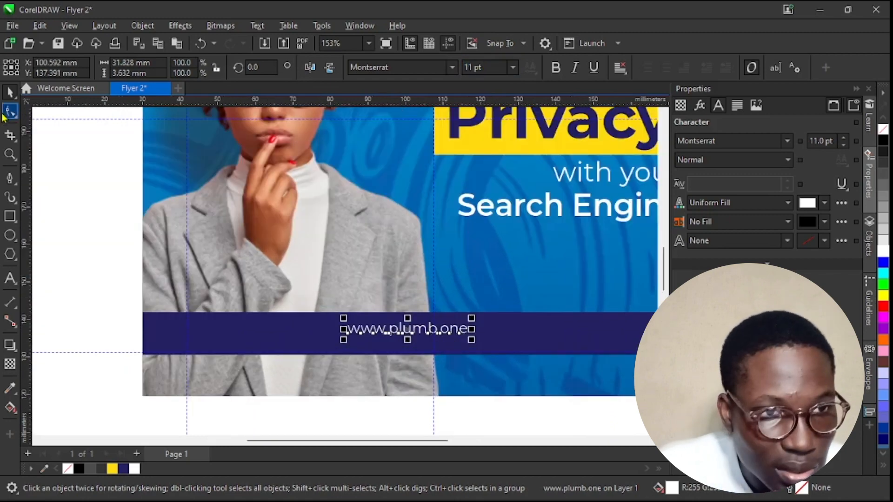
{"action": "left_click", "coordinate": [4, 114]}
{"action": "left_click_drag", "start_coordinate": [473, 341], "coordinate": [544, 349]}
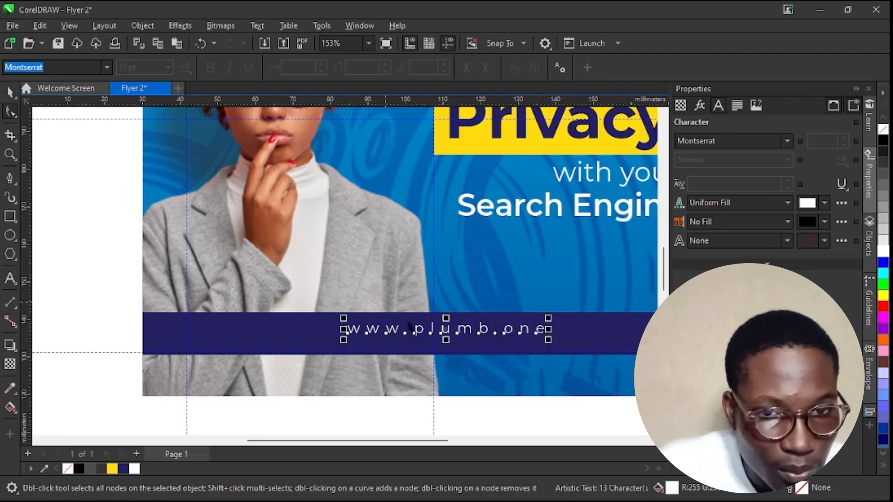
{"action": "key", "text": "space"}
{"action": "scroll", "coordinate": [438, 327], "scroll_direction": "up", "scroll_amount": 4}
{"action": "left_click_drag", "start_coordinate": [438, 327], "coordinate": [429, 343]}
{"action": "scroll", "coordinate": [429, 344], "scroll_direction": "down", "scroll_amount": 4}
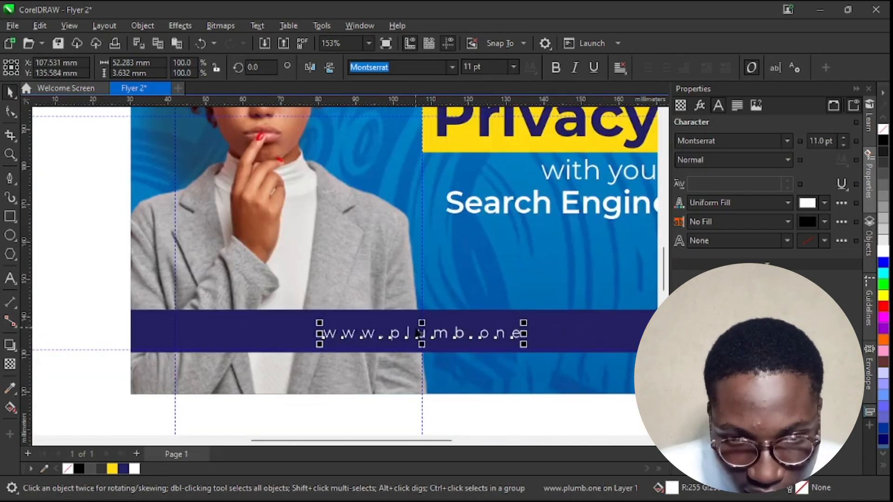
Step: Compare the new flyer with the reference design and examine the PLUMB wordmark below its headline
{"action": "scroll", "coordinate": [417, 333], "scroll_direction": "down", "scroll_amount": 3}
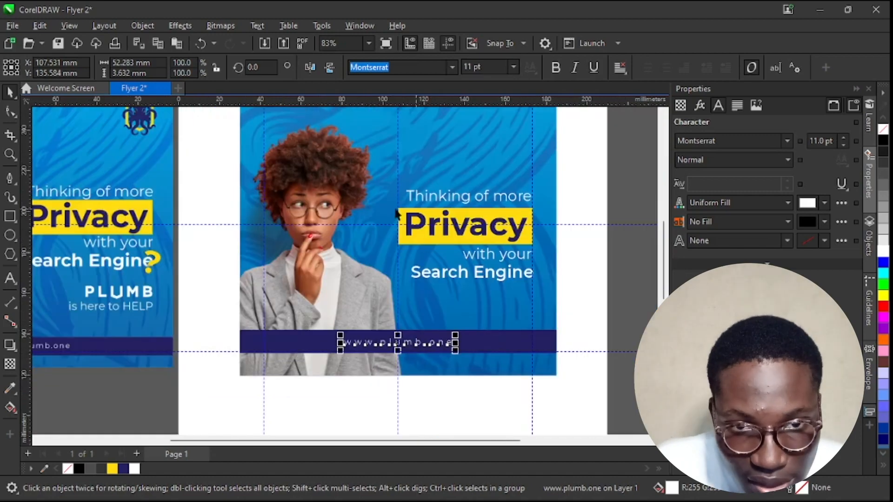
{"action": "scroll", "coordinate": [395, 210], "scroll_direction": "up", "scroll_amount": 4}
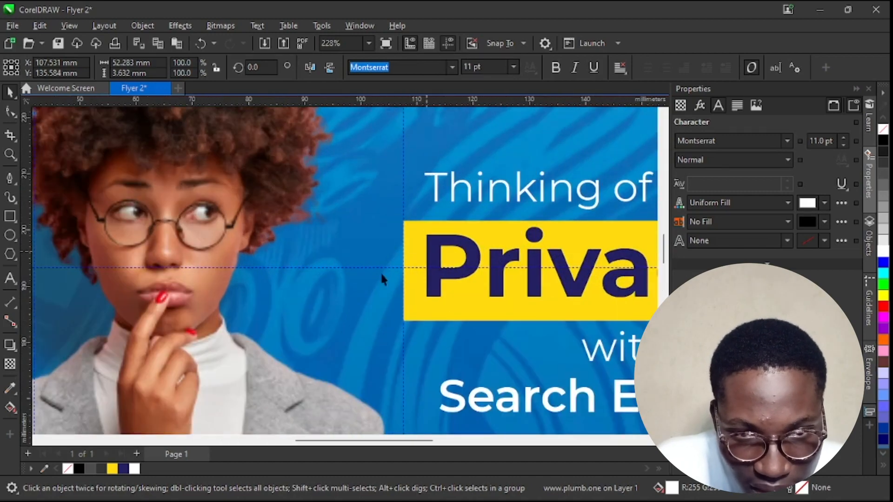
{"action": "scroll", "coordinate": [360, 241], "scroll_direction": "down", "scroll_amount": 4}
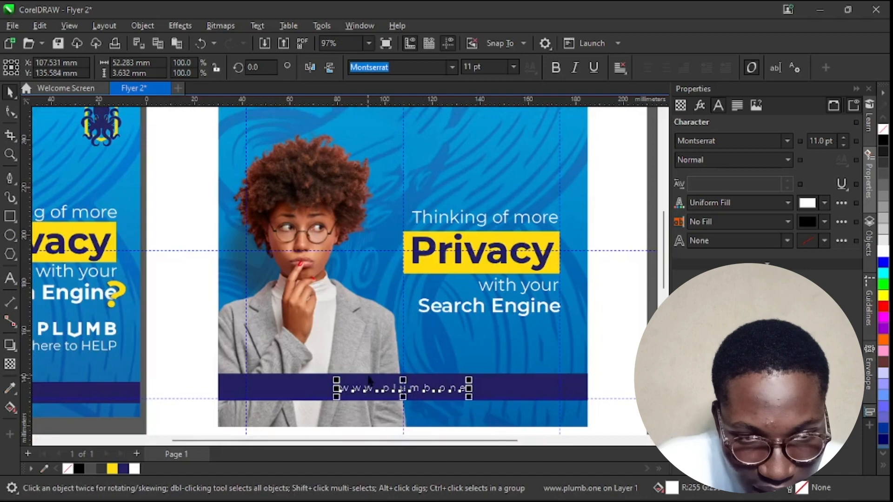
{"action": "scroll", "coordinate": [509, 171], "scroll_direction": "down", "scroll_amount": 1}
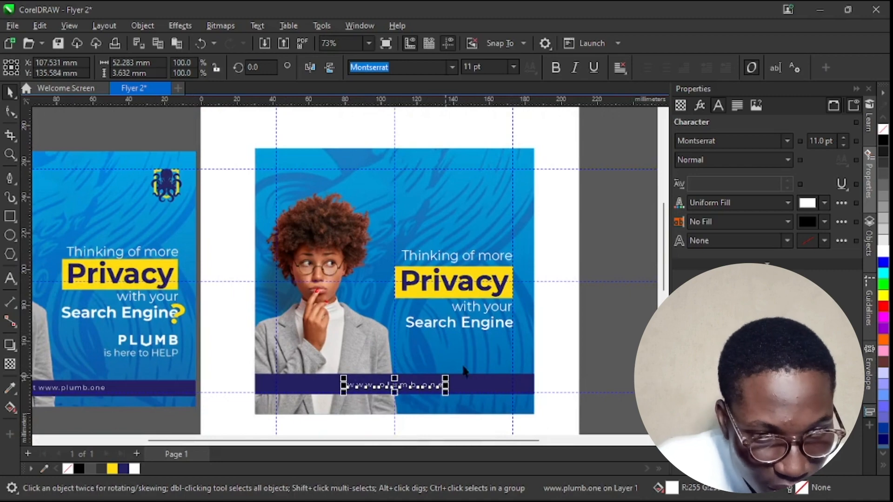
{"action": "scroll", "coordinate": [502, 370], "scroll_direction": "up", "scroll_amount": 1}
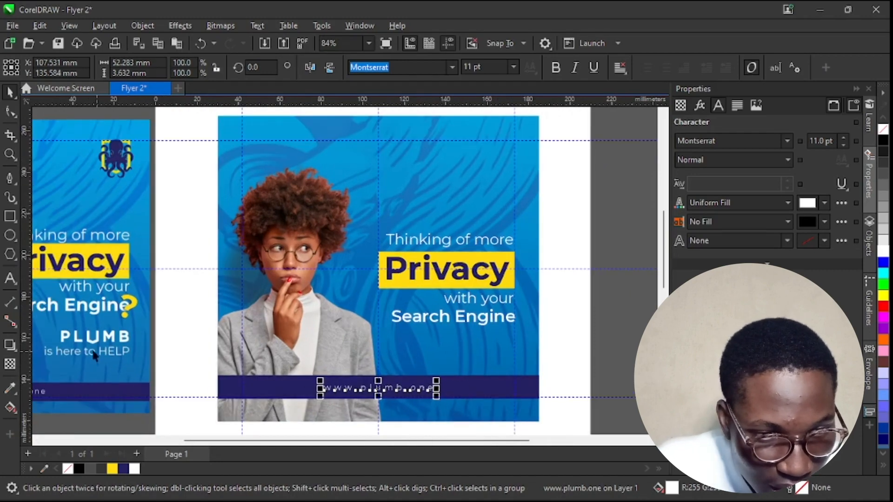
{"action": "scroll", "coordinate": [75, 348], "scroll_direction": "up", "scroll_amount": 4}
{"action": "scroll", "coordinate": [141, 344], "scroll_direction": "down", "scroll_amount": 4}
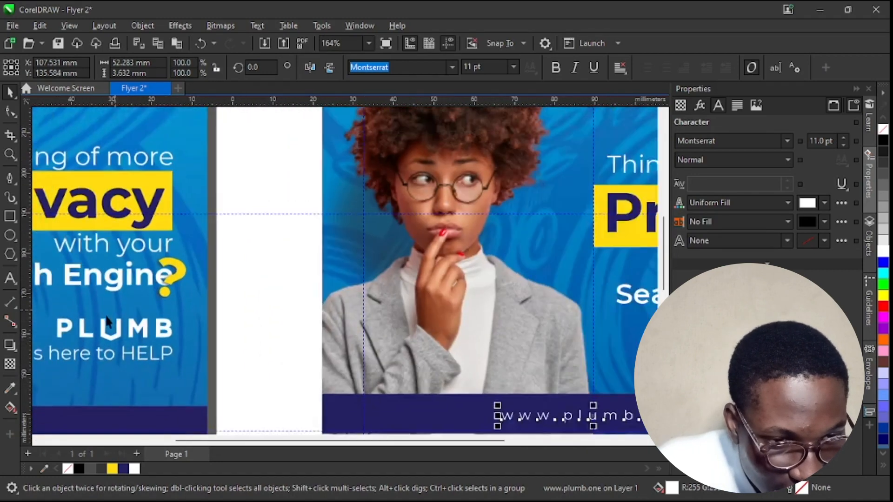
Step: Duplicate "Search Engine" directly below itself and replace the copy's text with "PLUMB"
{"action": "scroll", "coordinate": [472, 314], "scroll_direction": "up", "scroll_amount": 3}
{"action": "left_click", "coordinate": [465, 305]}
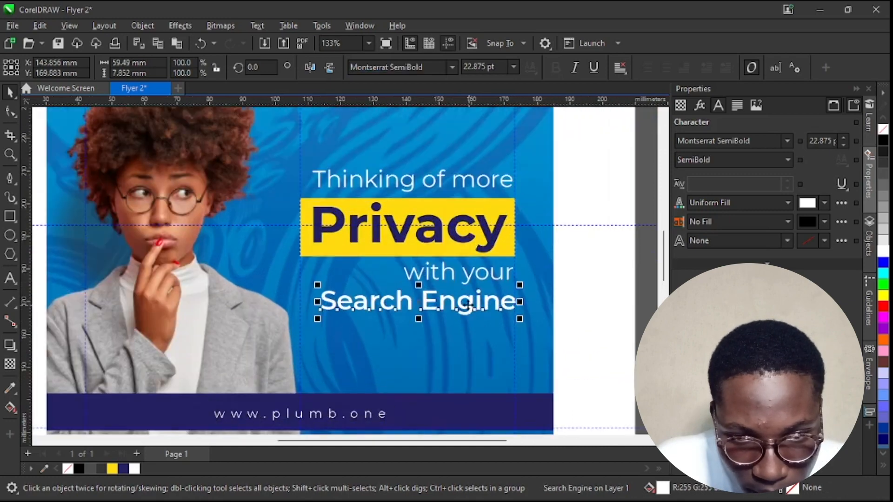
{"action": "key", "text": "ctrl+d"}
{"action": "left_click_drag", "start_coordinate": [434, 285], "coordinate": [435, 334]}
{"action": "key", "text": "F8"}
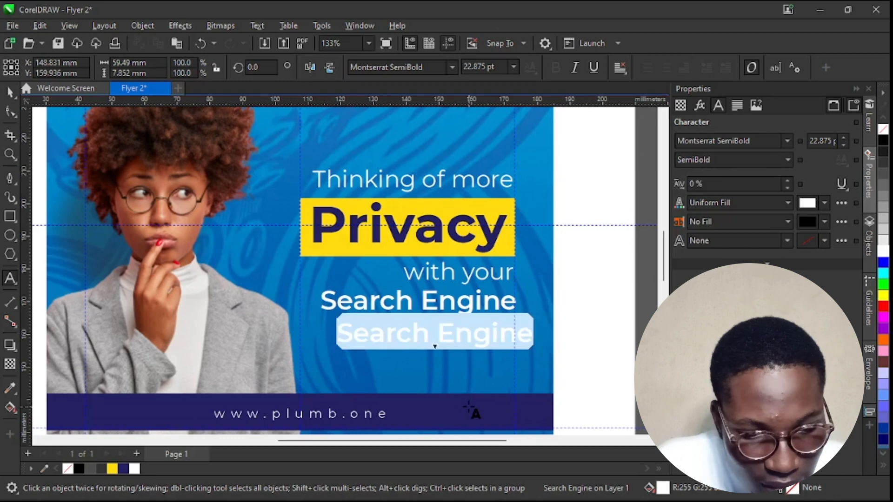
{"action": "type", "text": "PLUMB"}
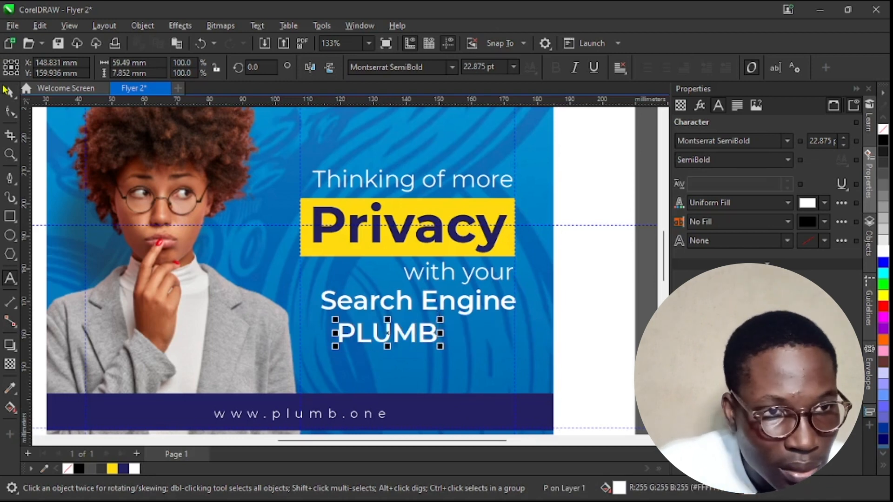
Step: Change the font of "PLUMB" to Montserrat Bold and align its right end with the guideline below "Search Engine"
{"action": "left_click", "coordinate": [452, 66]}
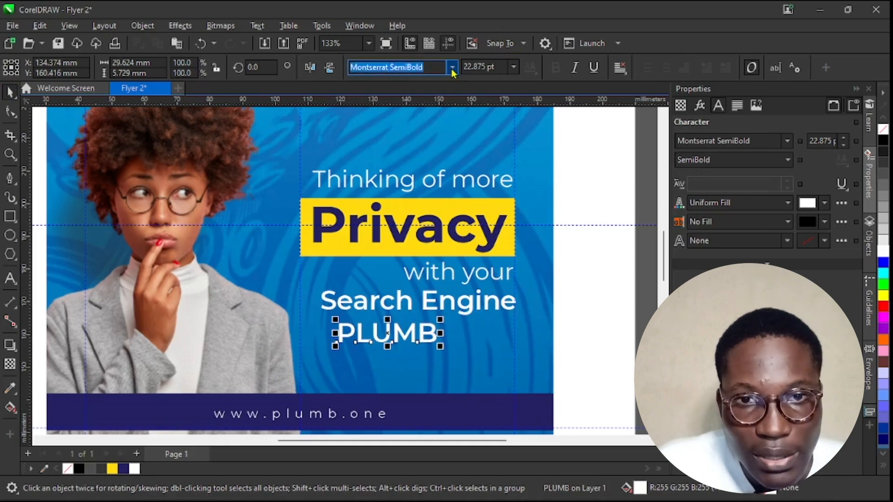
{"action": "left_click", "coordinate": [440, 124]}
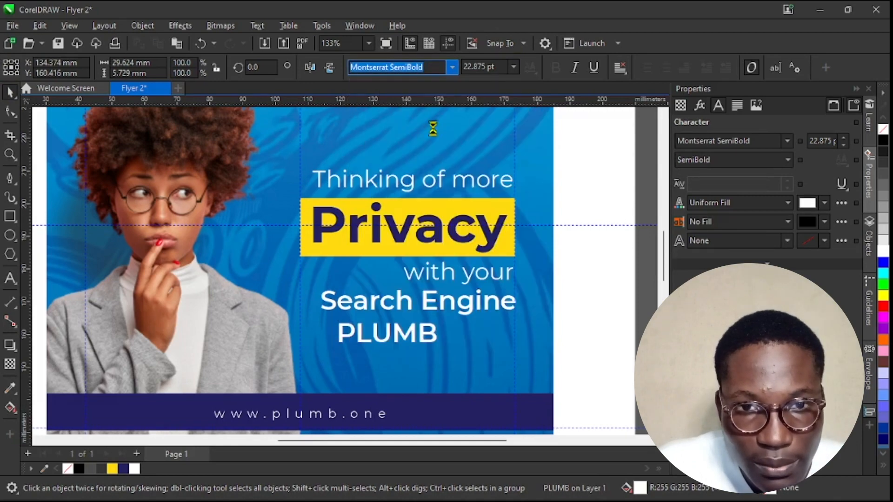
{"action": "scroll", "coordinate": [451, 353], "scroll_direction": "up", "scroll_amount": 1}
{"action": "left_click_drag", "start_coordinate": [375, 327], "coordinate": [473, 341]}
Step: Spread the letters of "PLUMB" to about 32.5 mm wide and realign the word's right end with the vertical guideline
{"action": "left_click", "coordinate": [10, 113]}
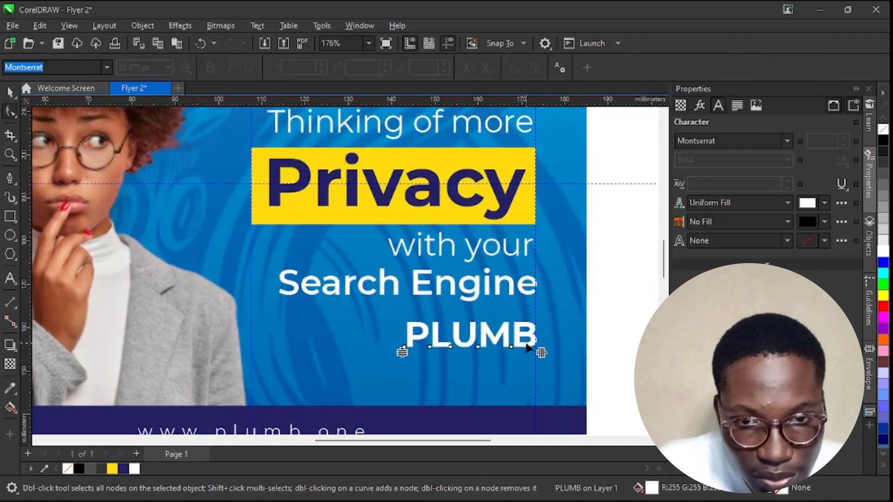
{"action": "left_click_drag", "start_coordinate": [541, 353], "coordinate": [553, 352]}
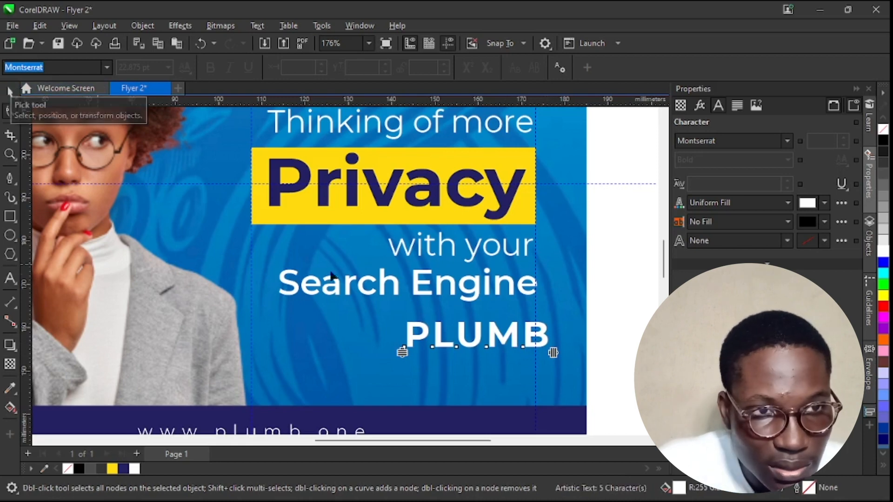
{"action": "left_click", "coordinate": [9, 93]}
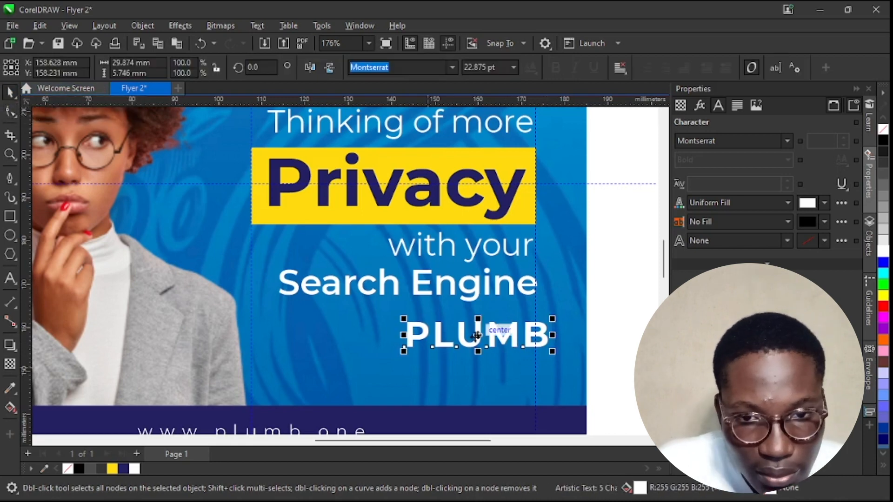
{"action": "left_click_drag", "start_coordinate": [479, 342], "coordinate": [469, 342]}
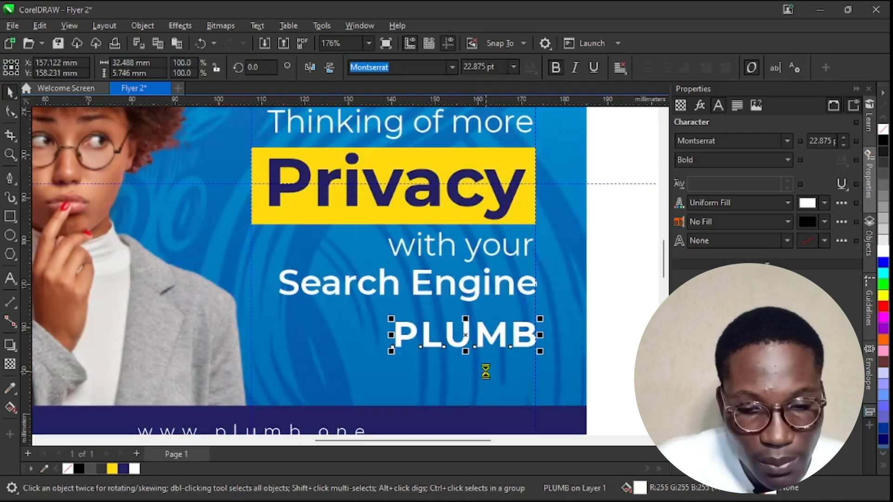
Step: Break "PLUMB" apart into separate letters and convert the letter U to curves
{"action": "key", "text": "ctrl+k"}
{"action": "scroll", "coordinate": [468, 353], "scroll_direction": "up", "scroll_amount": 3}
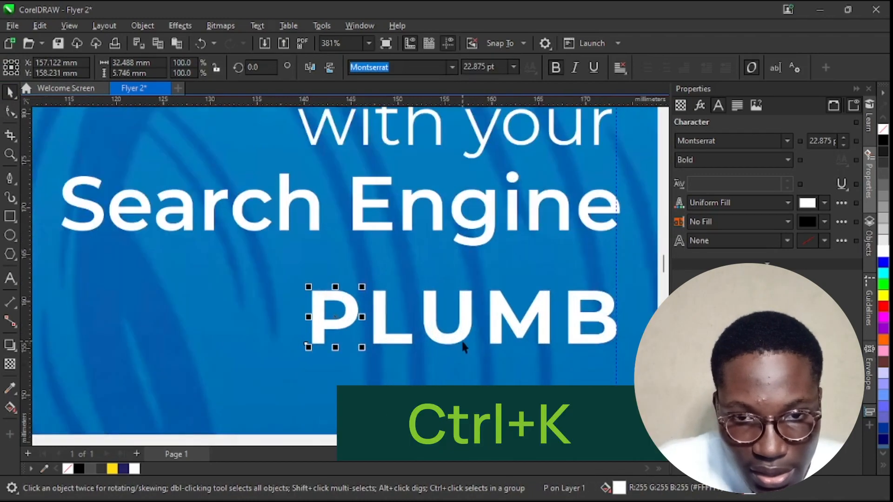
{"action": "left_click", "coordinate": [460, 335]}
{"action": "key", "text": "F8"}
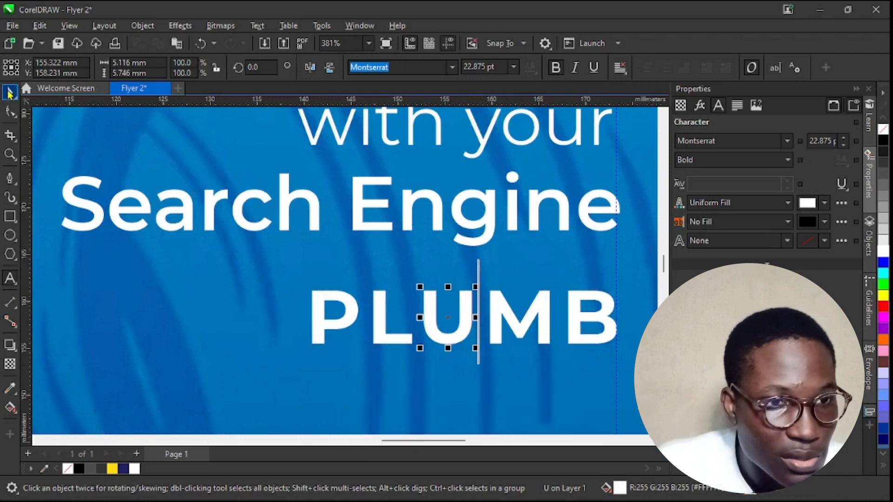
{"action": "key", "text": "space"}
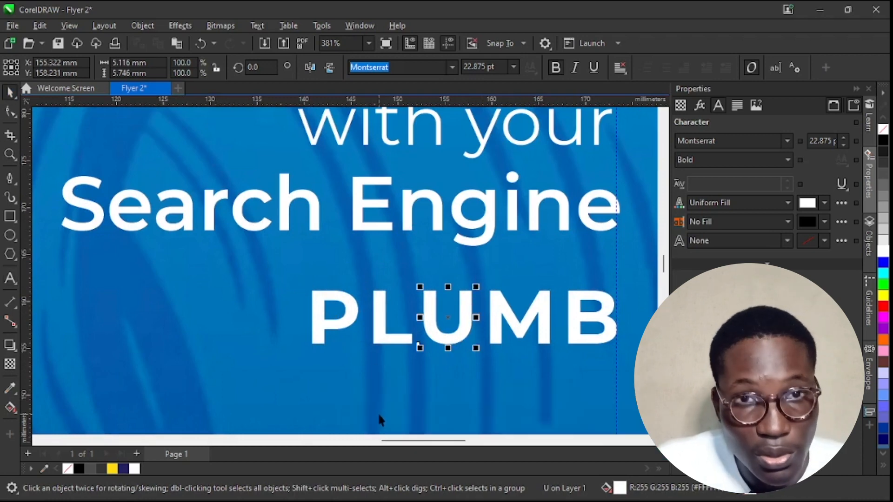
{"action": "key", "text": "ctrl+q"}
{"action": "key", "text": "ctrl+q"}
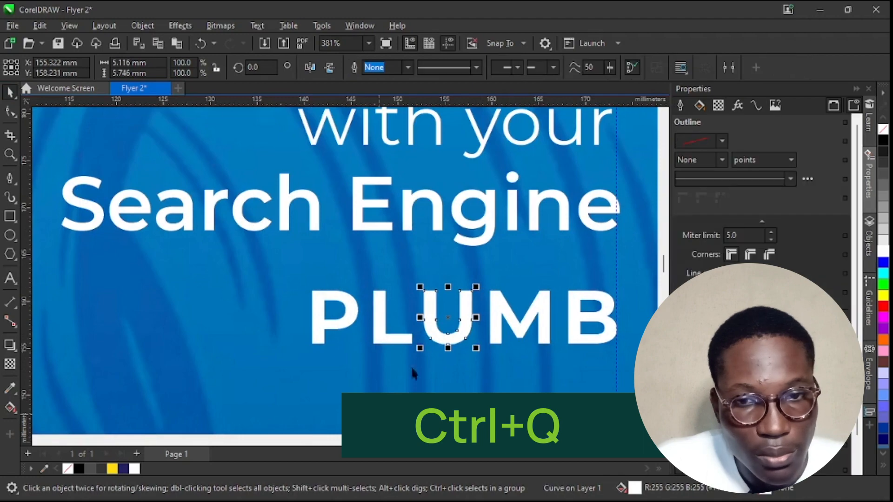
Step: Check the U in the reference wordmark and draw a rectangle about 6.2 by 3.3 mm over the lower part of the new U
{"action": "scroll", "coordinate": [459, 340], "scroll_direction": "up", "scroll_amount": 3}
{"action": "scroll", "coordinate": [467, 339], "scroll_direction": "down", "scroll_amount": 4}
{"action": "scroll", "coordinate": [476, 329], "scroll_direction": "down", "scroll_amount": 6}
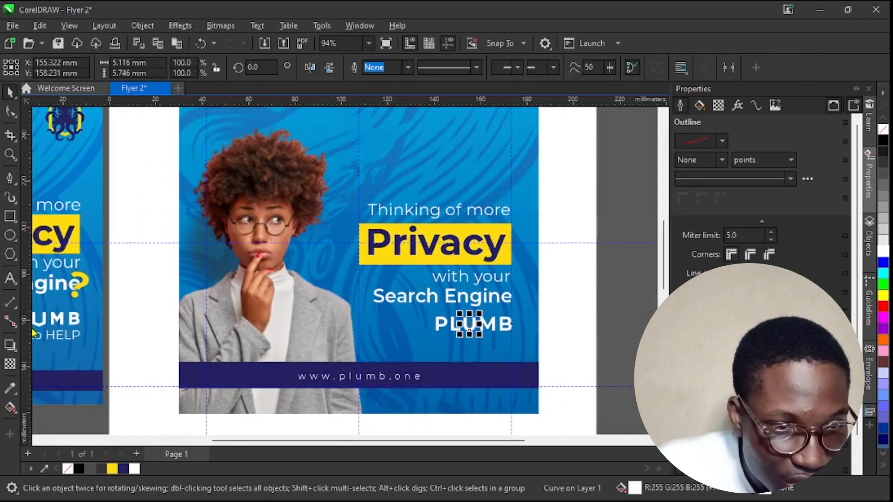
{"action": "scroll", "coordinate": [118, 337], "scroll_direction": "left", "scroll_amount": 1}
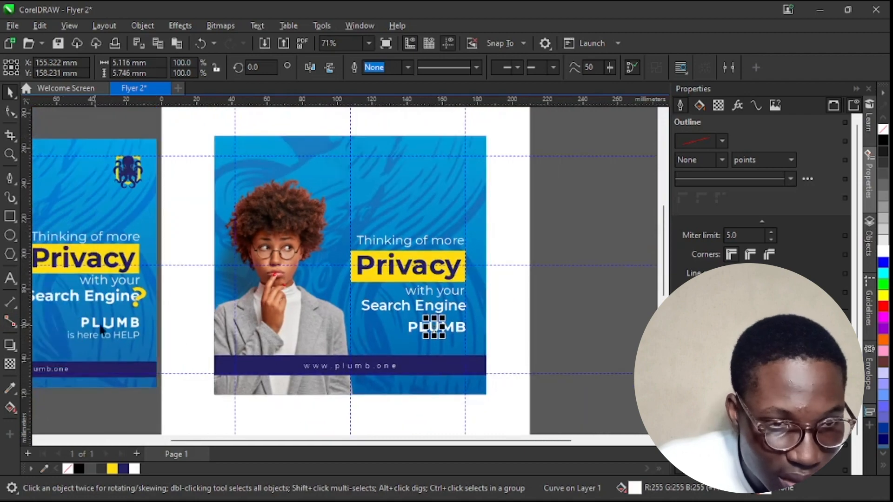
{"action": "scroll", "coordinate": [102, 329], "scroll_direction": "up", "scroll_amount": 4}
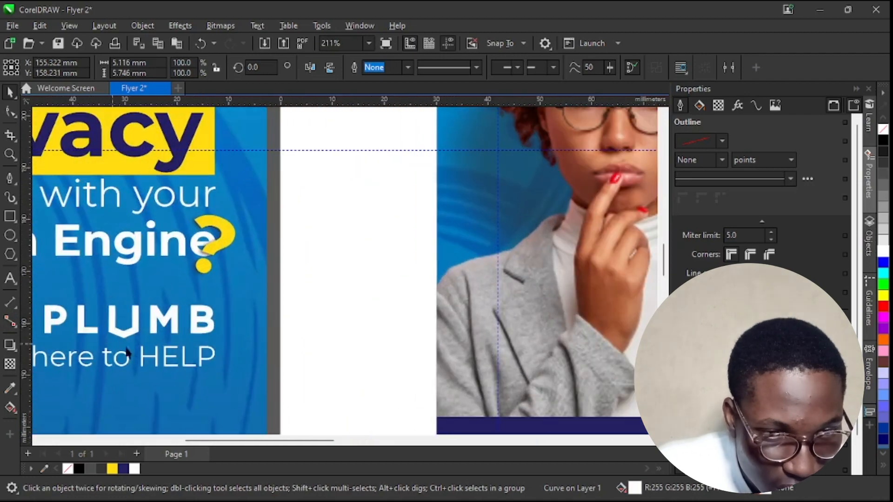
{"action": "scroll", "coordinate": [127, 353], "scroll_direction": "down", "scroll_amount": 6}
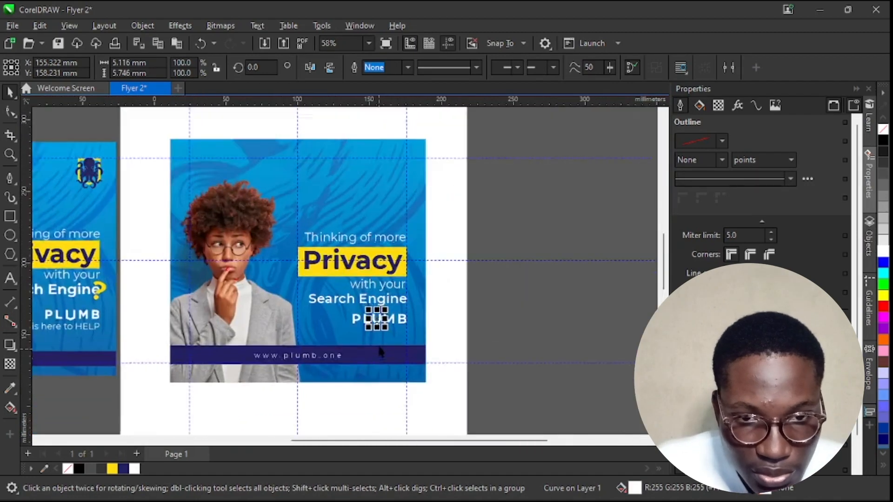
{"action": "scroll", "coordinate": [380, 352], "scroll_direction": "up", "scroll_amount": 10}
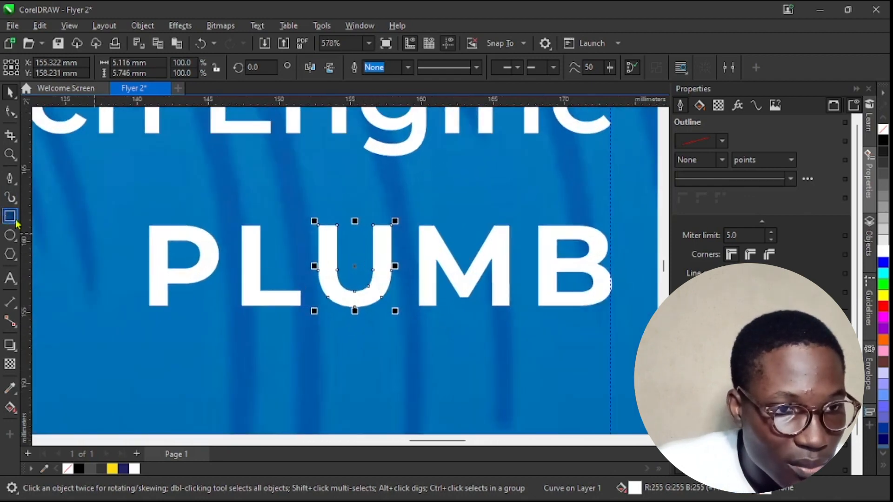
{"action": "left_click", "coordinate": [11, 216]}
{"action": "left_click_drag", "start_coordinate": [308, 281], "coordinate": [400, 331]}
{"action": "left_click", "coordinate": [8, 92]}
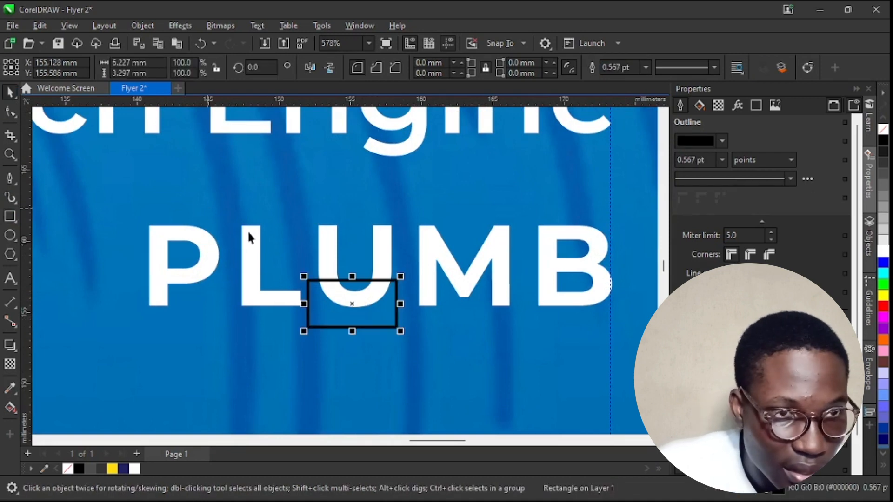
Step: Trim the lower part off the U with the rectangle and delete the rectangle
{"action": "left_click", "coordinate": [384, 254]}
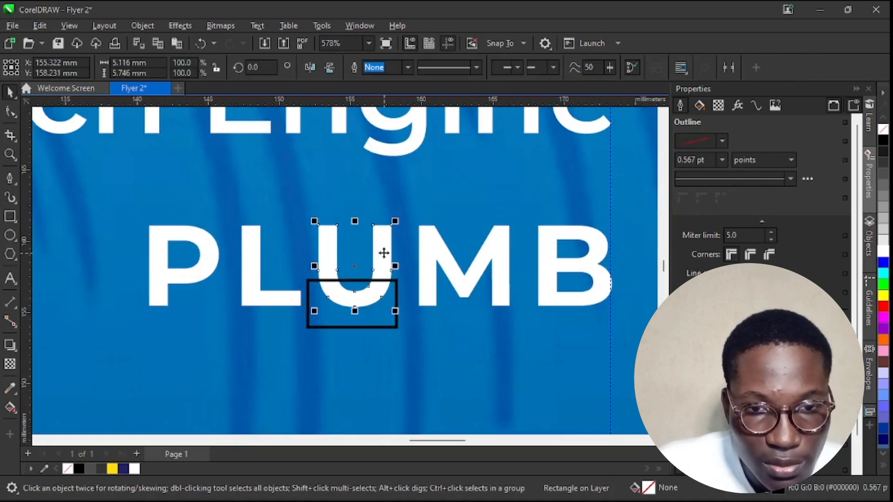
{"action": "left_click", "coordinate": [385, 327]}
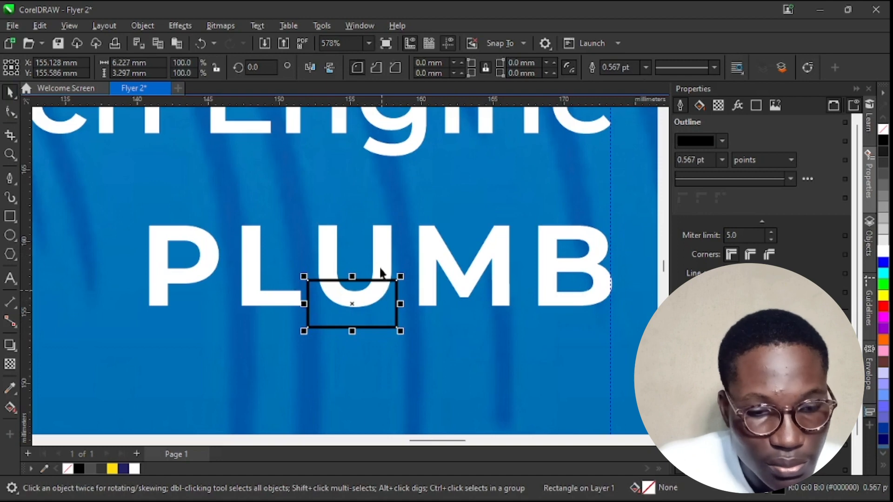
{"action": "left_click", "coordinate": [378, 246], "text": "shift"}
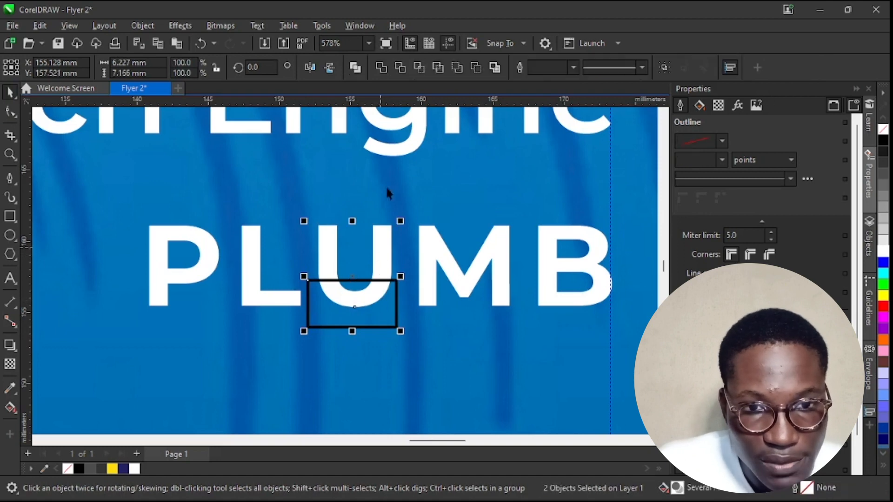
{"action": "left_click", "coordinate": [400, 68]}
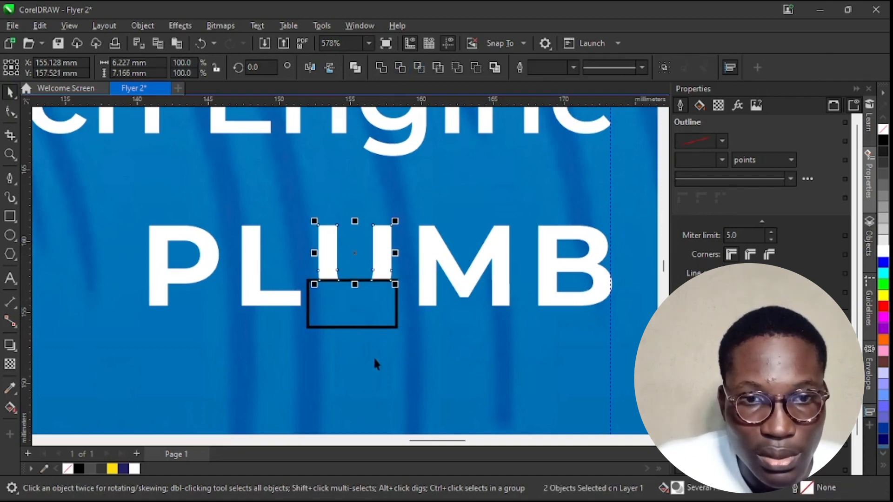
{"action": "left_click", "coordinate": [359, 319]}
{"action": "key", "text": "Delete"}
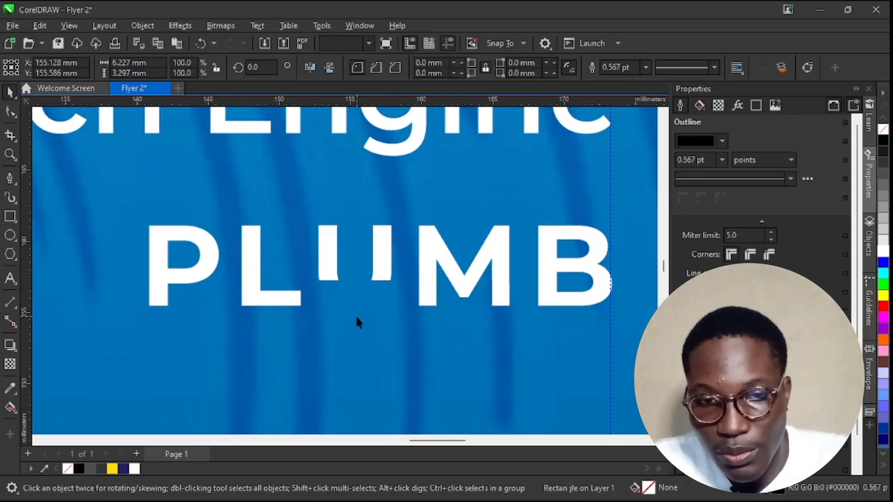
Step: Place a horizontal guideline on the baseline of "PLUMB" and draw a V-shaped line about 3.6 mm wide between the U's stems, its tip on the guideline
{"action": "left_click", "coordinate": [10, 178]}
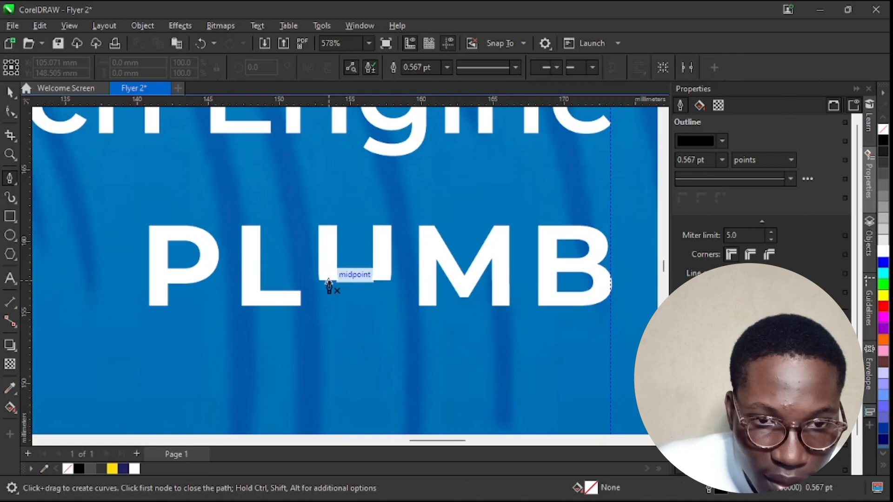
{"action": "left_click", "coordinate": [329, 281]}
{"action": "left_click", "coordinate": [365, 104]}
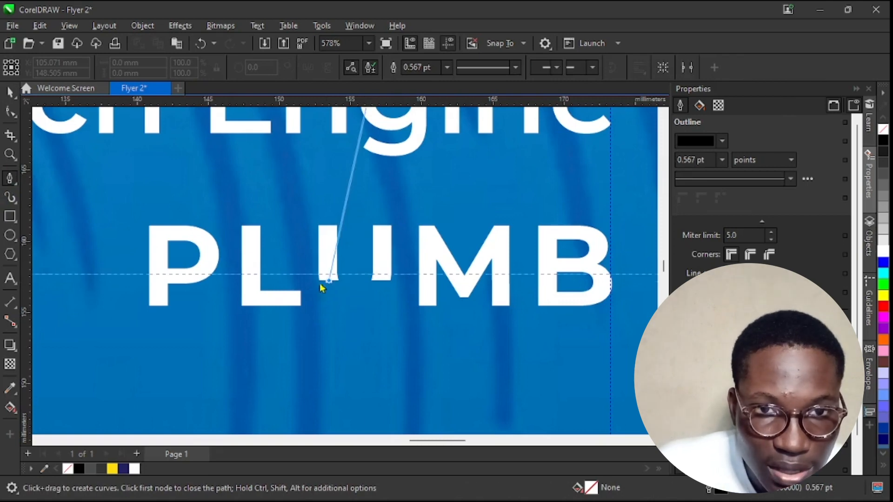
{"action": "left_click", "coordinate": [294, 307]}
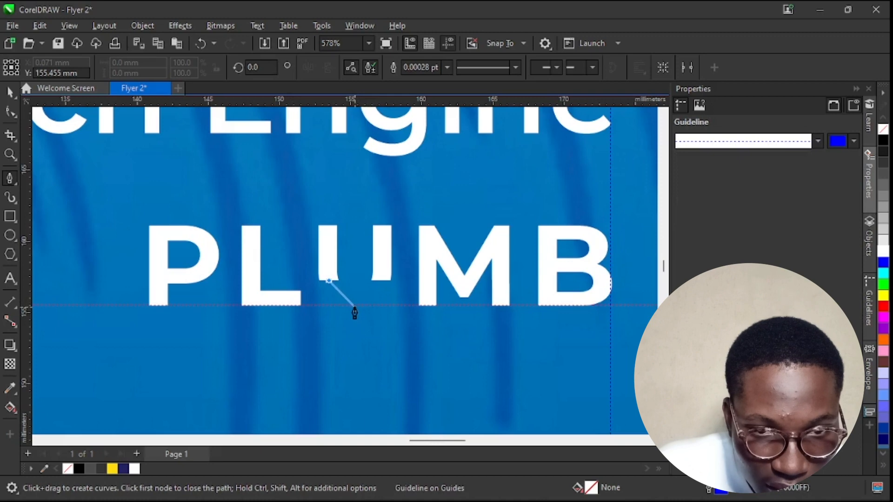
{"action": "left_click", "coordinate": [355, 309]}
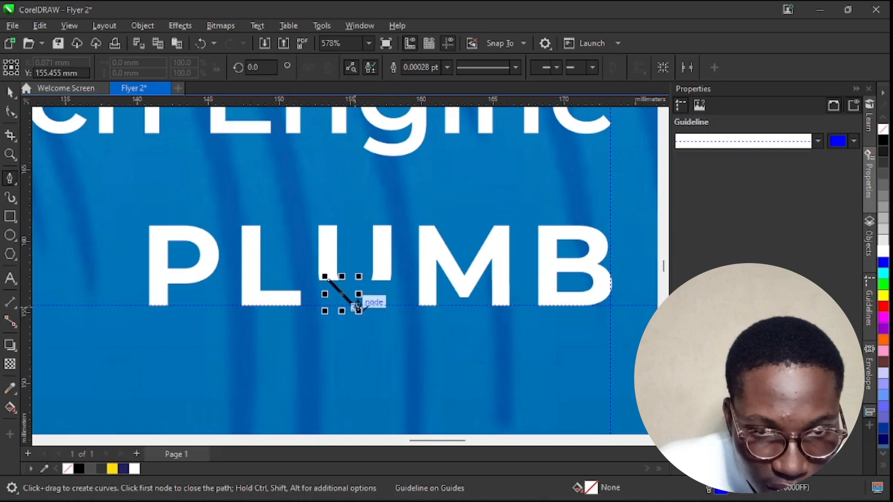
{"action": "left_click", "coordinate": [380, 279]}
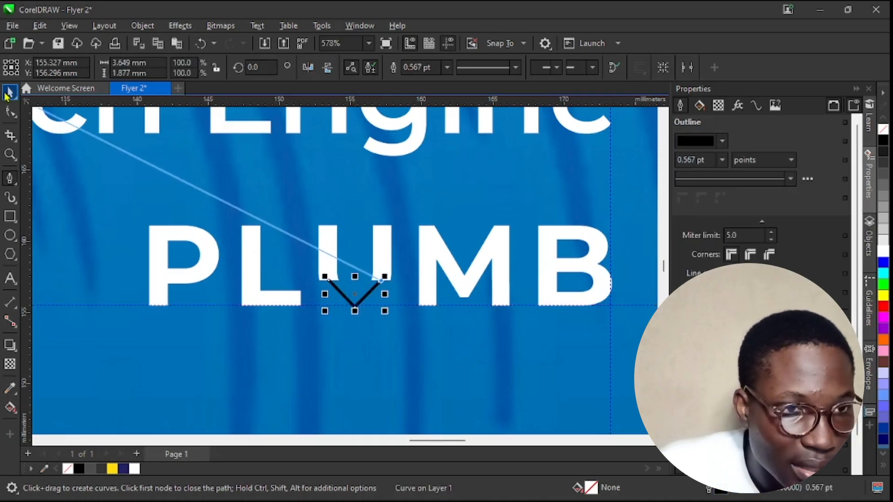
Step: Colour the outline of the V-shaped line white and set its width to 3 pt
{"action": "left_click", "coordinate": [8, 93]}
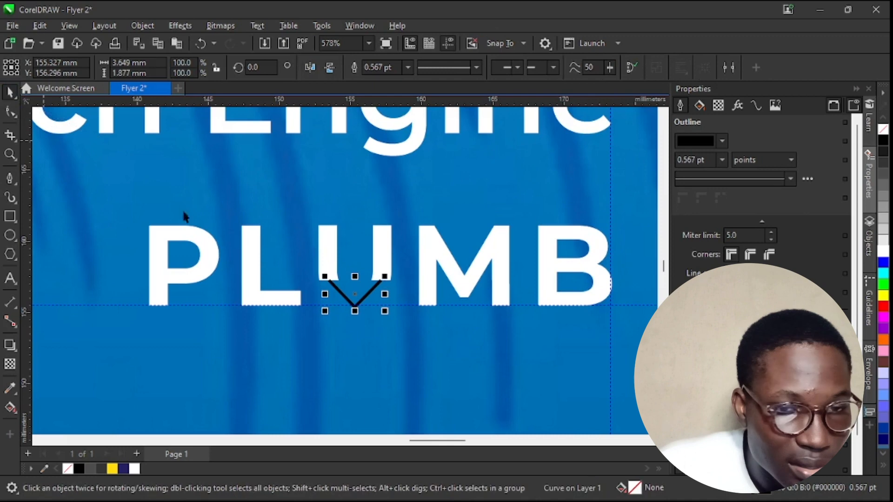
{"action": "right_click", "coordinate": [134, 469]}
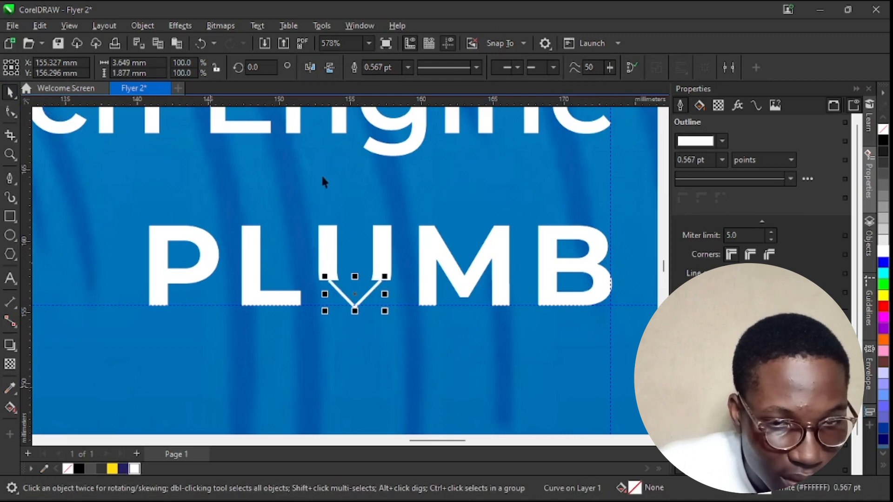
{"action": "left_click", "coordinate": [408, 67]}
{"action": "left_click", "coordinate": [382, 181]}
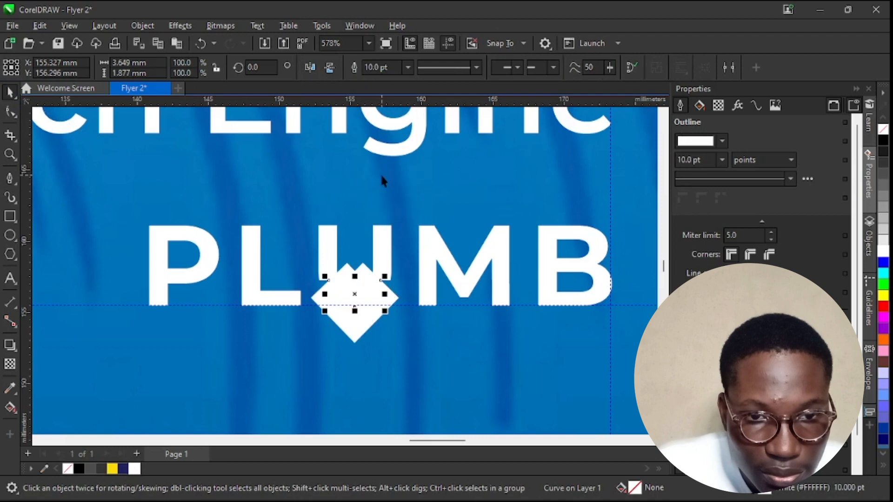
{"action": "left_click", "coordinate": [407, 68]}
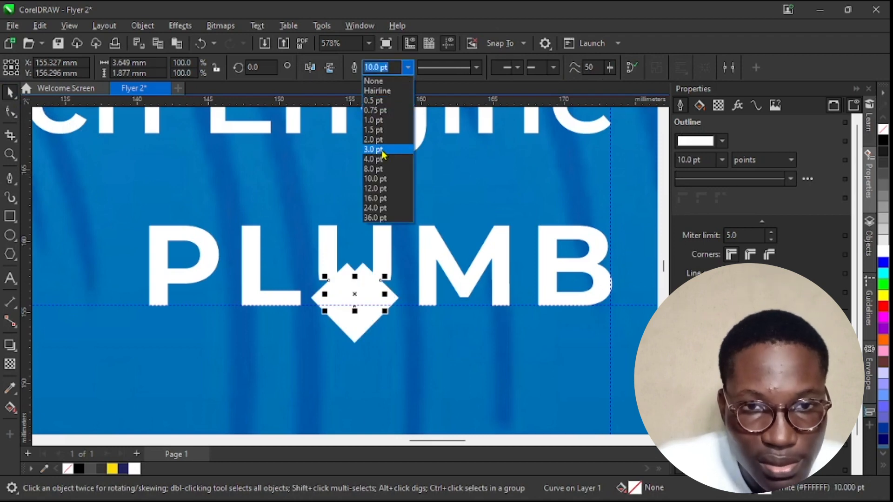
{"action": "left_click", "coordinate": [382, 149]}
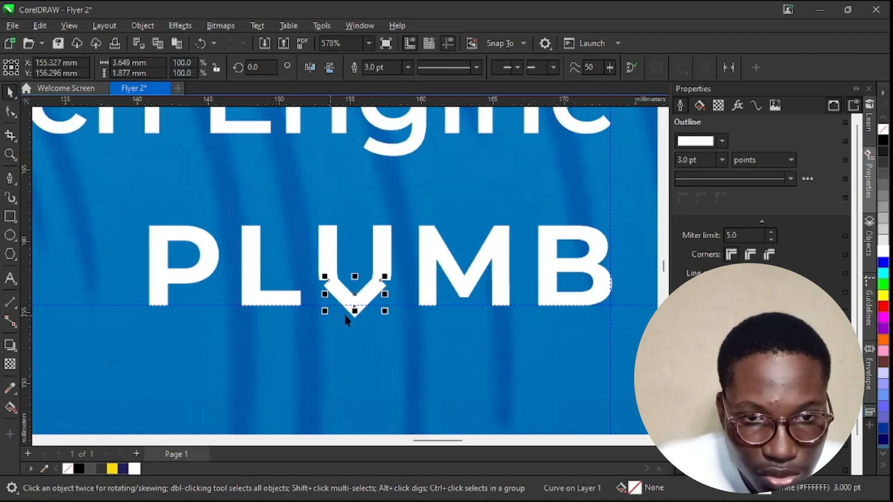
Step: Move both upper end nodes of the V-shaped line up into the U's stems so the arms join them
{"action": "scroll", "coordinate": [341, 317], "scroll_direction": "up", "scroll_amount": 2}
{"action": "key", "text": "F10"}
{"action": "left_click_drag", "start_coordinate": [415, 249], "coordinate": [420, 229]}
{"action": "left_click", "coordinate": [313, 246]}
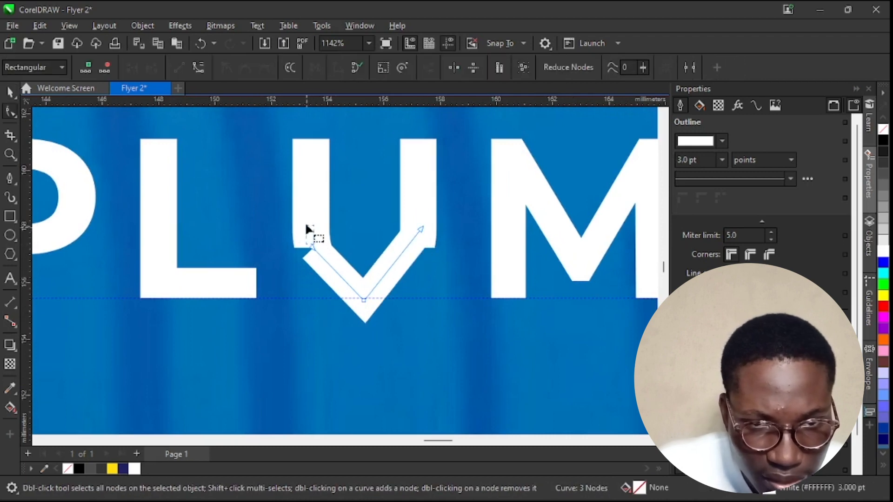
{"action": "left_click", "coordinate": [307, 223]}
{"action": "left_click_drag", "start_coordinate": [312, 245], "coordinate": [306, 229]}
{"action": "scroll", "coordinate": [411, 261], "scroll_direction": "up", "scroll_amount": 2}
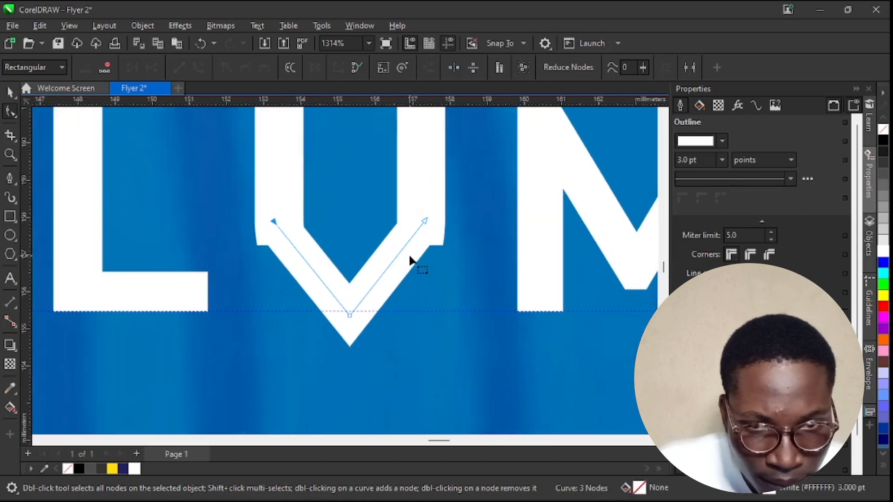
{"action": "scroll", "coordinate": [334, 288], "scroll_direction": "down", "scroll_amount": 3}
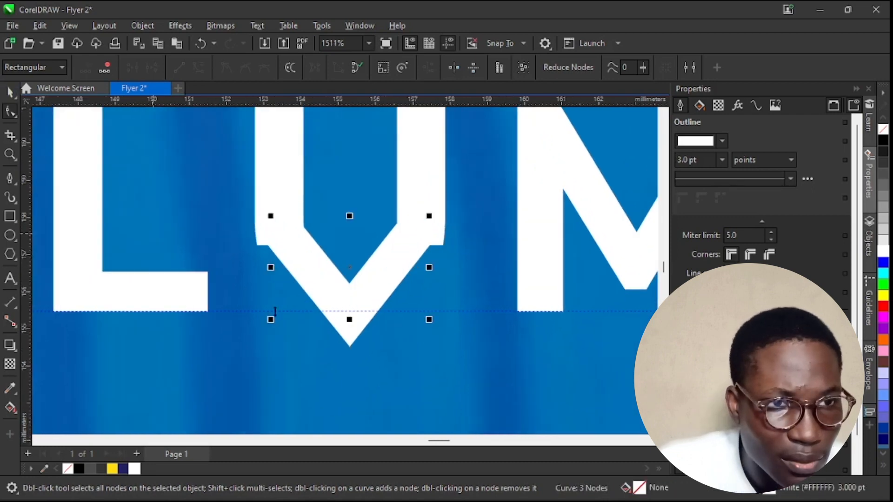
Step: Set the outline width of the V-shaped line to 4 pt to match the thickness of the U's stems
{"action": "scroll", "coordinate": [335, 313], "scroll_direction": "up", "scroll_amount": 1}
{"action": "key", "text": "space"}
{"action": "left_click", "coordinate": [386, 68]}
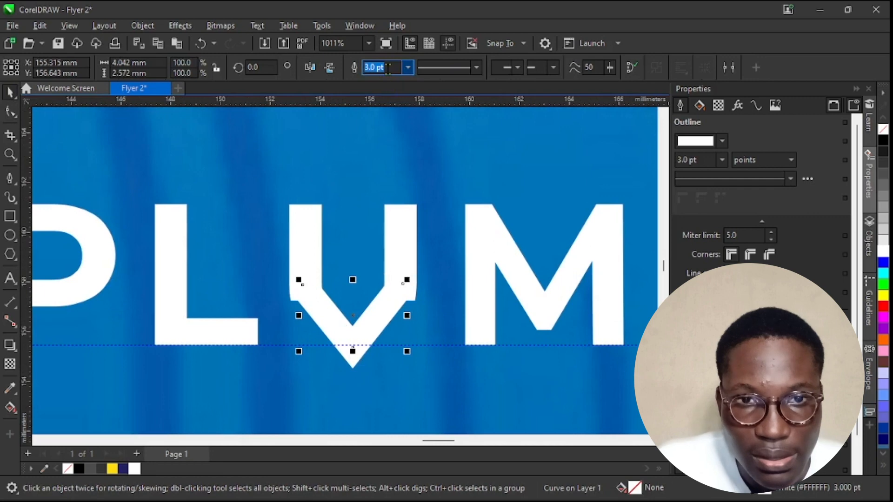
{"action": "left_click", "coordinate": [407, 69]}
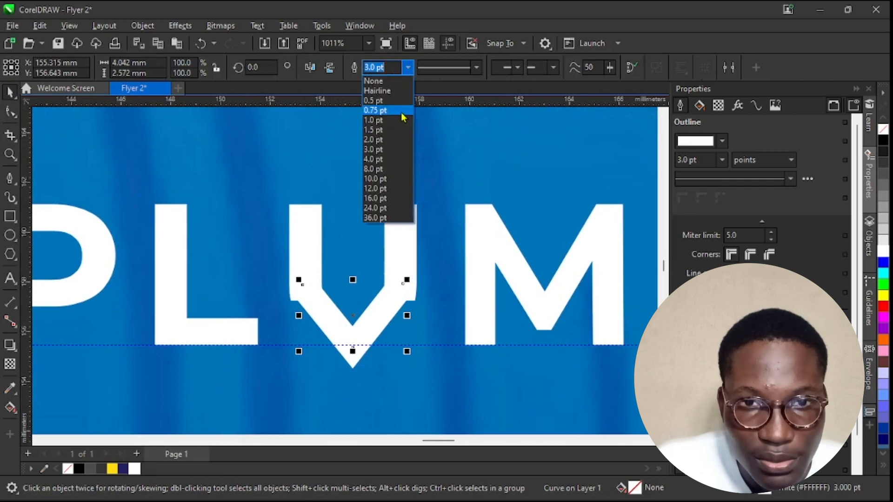
{"action": "left_click", "coordinate": [381, 158]}
{"action": "scroll", "coordinate": [386, 339], "scroll_direction": "up", "scroll_amount": 1}
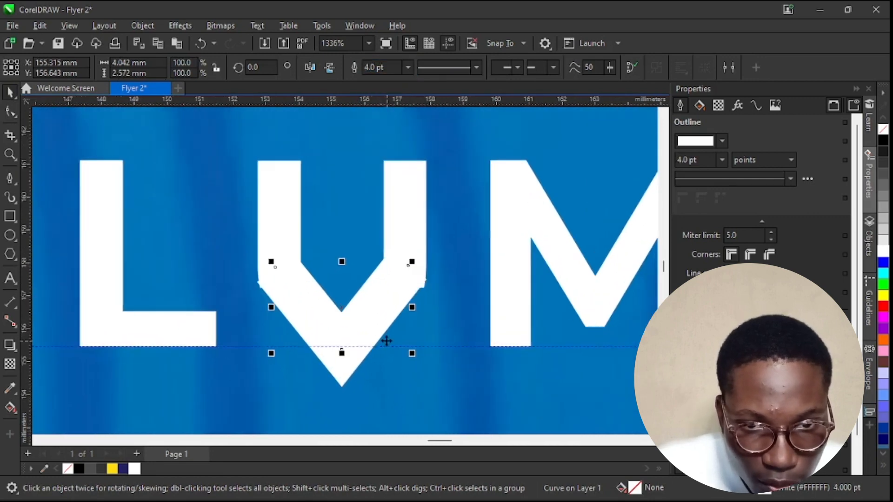
{"action": "scroll", "coordinate": [398, 231], "scroll_direction": "down", "scroll_amount": 2}
{"action": "scroll", "coordinate": [414, 274], "scroll_direction": "up", "scroll_amount": 1}
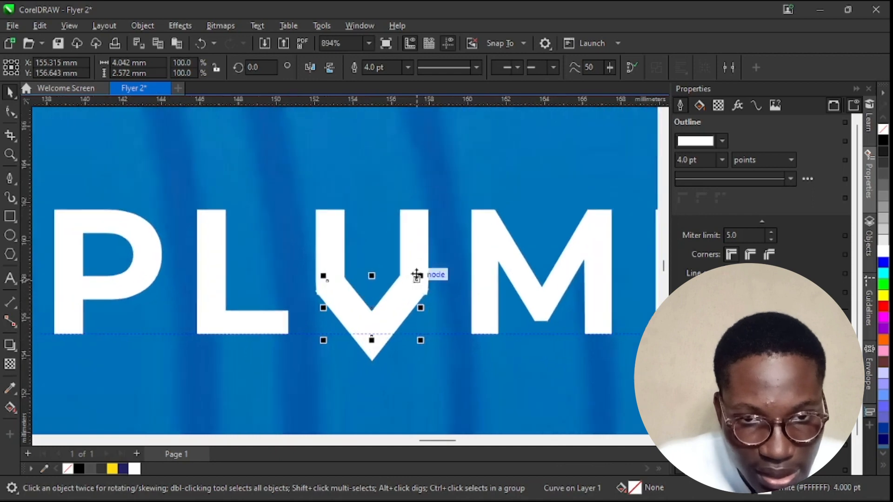
Step: Try to weld the V-shaped line directly to the U's stems
{"action": "left_click", "coordinate": [414, 251], "text": "shift"}
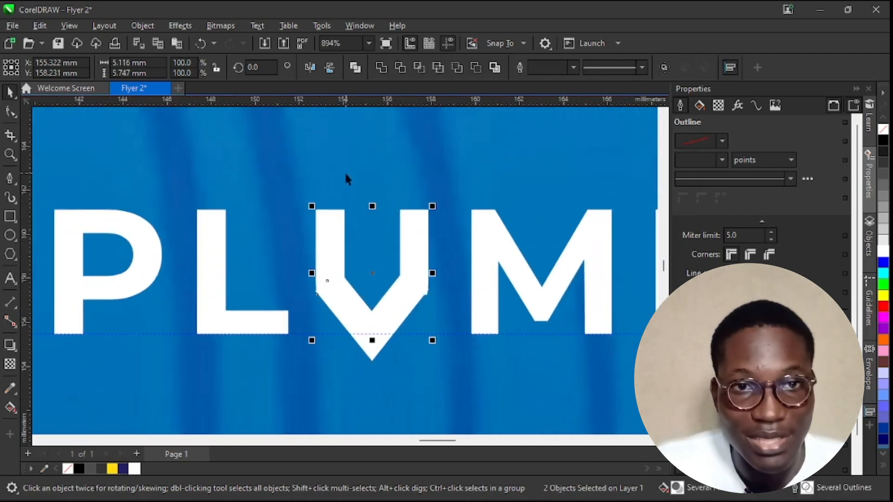
{"action": "left_click", "coordinate": [381, 68]}
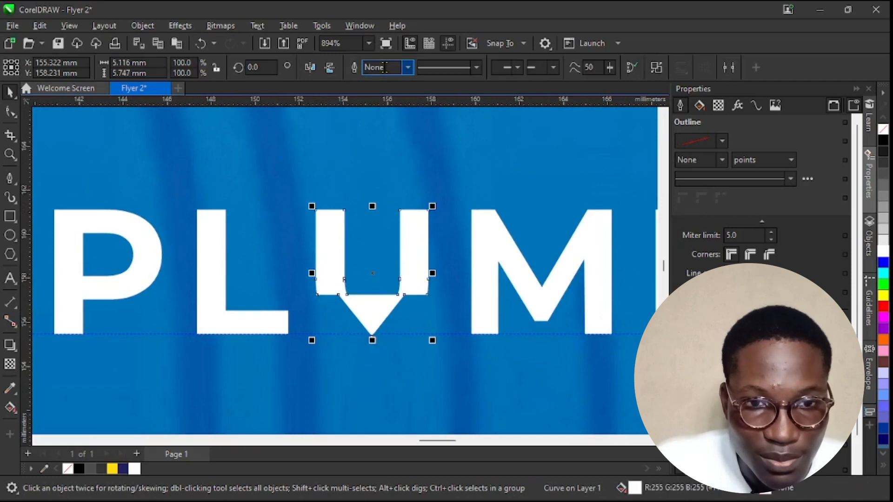
{"action": "key", "text": "ctrl+z"}
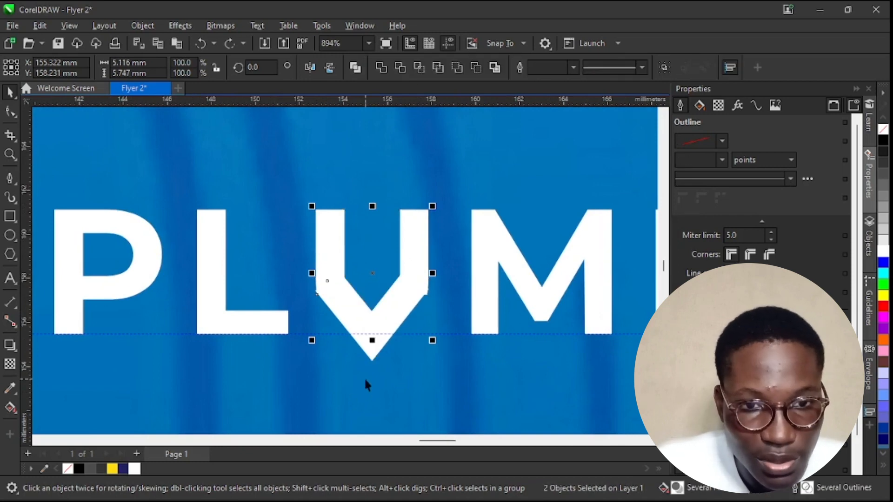
{"action": "key", "text": "ctrl+shift+z"}
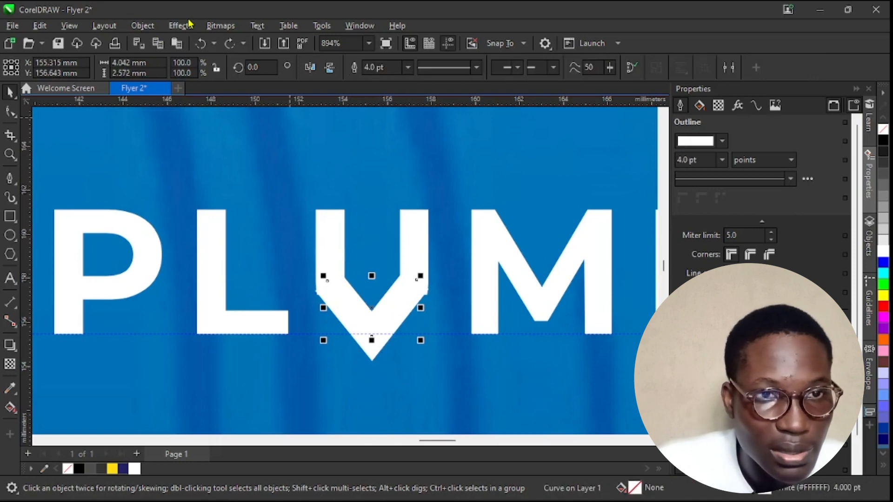
Step: Convert the V-shaped line's outline to an object and weld it with the U's stems into one shape
{"action": "left_click", "coordinate": [149, 25]}
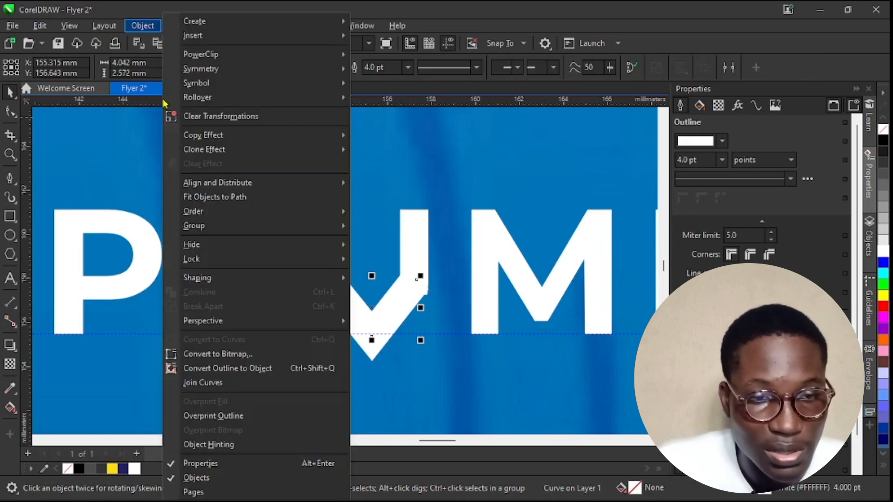
{"action": "left_click", "coordinate": [234, 368]}
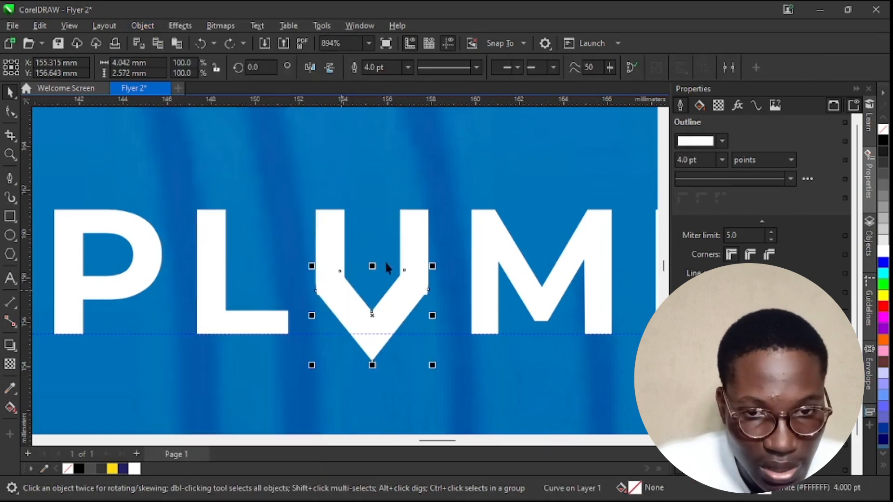
{"action": "left_click", "coordinate": [407, 241]}
{"action": "left_click", "coordinate": [401, 207], "text": "shift"}
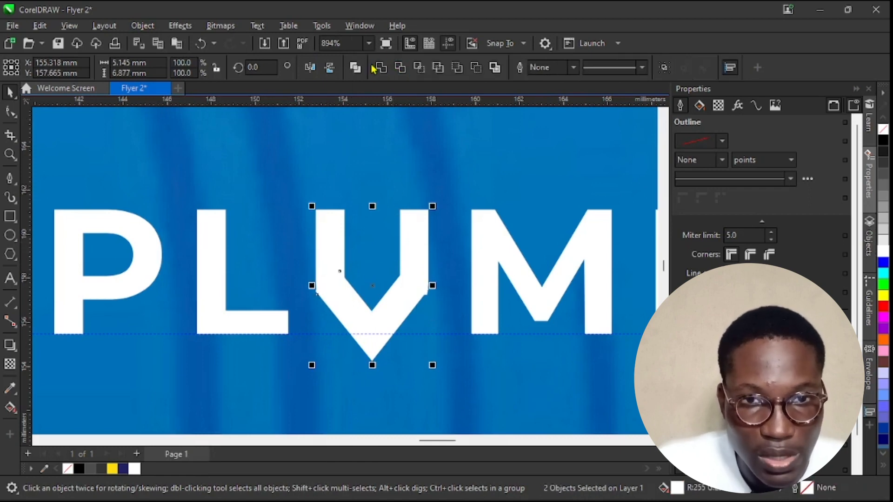
{"action": "left_click", "coordinate": [381, 67]}
Step: Delete the surplus nodes at both outer joints of the U so the stems curve smoothly into the point
{"action": "scroll", "coordinate": [341, 311], "scroll_direction": "up", "scroll_amount": 2}
{"action": "key", "text": "F10"}
{"action": "scroll", "coordinate": [314, 293], "scroll_direction": "up", "scroll_amount": 3}
{"action": "left_click_drag", "start_coordinate": [212, 205], "coordinate": [321, 317]}
{"action": "key", "text": "Delete"}
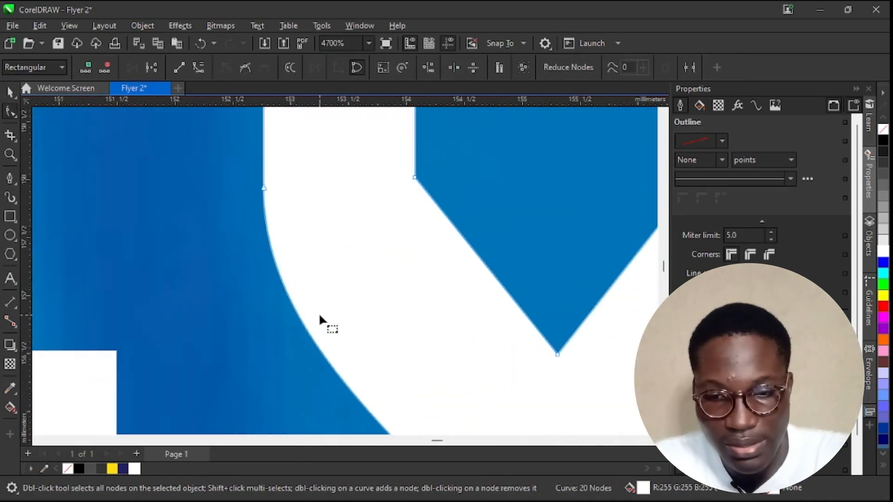
{"action": "scroll", "coordinate": [238, 269], "scroll_direction": "down", "scroll_amount": 3}
{"action": "left_click_drag", "start_coordinate": [440, 249], "coordinate": [439, 251]}
{"action": "key", "text": "Delete"}
{"action": "scroll", "coordinate": [538, 331], "scroll_direction": "down", "scroll_amount": 2}
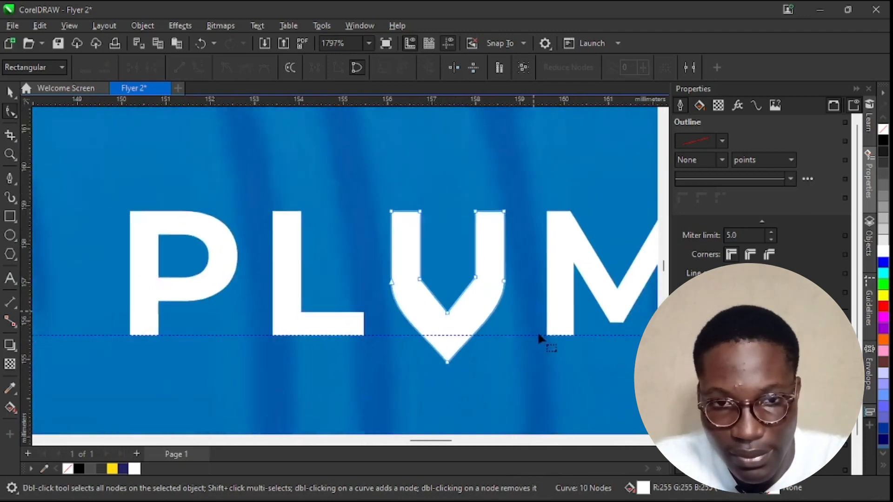
Step: Raise the U's outer tip and inner notch nodes together until the tip sits just below the baseline guideline
{"action": "scroll", "coordinate": [538, 337], "scroll_direction": "down", "scroll_amount": 2}
{"action": "scroll", "coordinate": [467, 366], "scroll_direction": "up", "scroll_amount": 3}
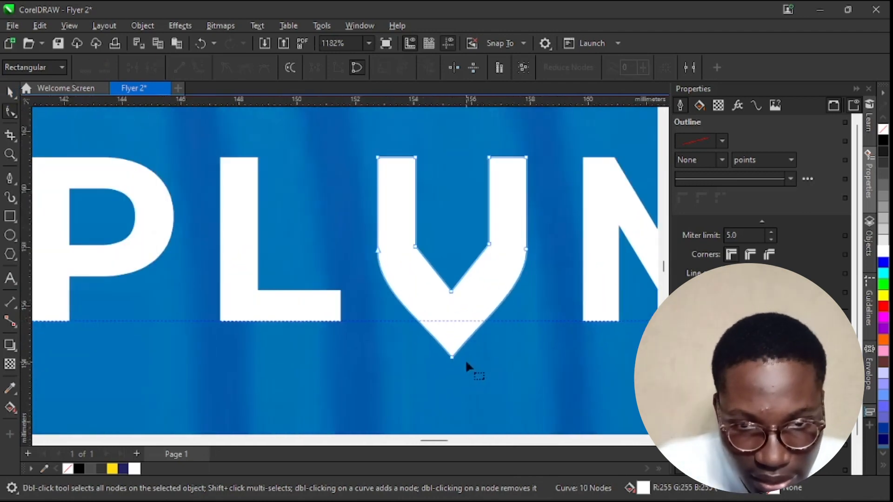
{"action": "left_click_drag", "start_coordinate": [453, 356], "coordinate": [452, 321]}
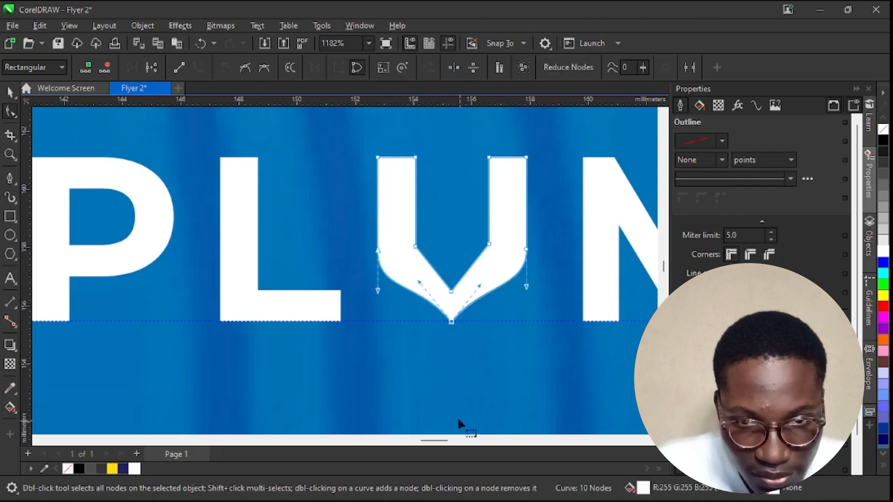
{"action": "key", "text": "ctrl+z"}
{"action": "left_click_drag", "start_coordinate": [479, 400], "coordinate": [427, 275]}
{"action": "key", "text": "Up"}
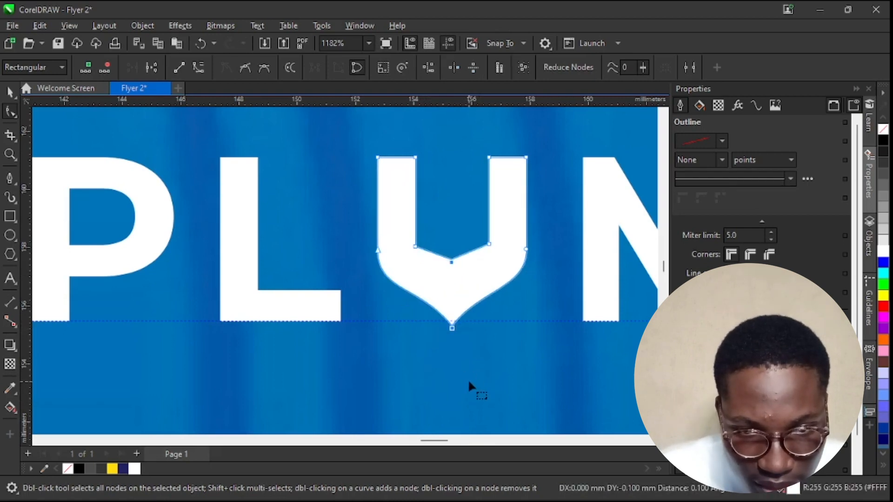
Step: Lower only the U's inner notch node by about 0.7 mm to even out the stroke thickness
{"action": "left_click", "coordinate": [435, 235]}
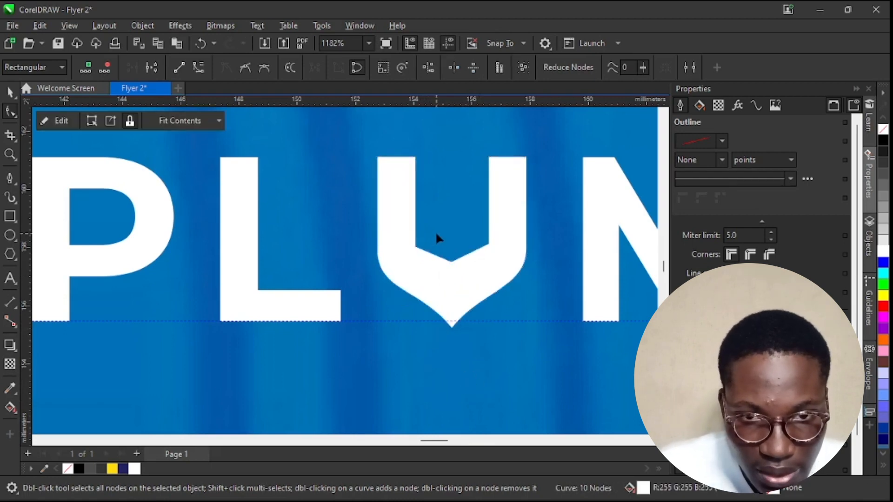
{"action": "left_click", "coordinate": [457, 272]}
{"action": "left_click_drag", "start_coordinate": [444, 239], "coordinate": [459, 274]}
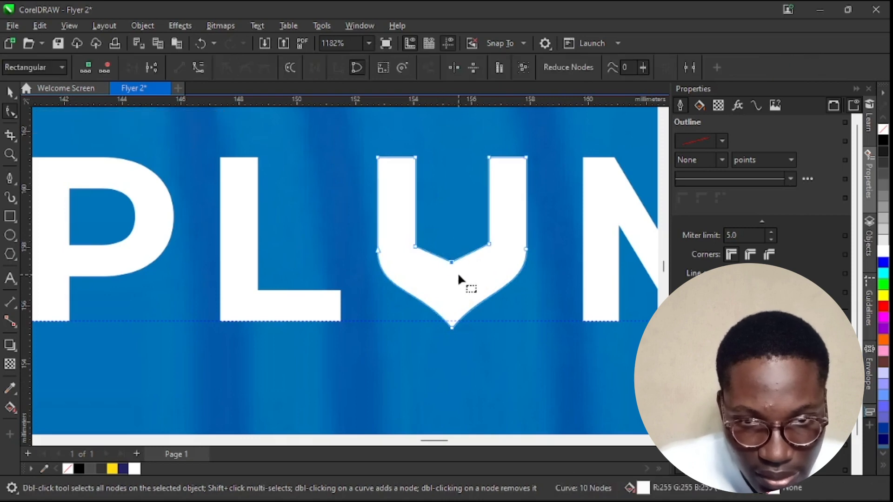
{"action": "key", "text": "Down"}
{"action": "key", "text": "Down"}
{"action": "key", "text": "Down"}
{"action": "key", "text": "Down"}
{"action": "key", "text": "Down"}
{"action": "key", "text": "Down"}
{"action": "key", "text": "Down"}
{"action": "key", "text": "Down"}
{"action": "key", "text": "Down"}
{"action": "key", "text": "Down"}
{"action": "key", "text": "Up"}
{"action": "key", "text": "Up"}
{"action": "key", "text": "Up"}
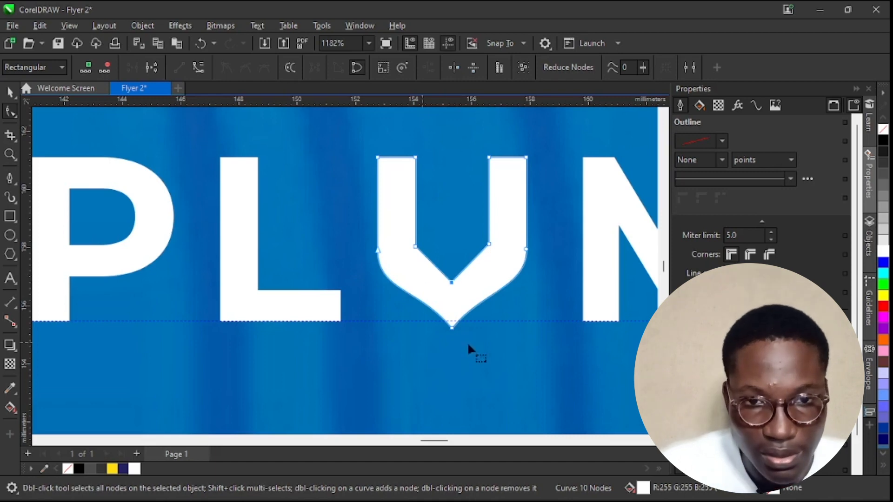
Step: Pull both curve handles at the U's lower tip outward to fill out its curved sides, and deselect the letter
{"action": "left_click", "coordinate": [452, 328]}
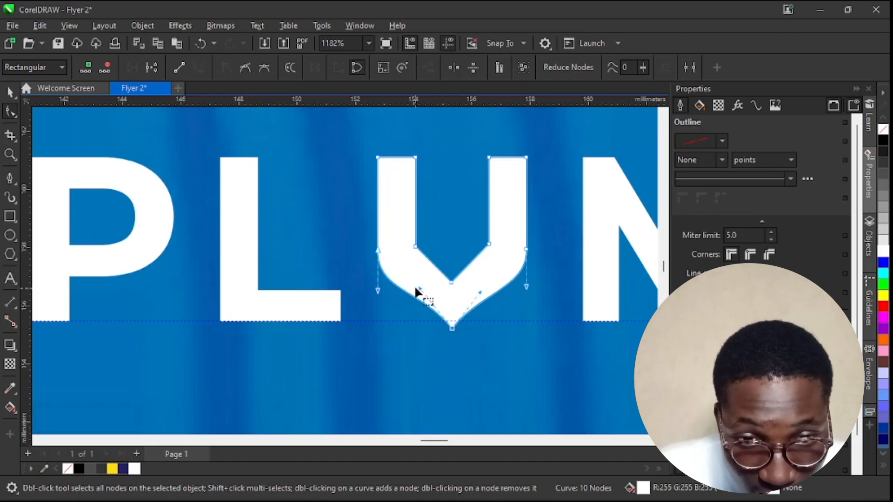
{"action": "left_click_drag", "start_coordinate": [420, 288], "coordinate": [407, 296]}
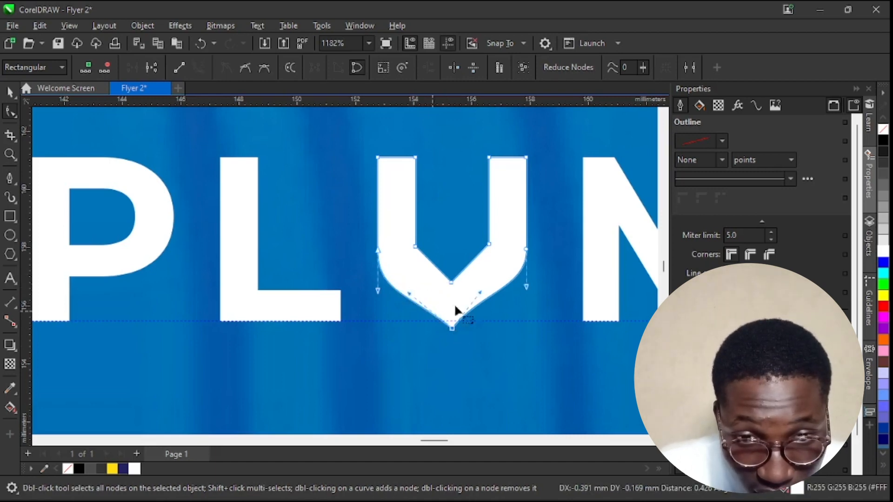
{"action": "left_click_drag", "start_coordinate": [484, 298], "coordinate": [493, 297]}
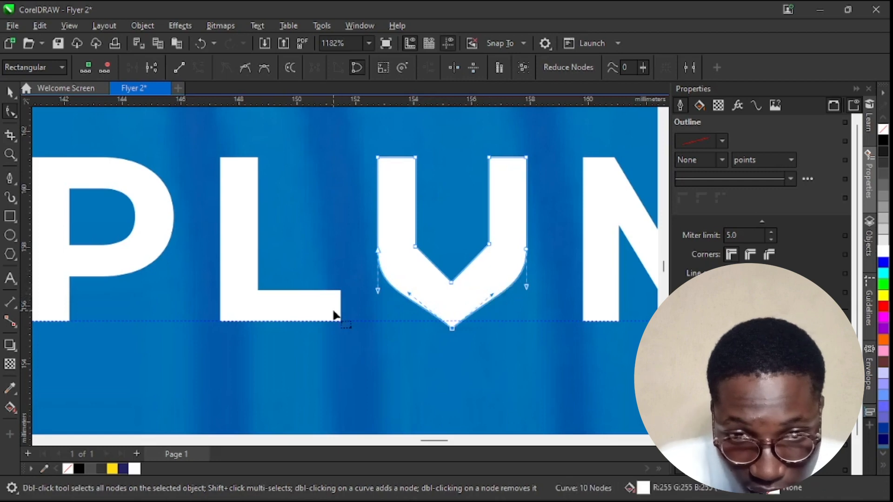
{"action": "scroll", "coordinate": [335, 313], "scroll_direction": "down", "scroll_amount": 1}
{"action": "key", "text": "space"}
{"action": "scroll", "coordinate": [291, 278], "scroll_direction": "down", "scroll_amount": 8}
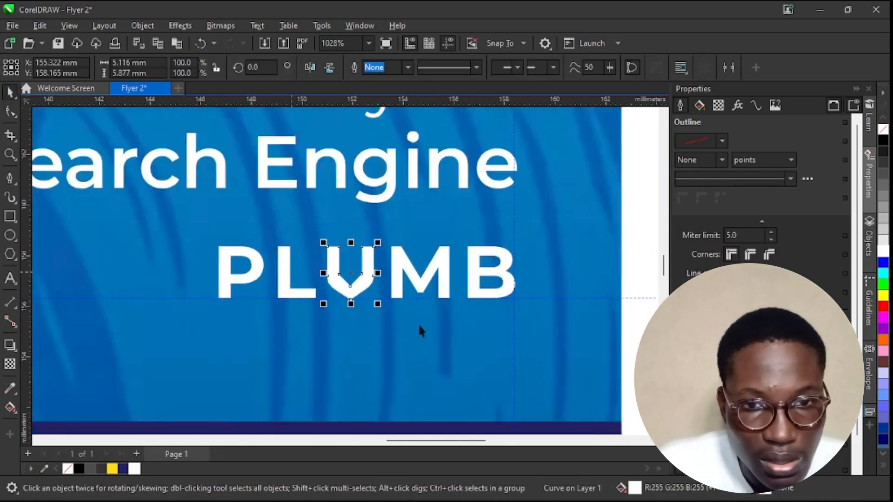
{"action": "key", "text": "Escape"}
{"action": "scroll", "coordinate": [590, 367], "scroll_direction": "down", "scroll_amount": 7}
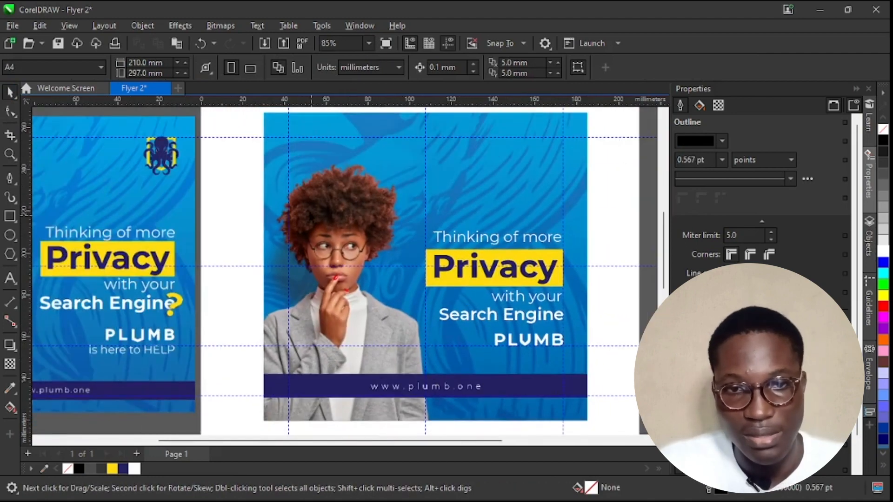
{"action": "scroll", "coordinate": [308, 186], "scroll_direction": "down", "scroll_amount": 1}
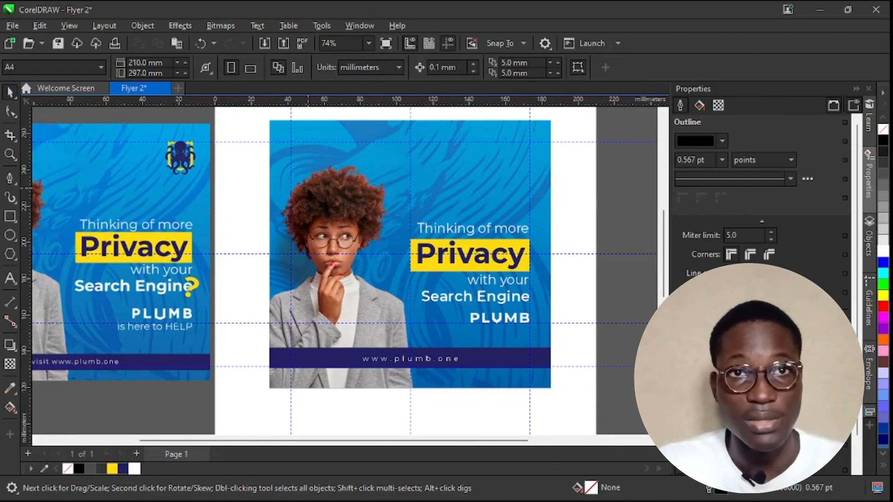